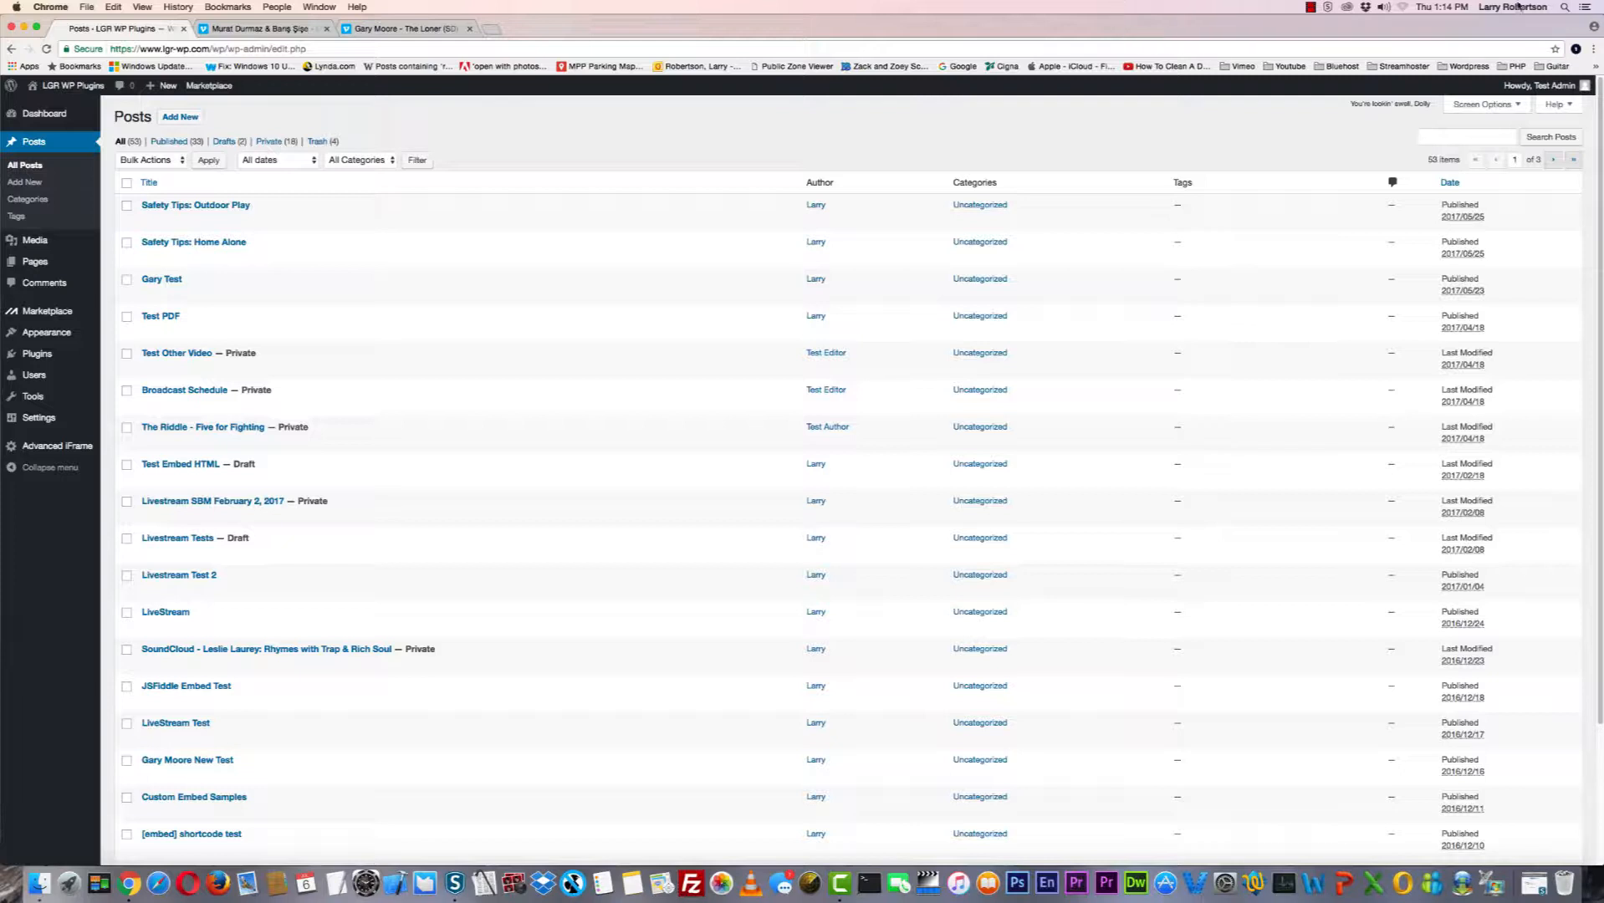
Create a new post titled "Vimeo Videos" and open the Vimeo form of Responsive Iframe Watchdog.
{"action": "left_click", "coordinate": [181, 119]}
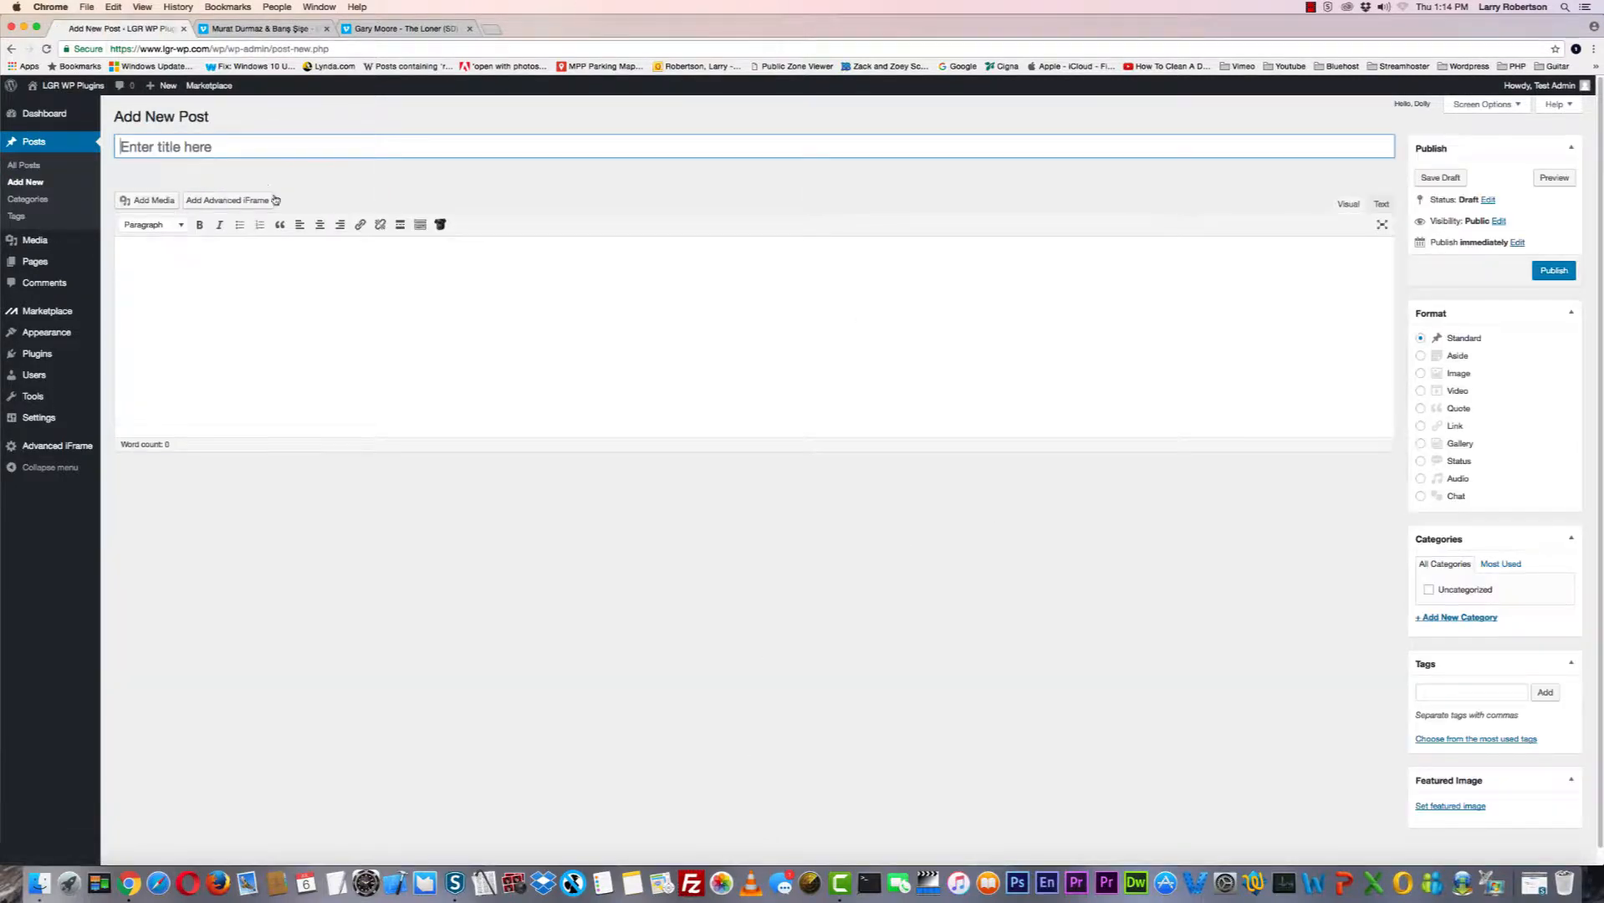
{"action": "left_click", "coordinate": [161, 142]}
{"action": "type", "text": "V"}
{"action": "type", "text": "iemo"}
{"action": "type", "text": "o"}
{"action": "key", "text": "BackSpace"}
{"action": "key", "text": "BackSpace"}
{"action": "key", "text": "BackSpace"}
{"action": "key", "text": "BackSpace"}
{"action": "type", "text": "meo Videos"}
{"action": "left_click", "coordinate": [442, 226]}
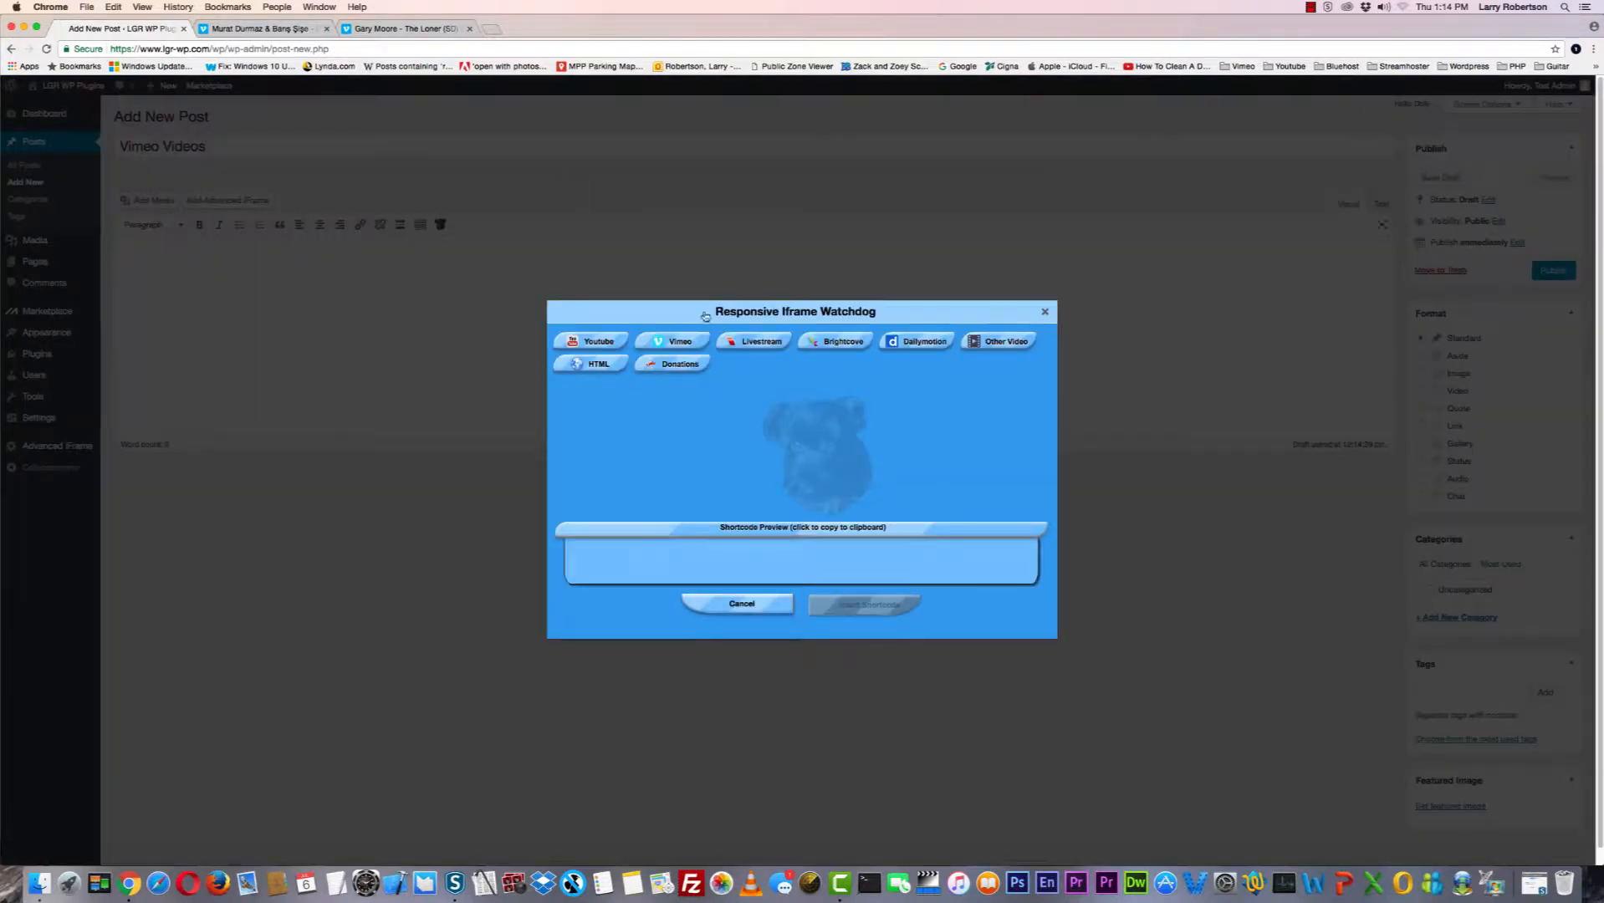
{"action": "left_click", "coordinate": [672, 341]}
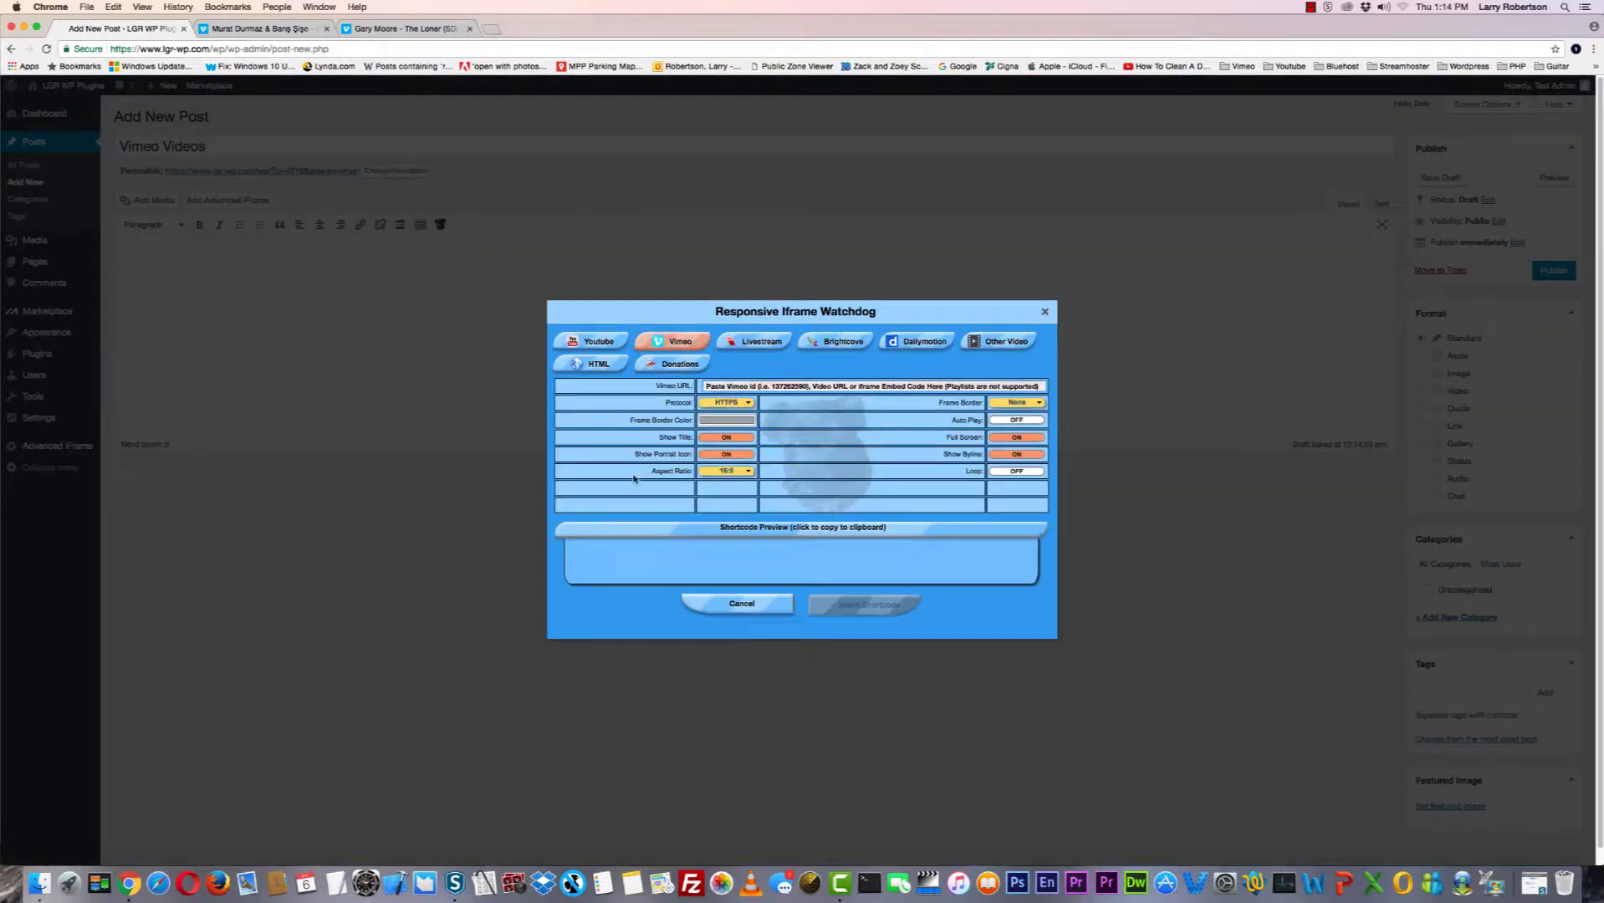
{"action": "left_click", "coordinate": [261, 30]}
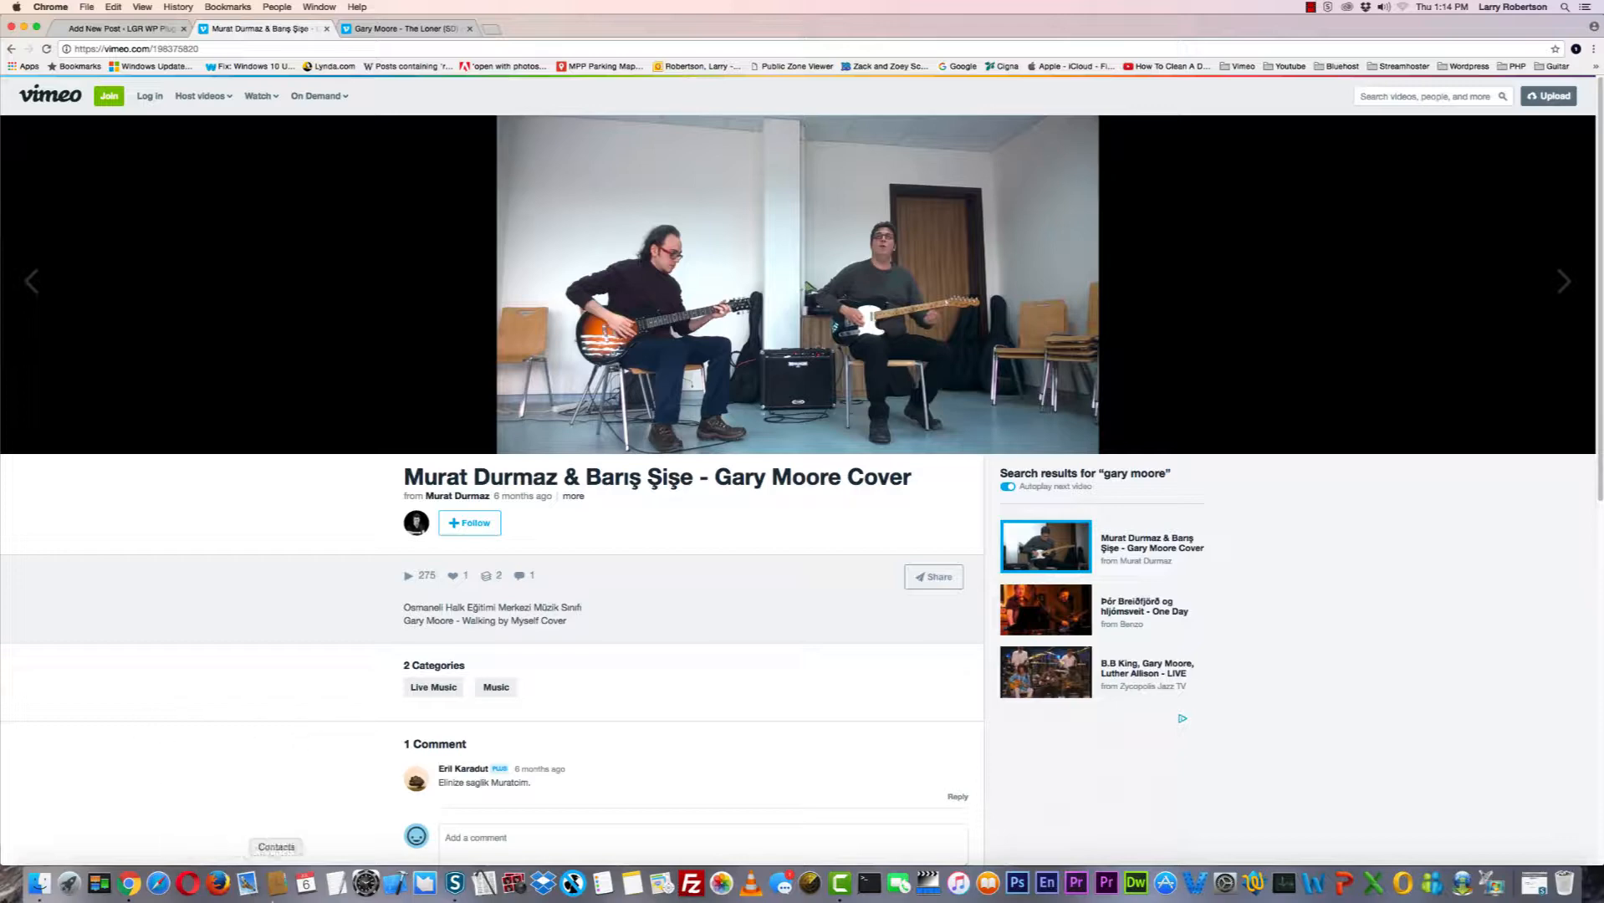
{"action": "left_click", "coordinate": [336, 882]}
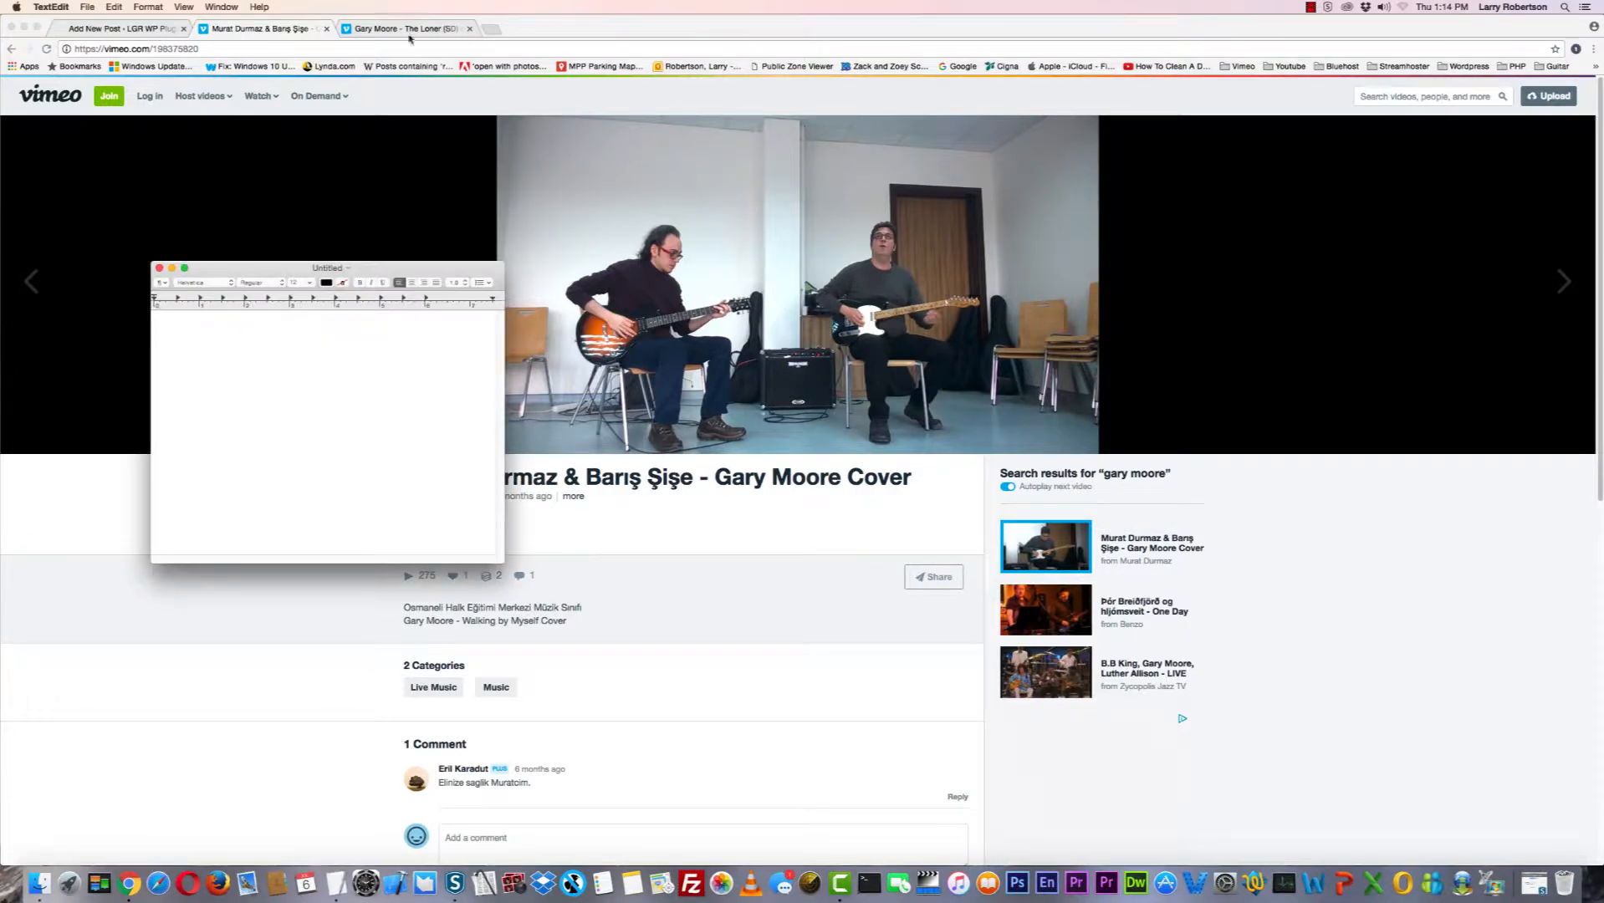
{"action": "left_click", "coordinate": [131, 50]}
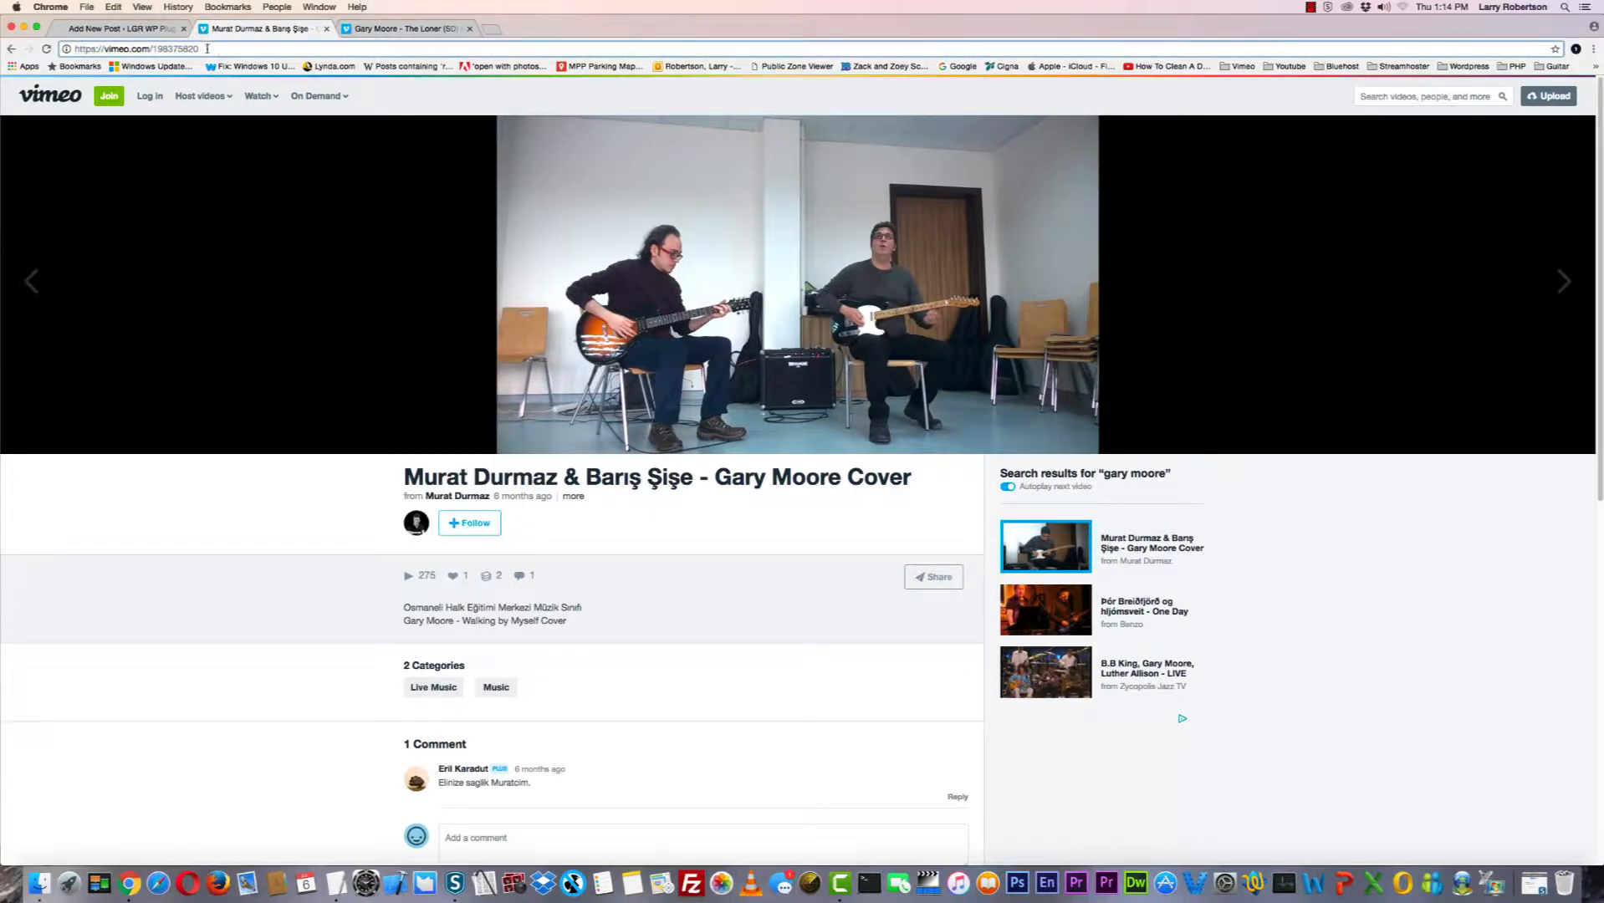
{"action": "left_click", "coordinate": [207, 48]}
{"action": "key", "text": "super+c"}
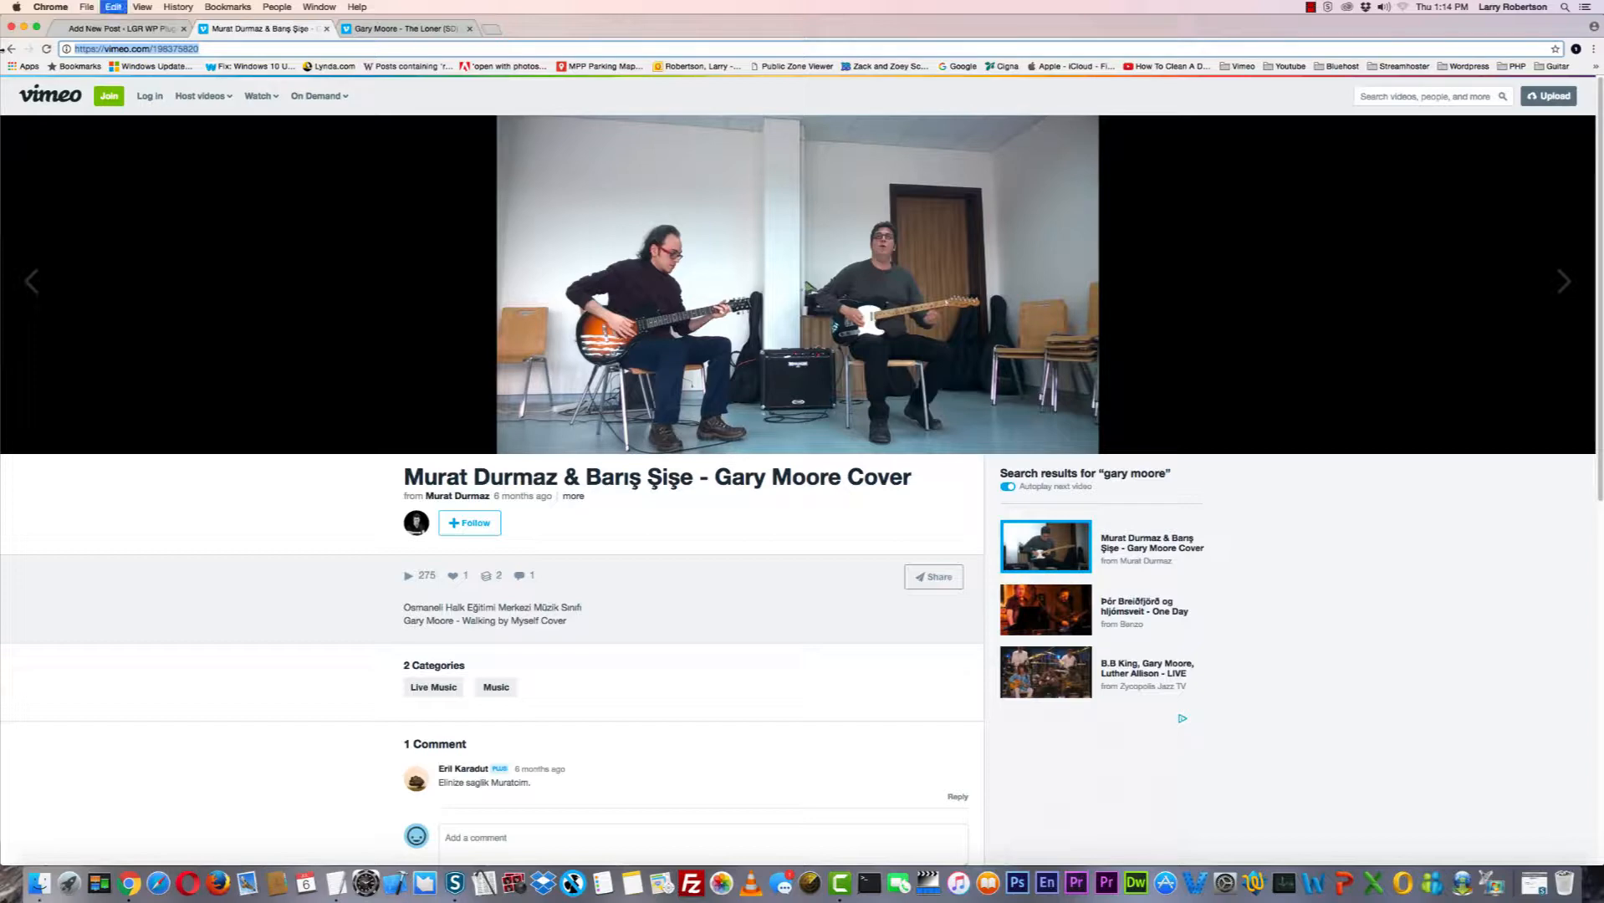
{"action": "key", "text": "super+Tab"}
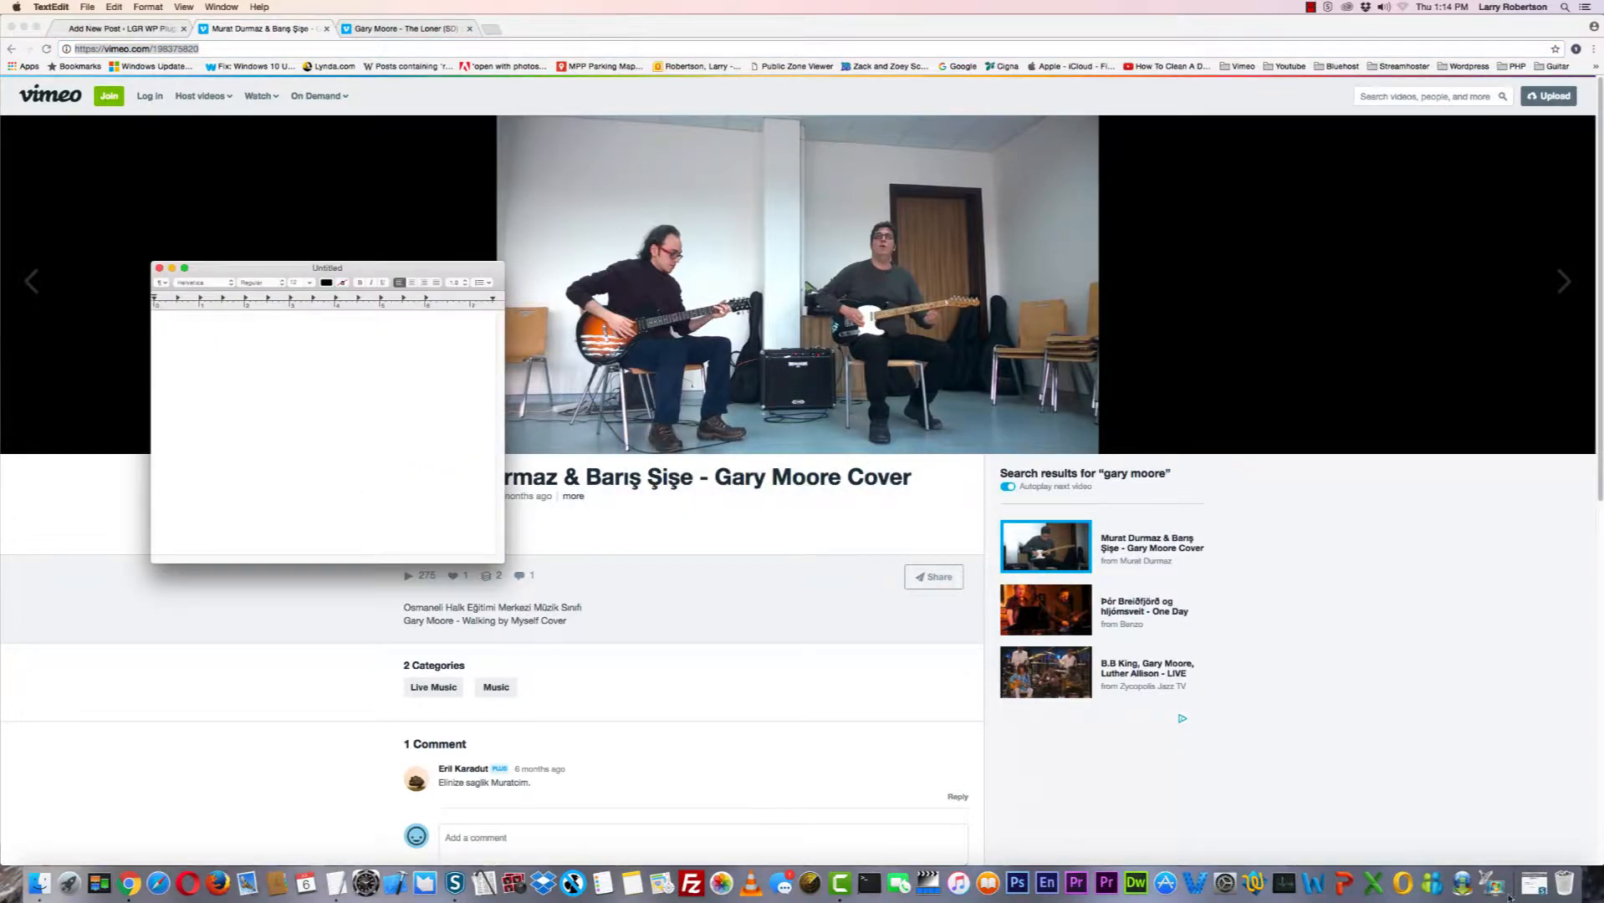
{"action": "key", "text": "super+v"}
{"action": "key", "text": "Return"}
Copy only the video ID 198375820 from the Vimeo address into the text document, below the URL.
{"action": "left_click", "coordinate": [242, 48]}
{"action": "left_click", "coordinate": [179, 48]}
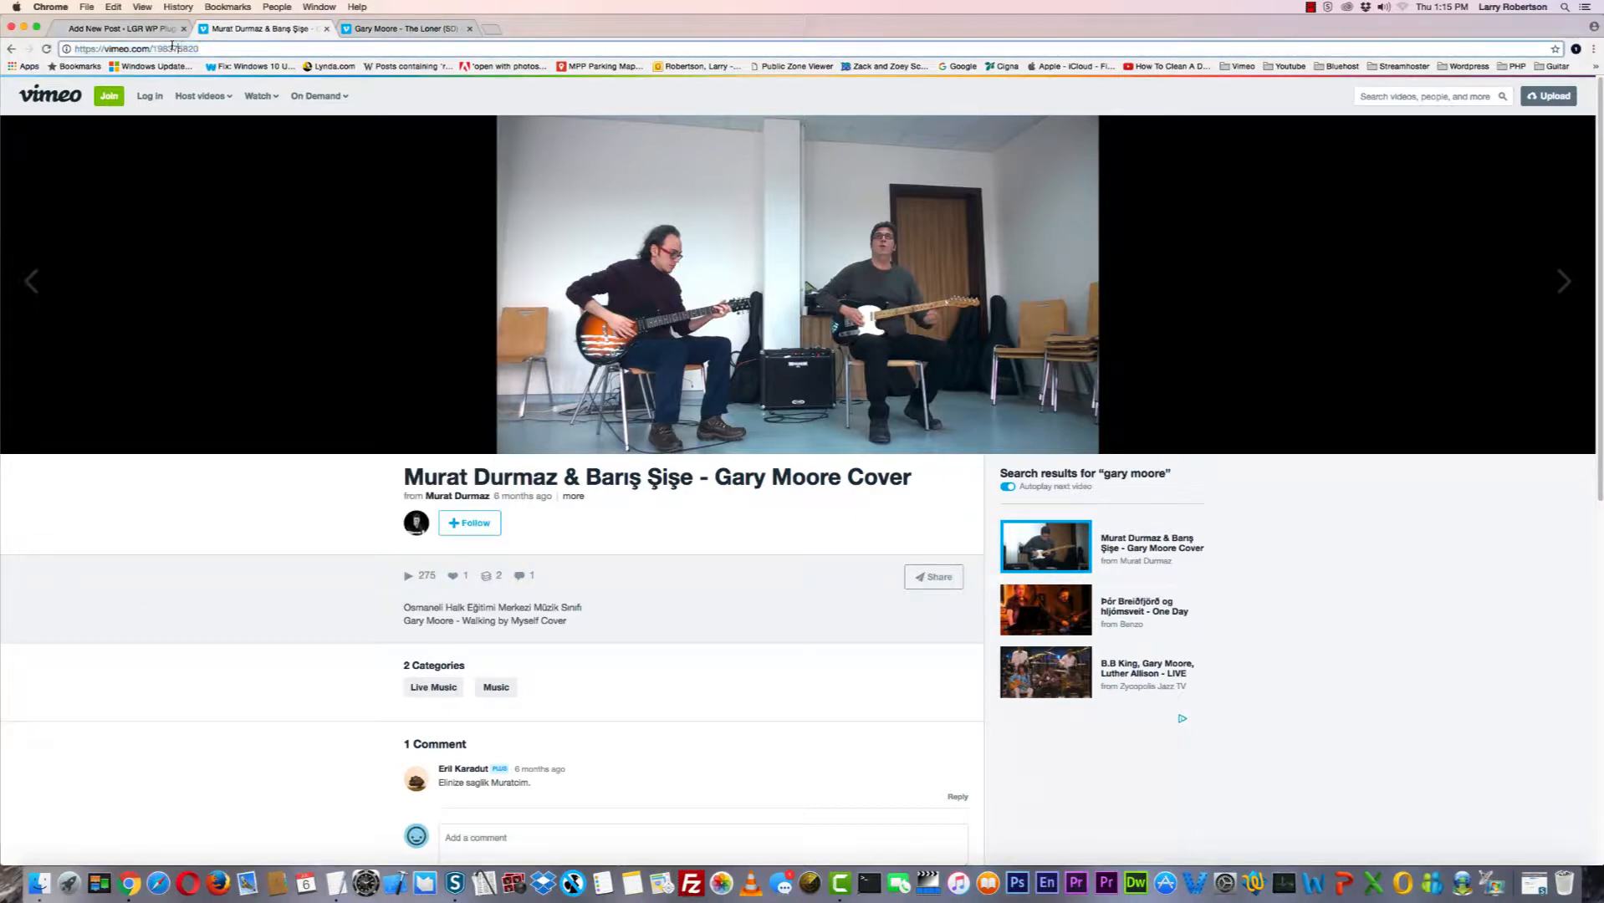
{"action": "double_click", "coordinate": [176, 48]}
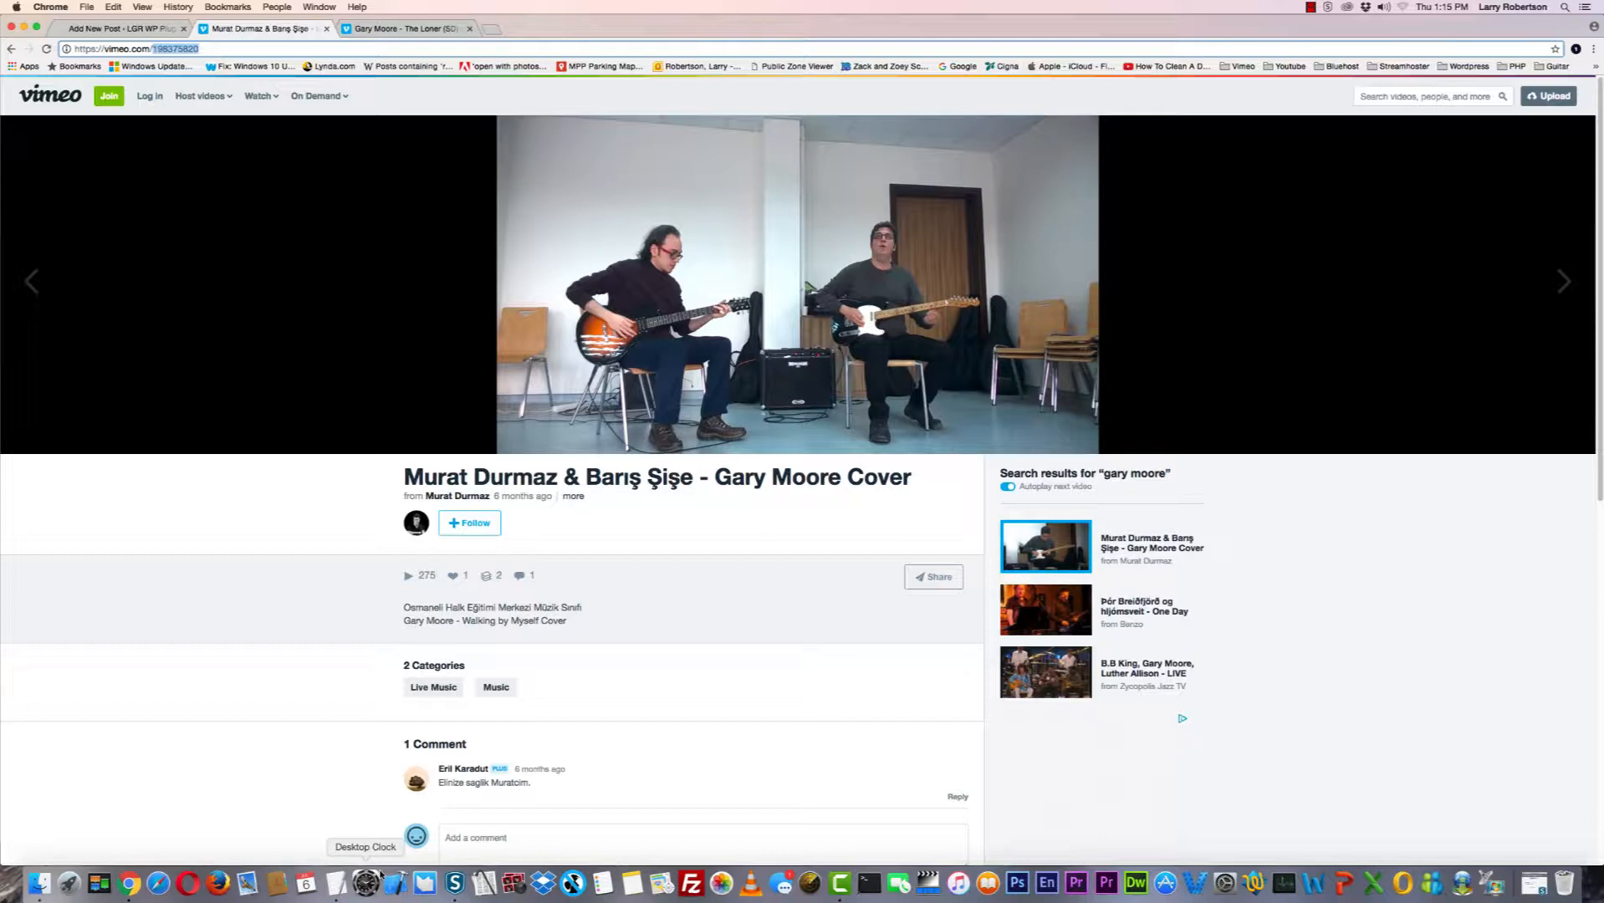
{"action": "key", "text": "super+Tab"}
{"action": "key", "text": "super+v"}
{"action": "key", "text": "Return"}
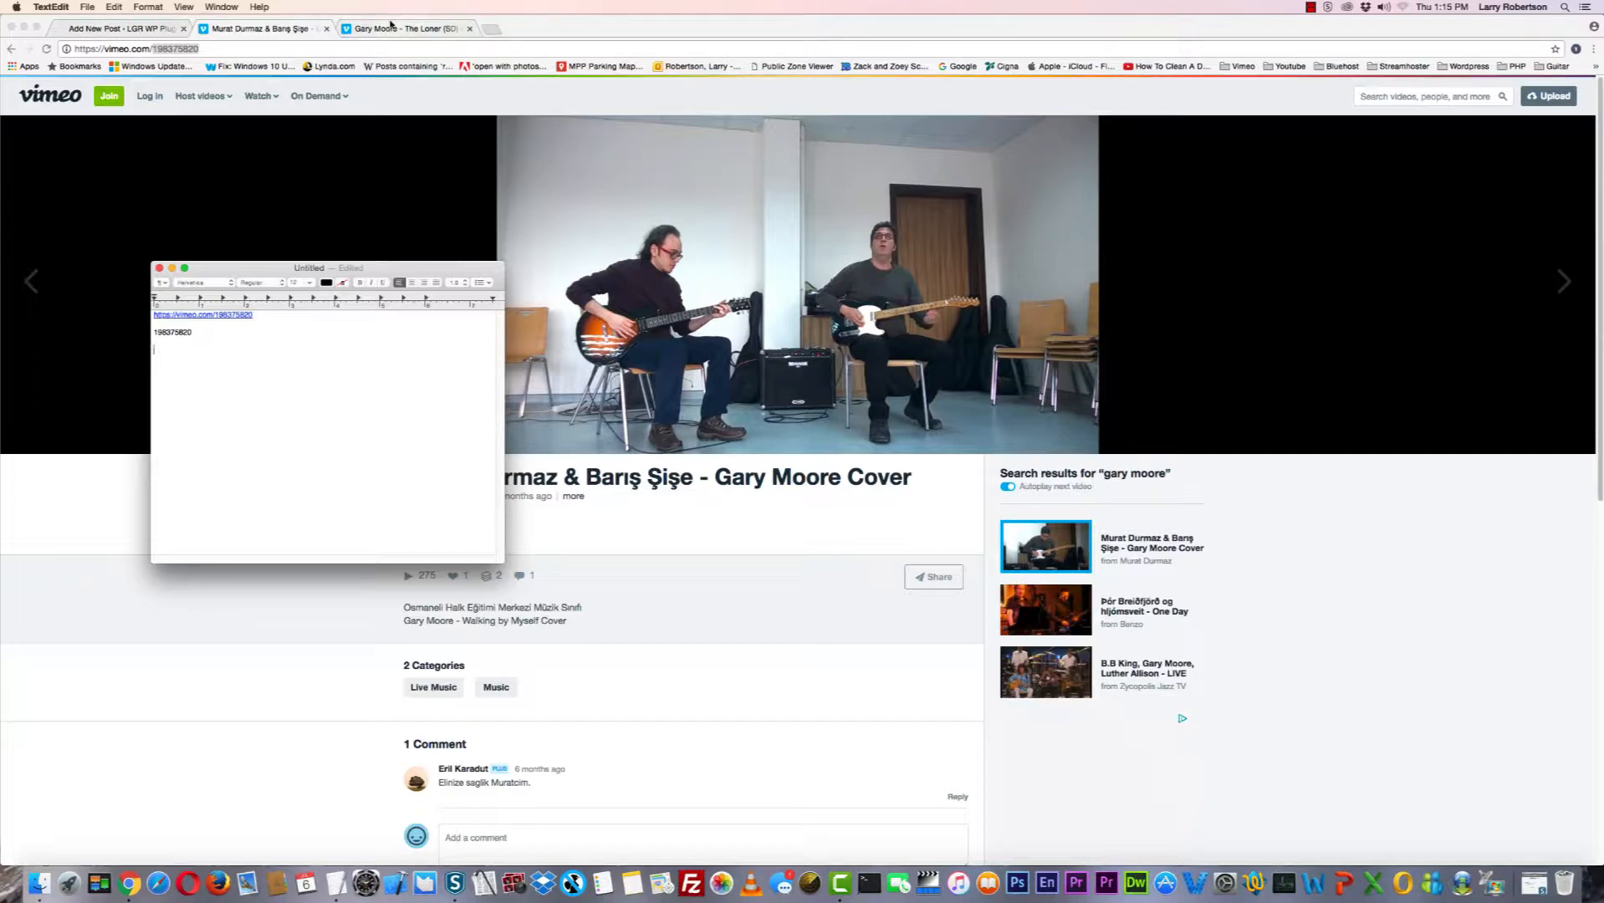
{"action": "left_click", "coordinate": [397, 35]}
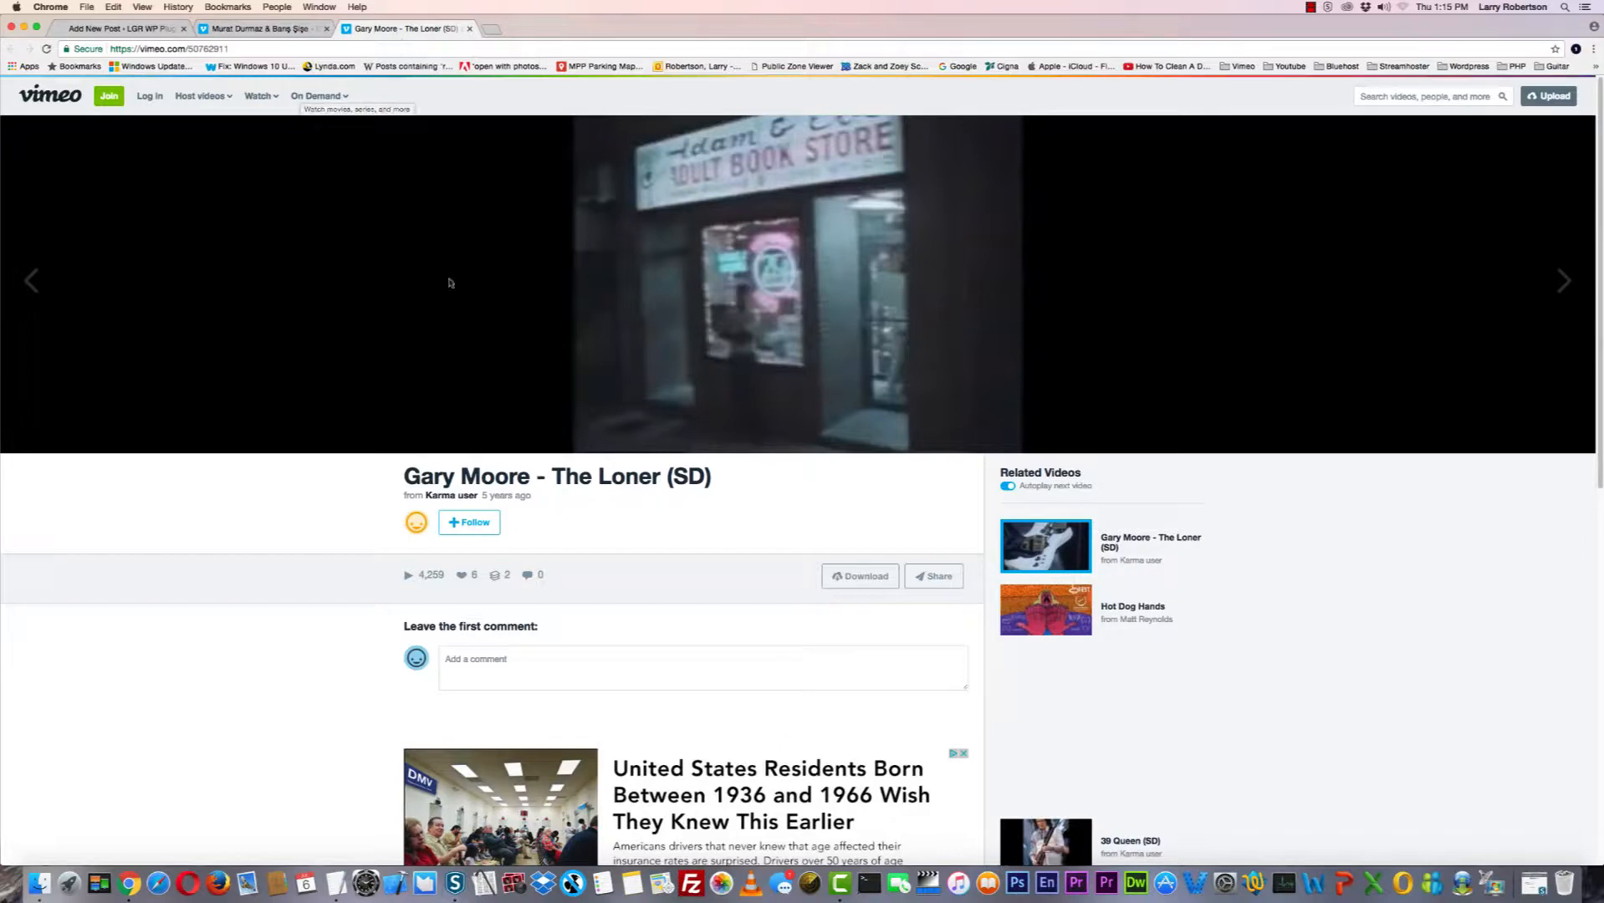
{"action": "mouse_move", "coordinate": [770, 219]}
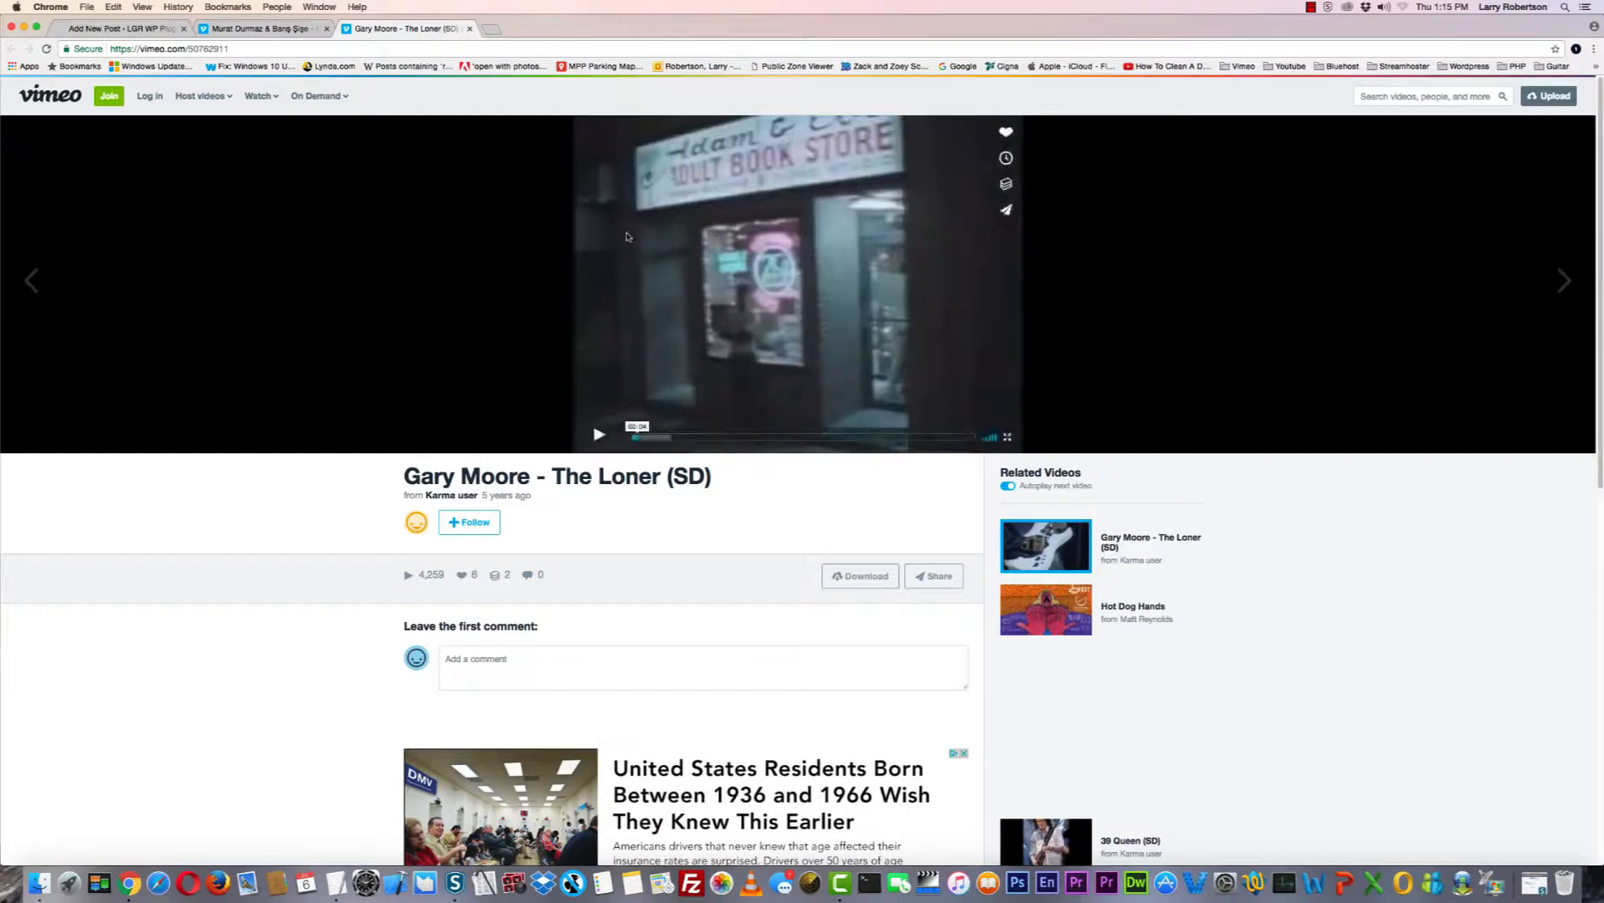
{"action": "left_click", "coordinate": [193, 50]}
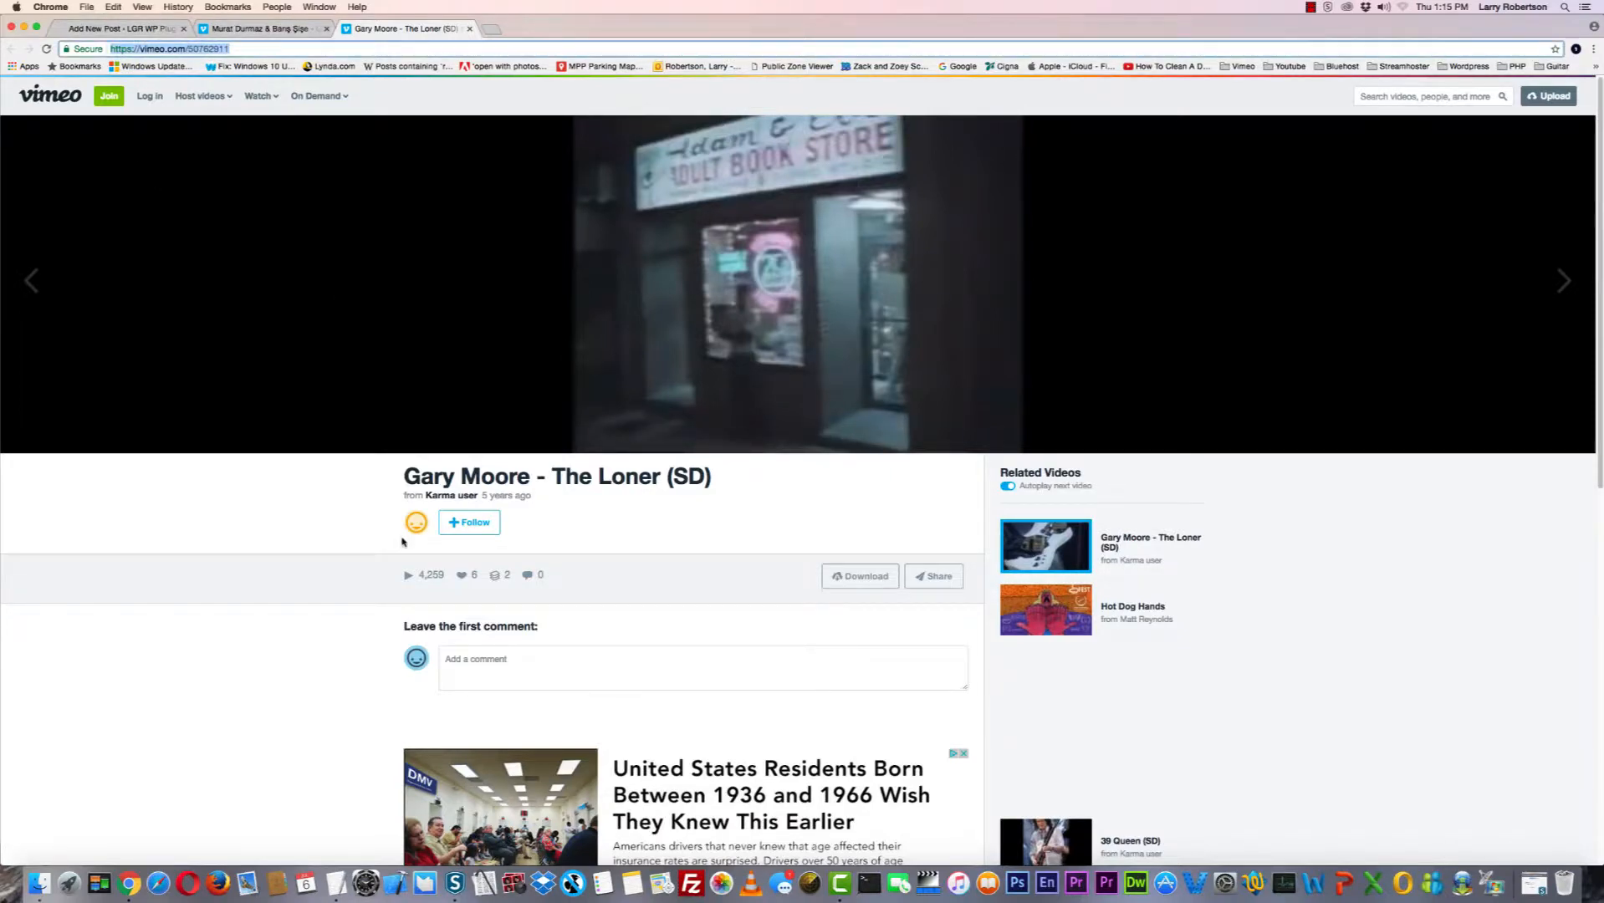
{"action": "key", "text": "super+Tab"}
{"action": "key", "text": "super+v"}
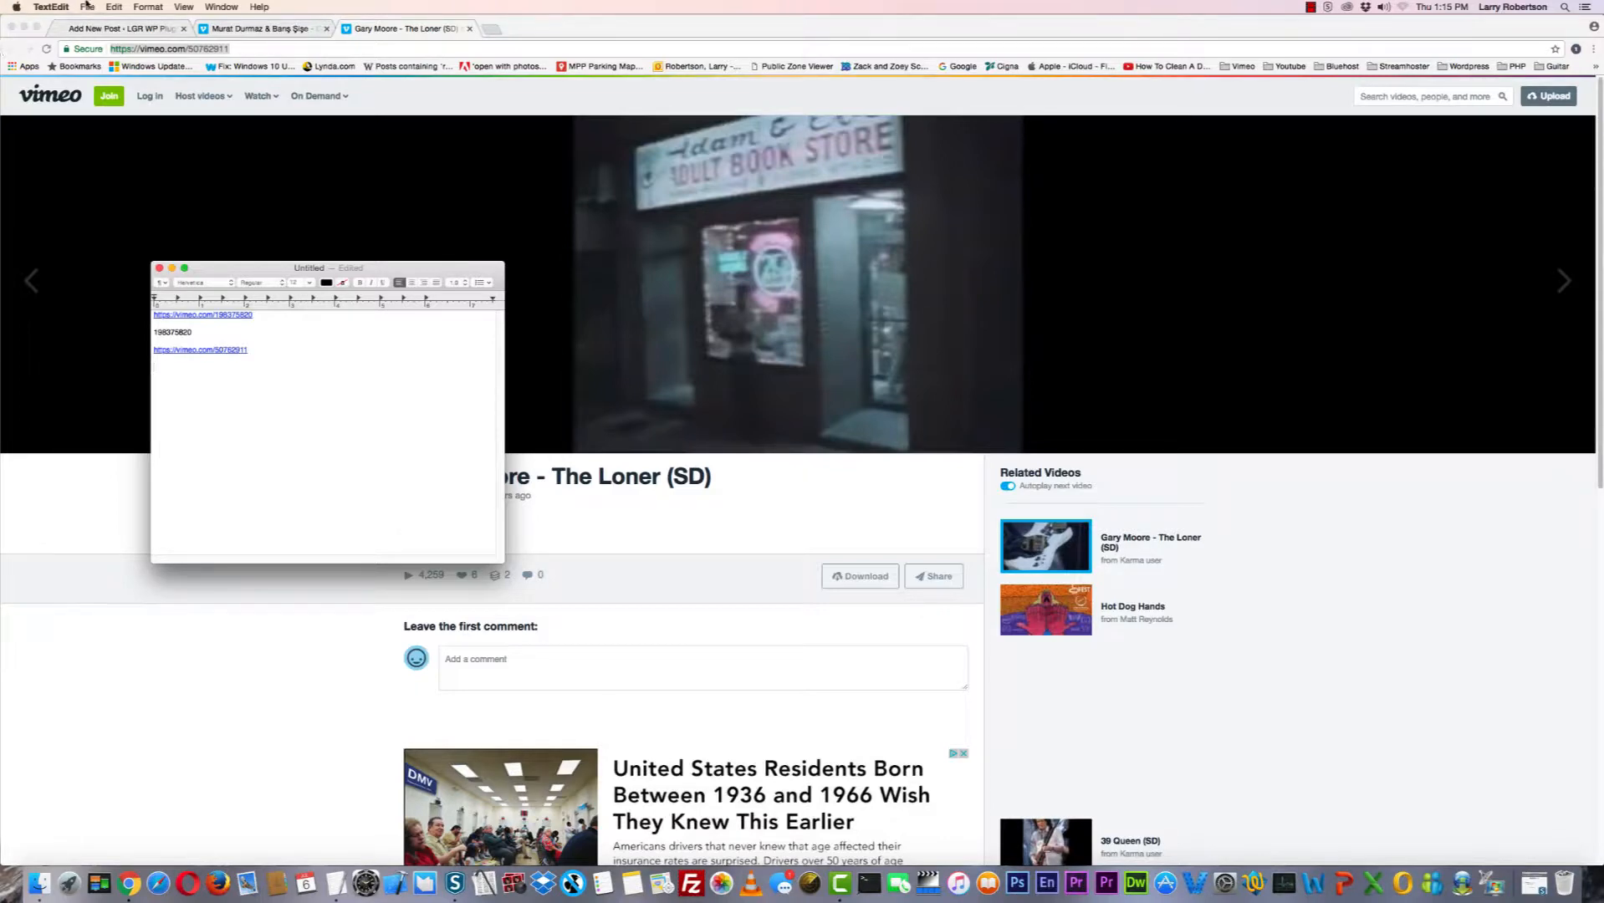
Add the ID 50762911 of "Gary Moore - The Loner (SD)" to the text document, below its URL.
{"action": "left_click", "coordinate": [209, 48]}
{"action": "double_click", "coordinate": [209, 48]}
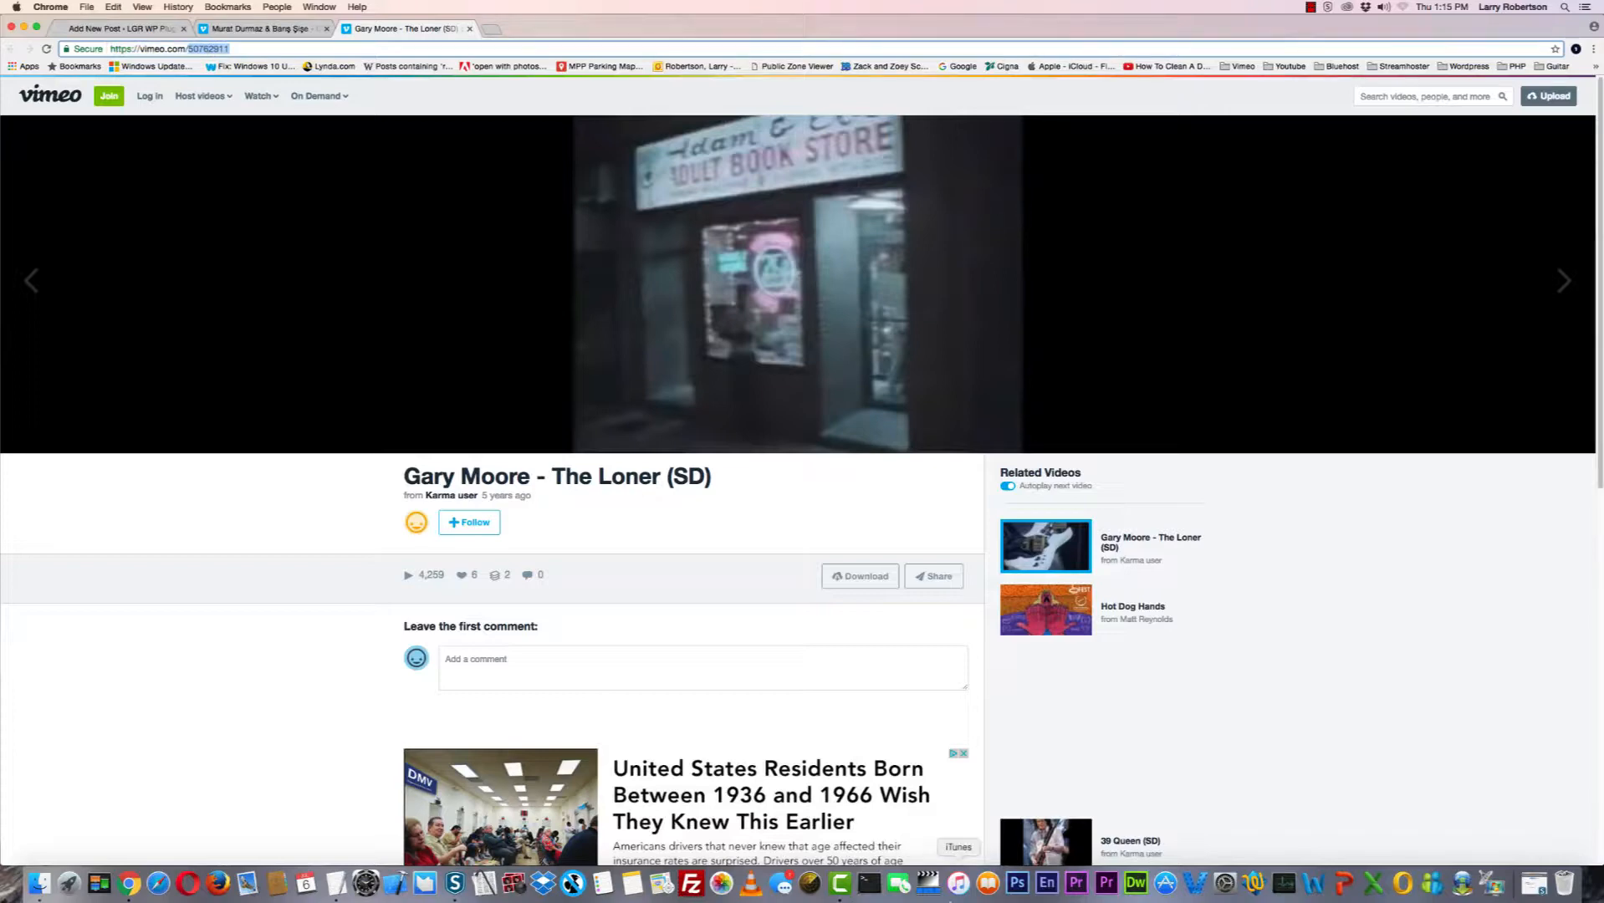
{"action": "key", "text": "super+Tab"}
{"action": "key", "text": "super+v"}
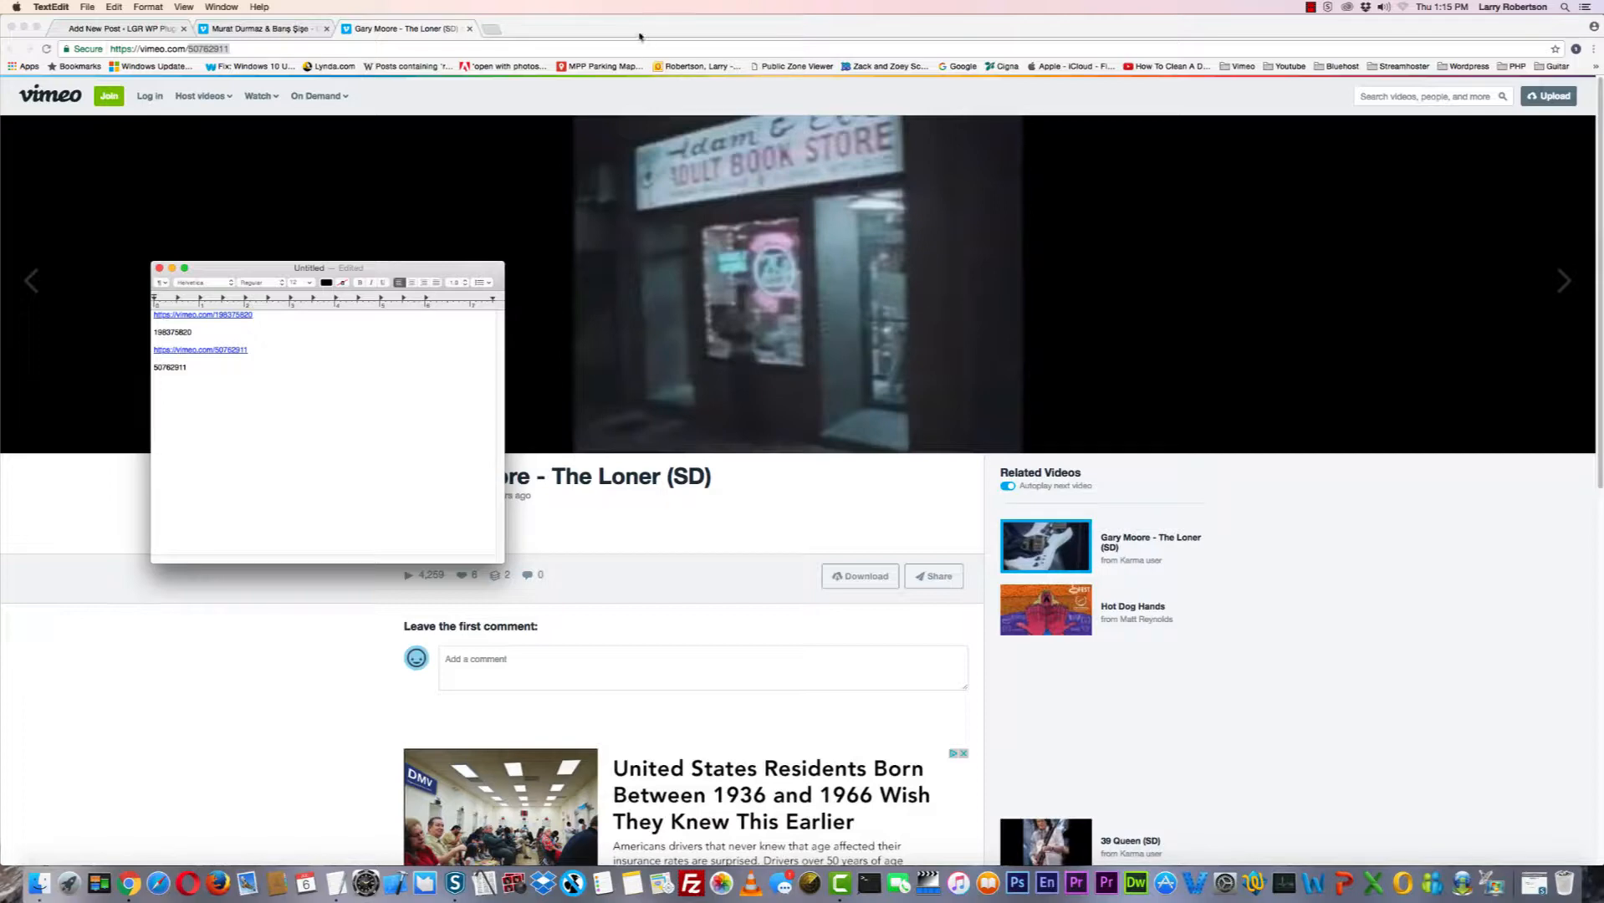
Copy the iframe embed code of "Gary Moore - The Loner (SD)" into the text document and separate the two videos' entries with a blank line.
{"action": "left_click", "coordinate": [642, 38]}
{"action": "right_click", "coordinate": [705, 219]}
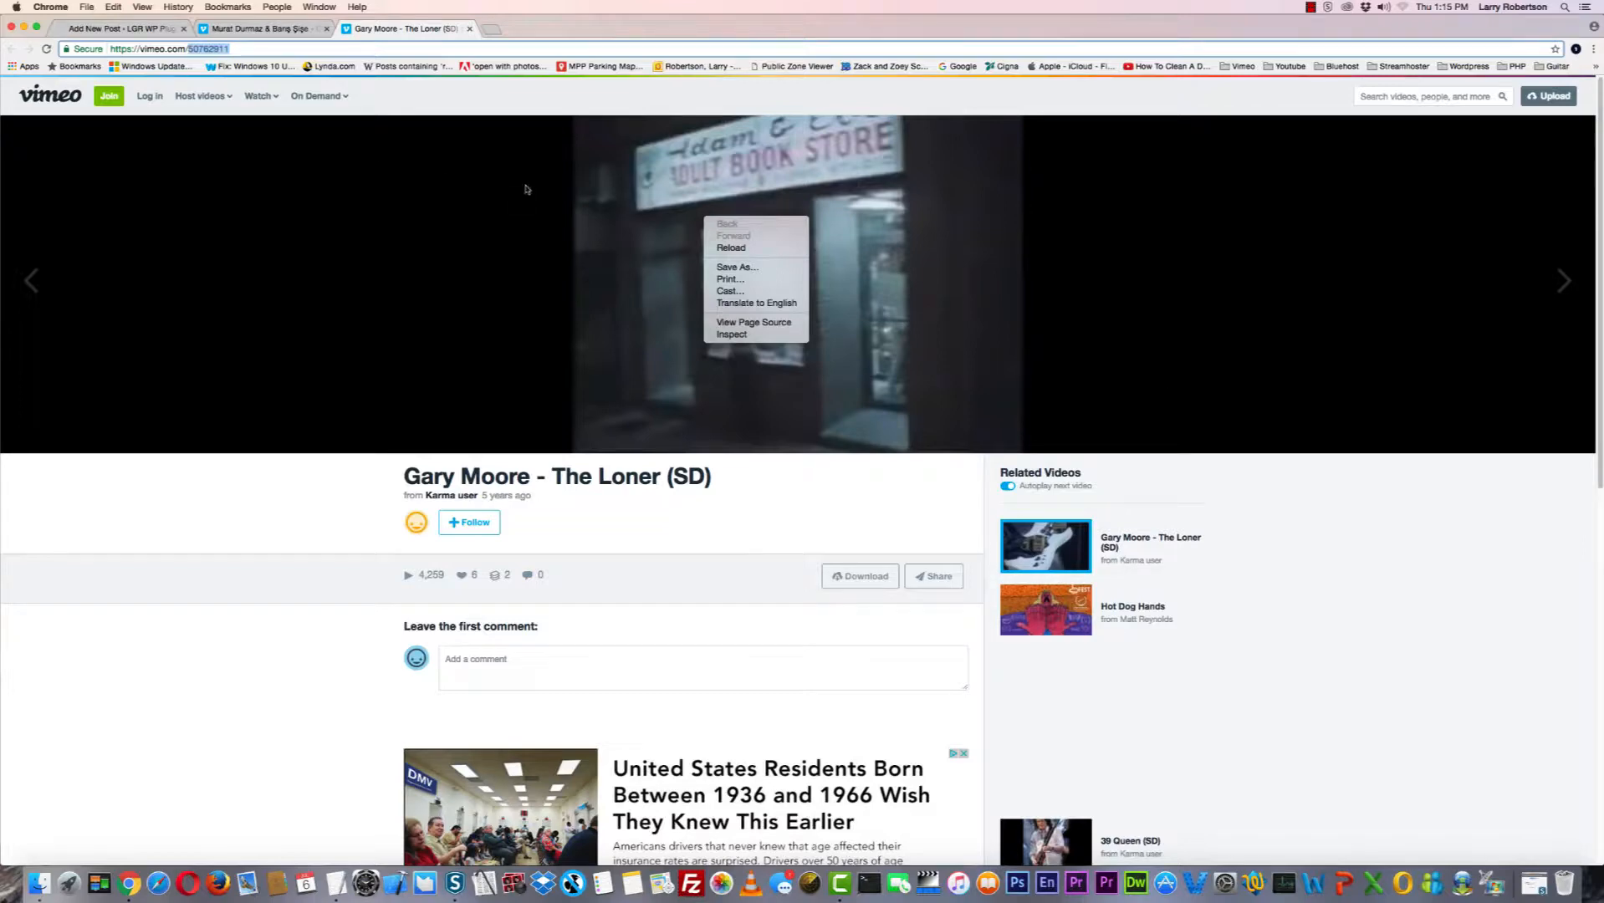
{"action": "left_click", "coordinate": [578, 189]}
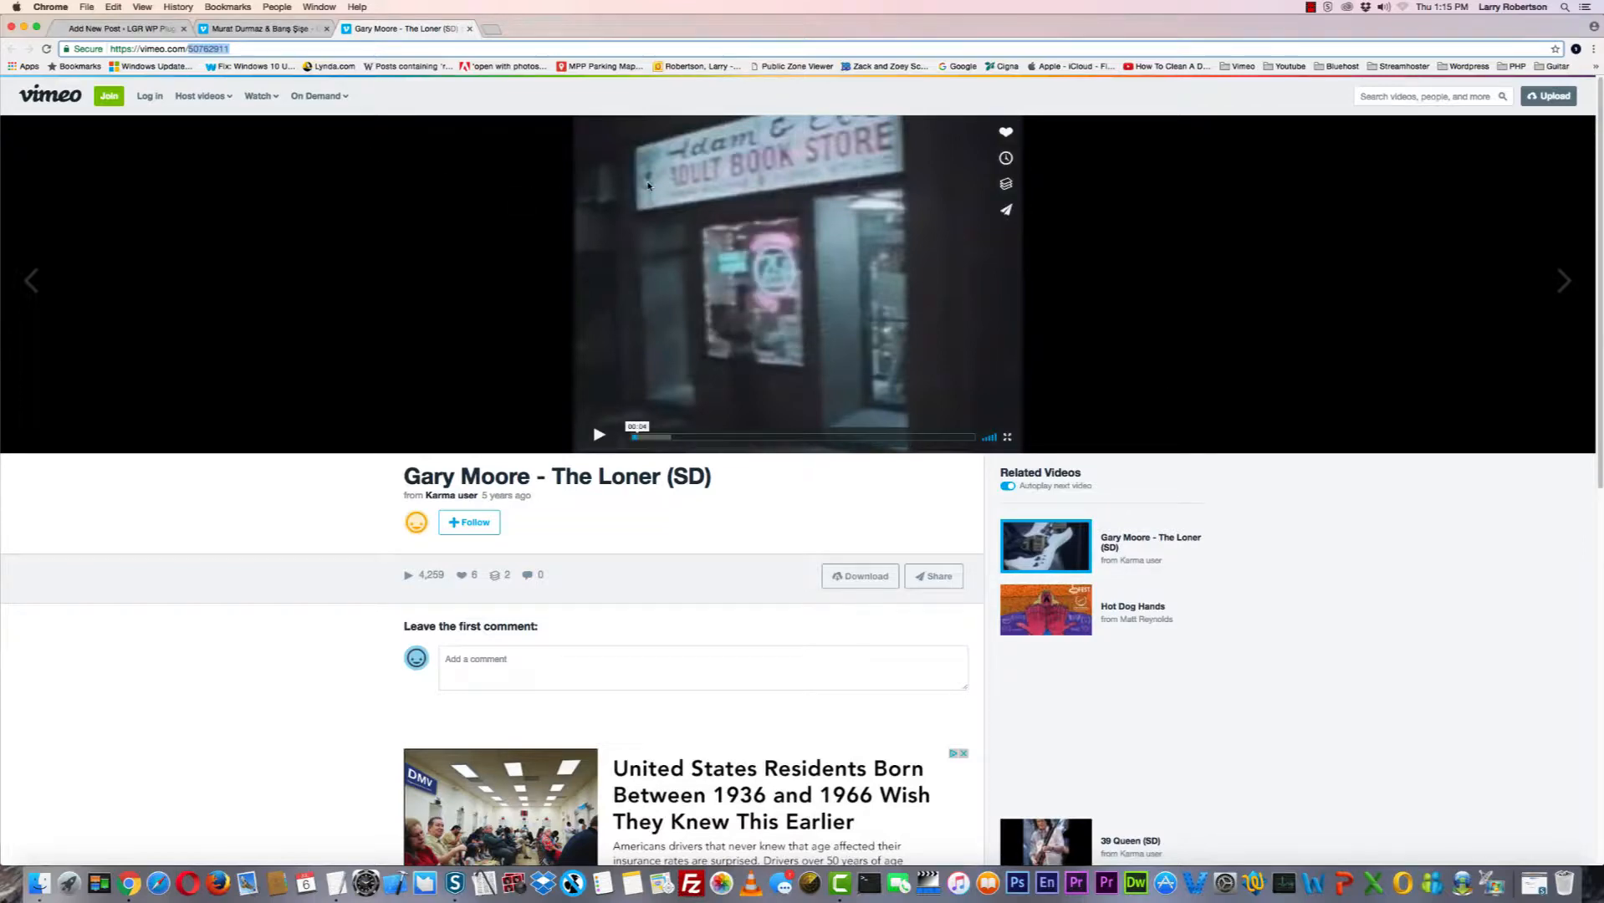
{"action": "left_click", "coordinate": [1006, 210]}
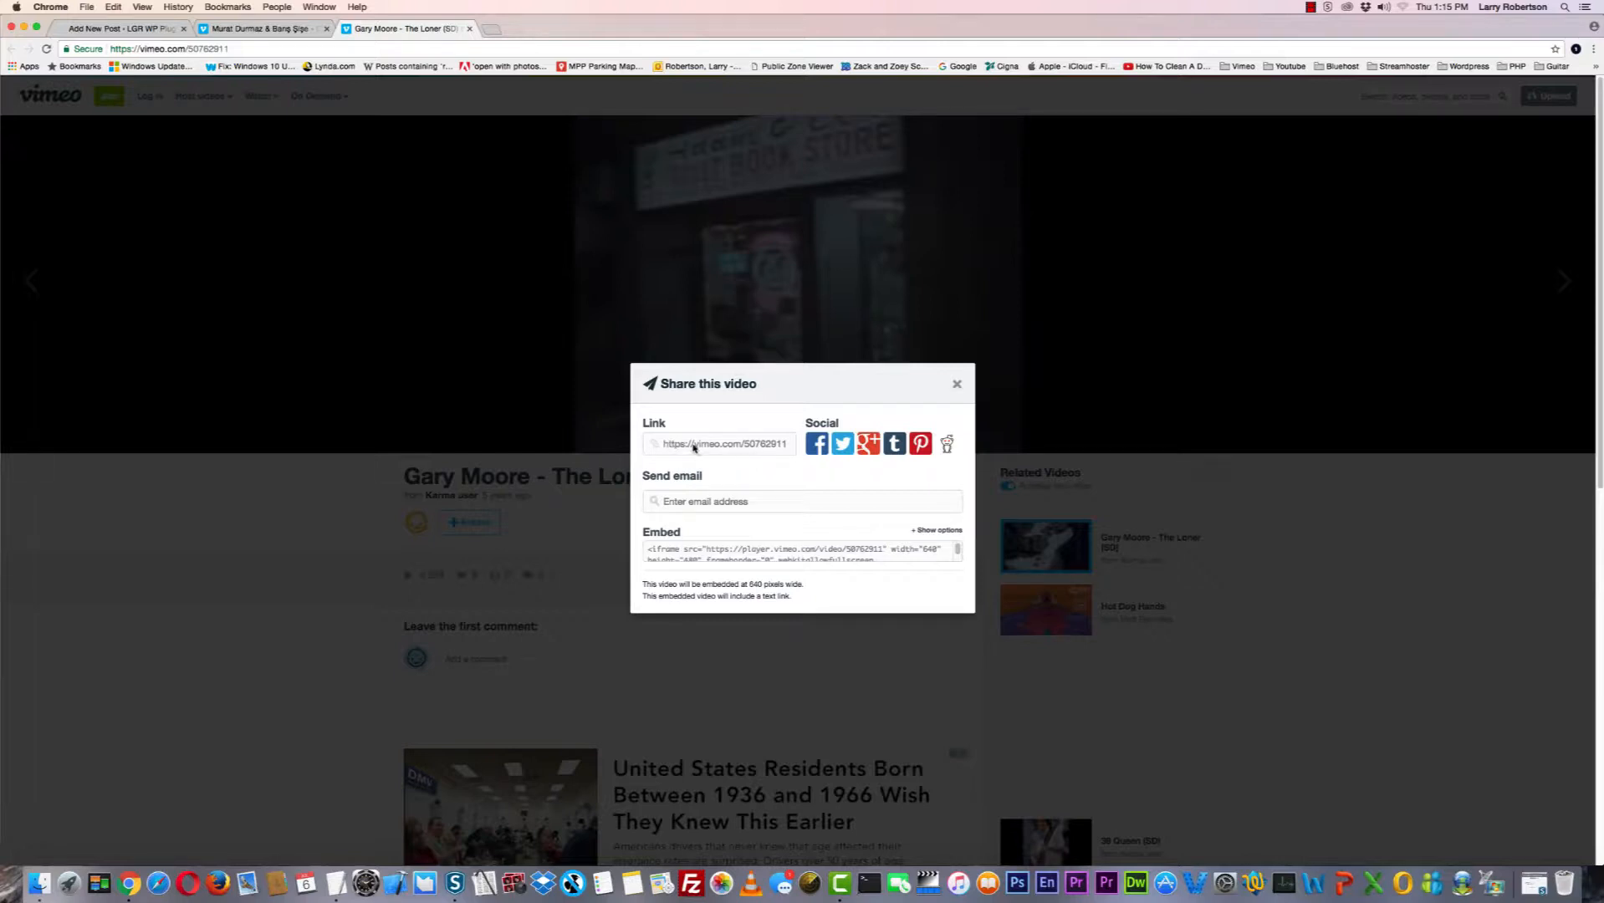
{"action": "left_click", "coordinate": [695, 446]}
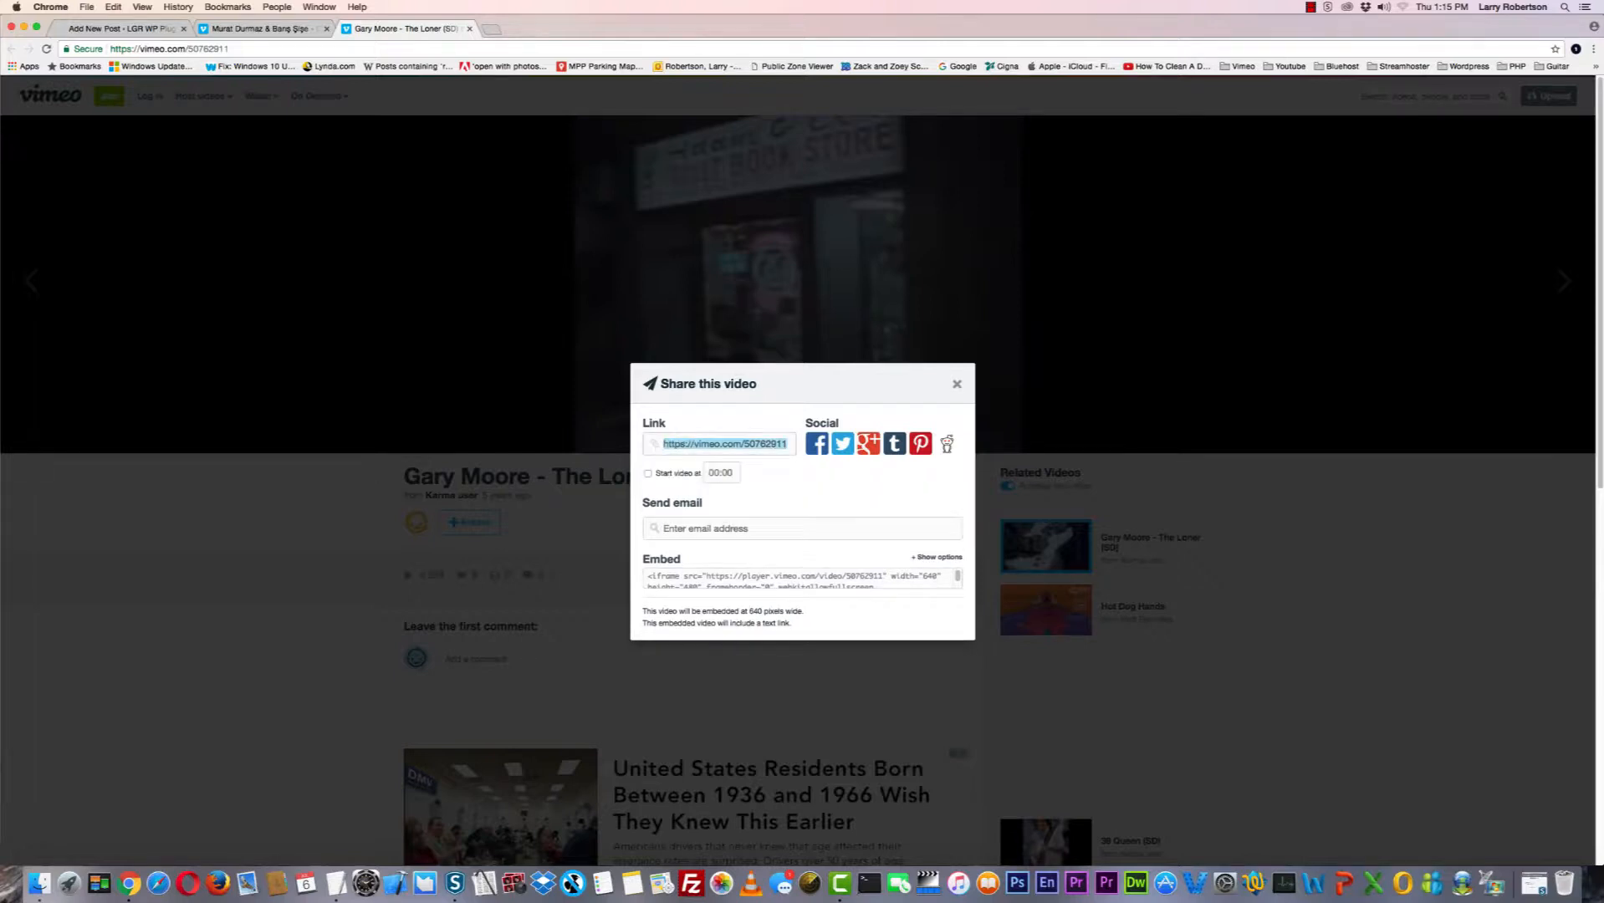
{"action": "left_click", "coordinate": [697, 579]}
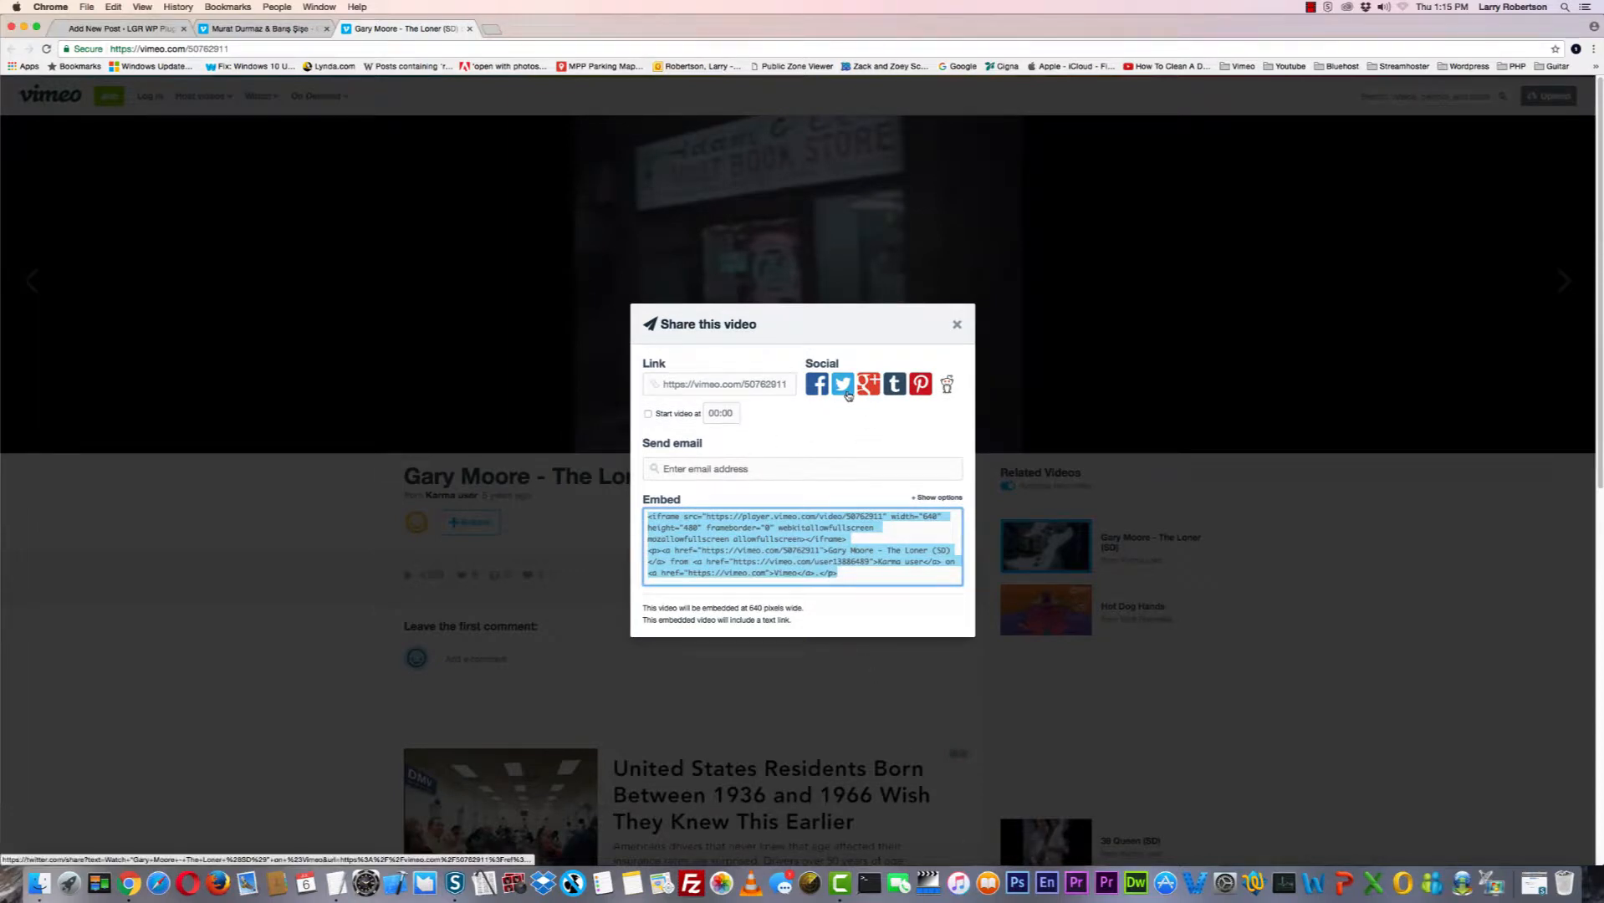
{"action": "left_click", "coordinate": [957, 327]}
{"action": "key", "text": "super+Tab"}
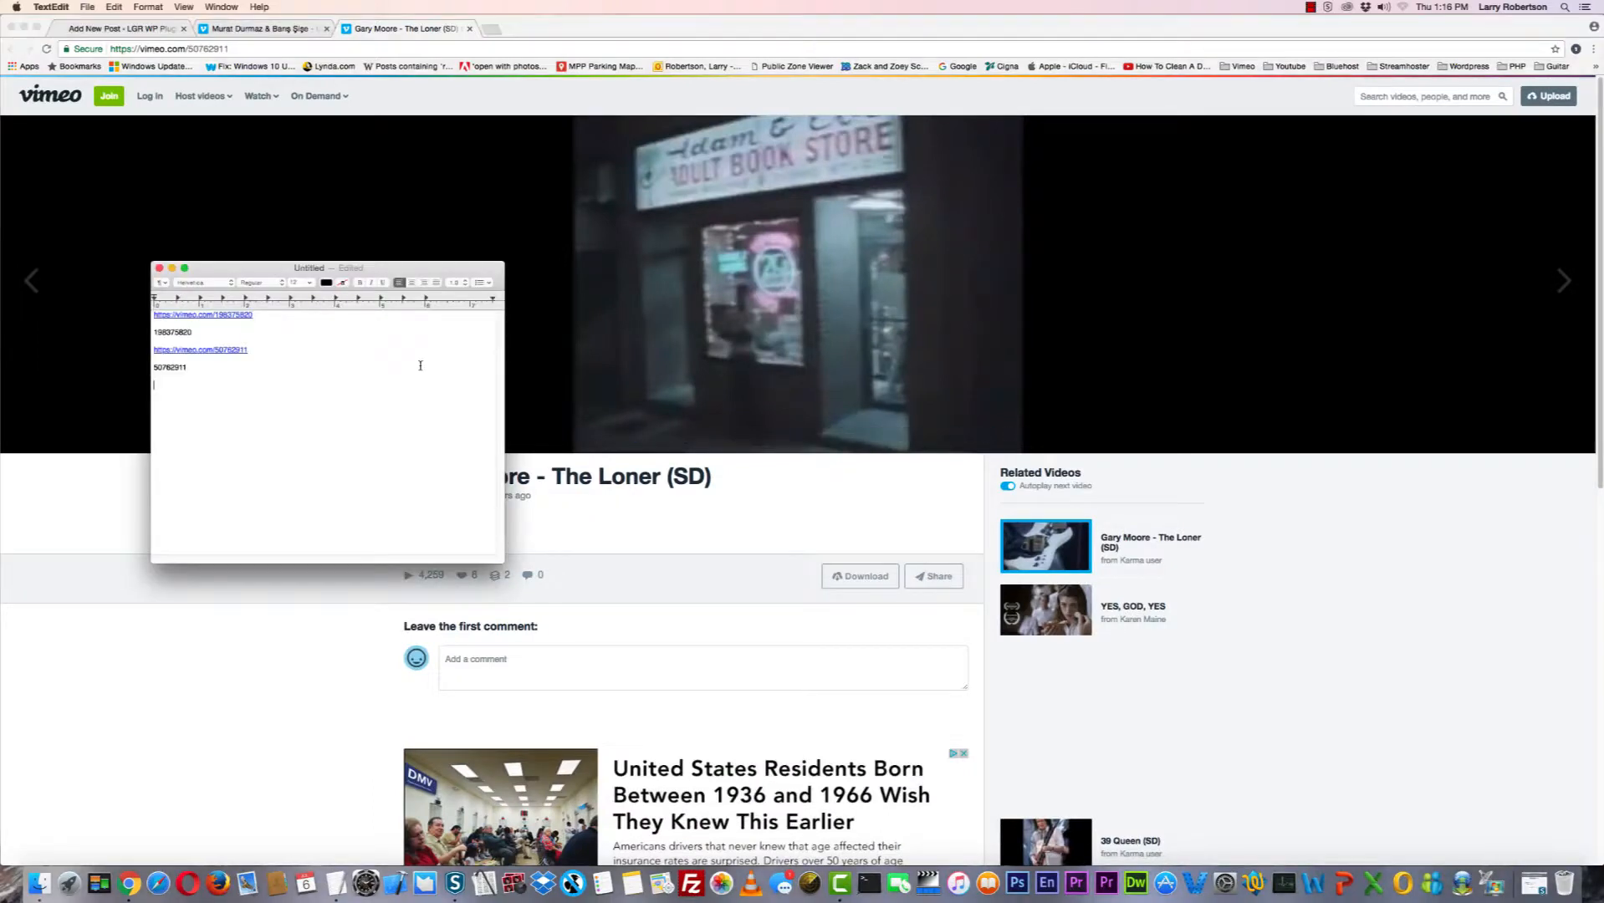
{"action": "key", "text": "super+v"}
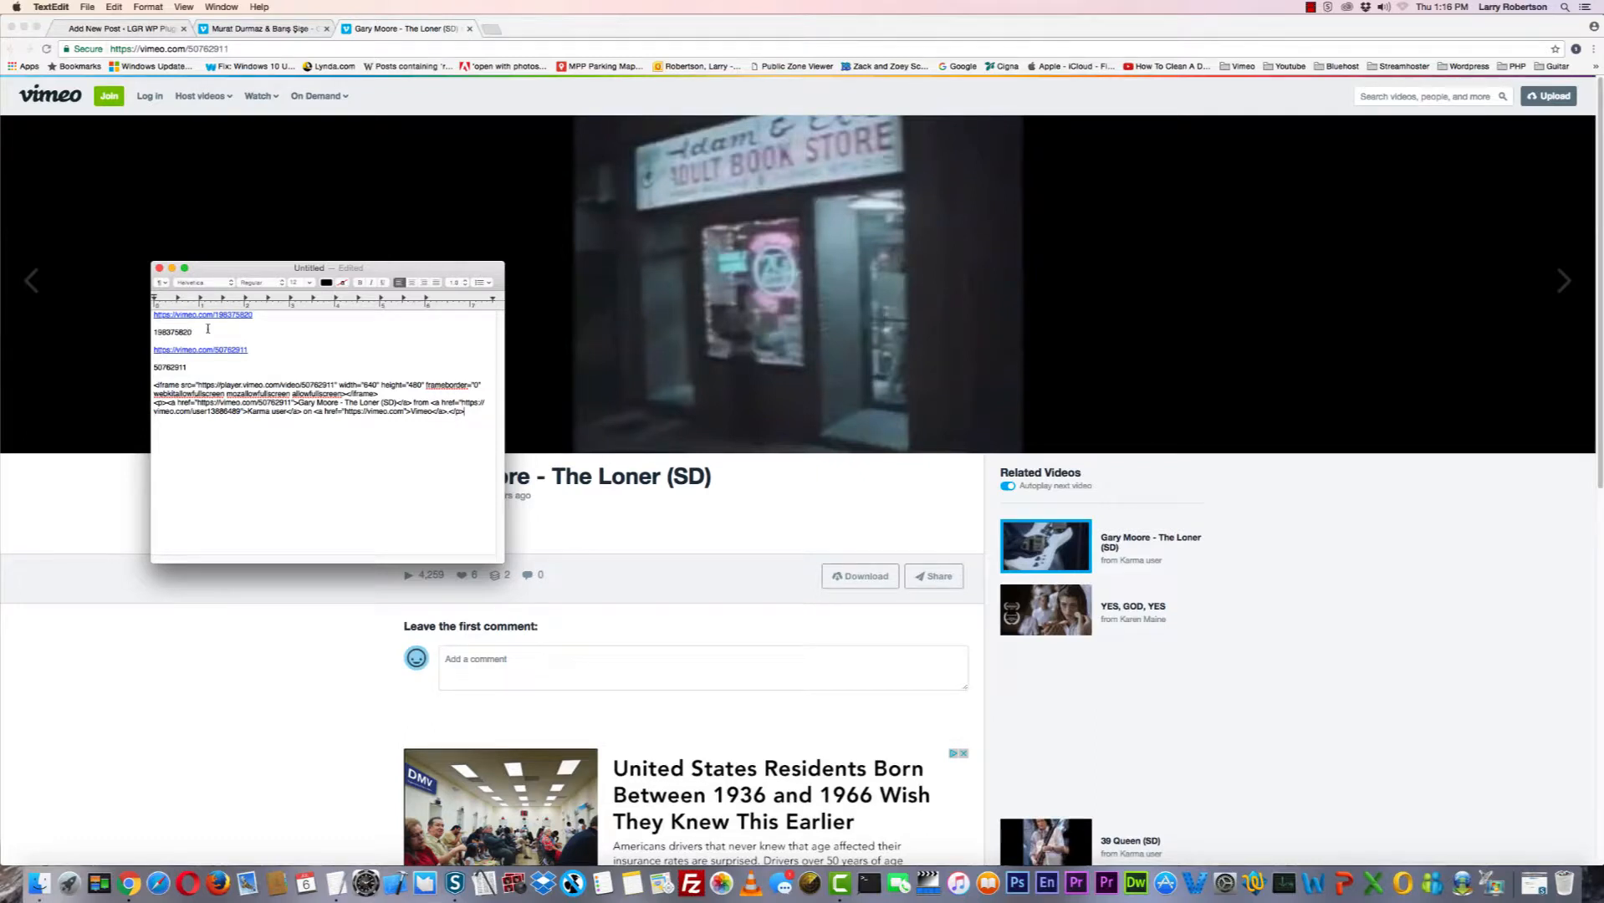
{"action": "key", "text": "Return"}
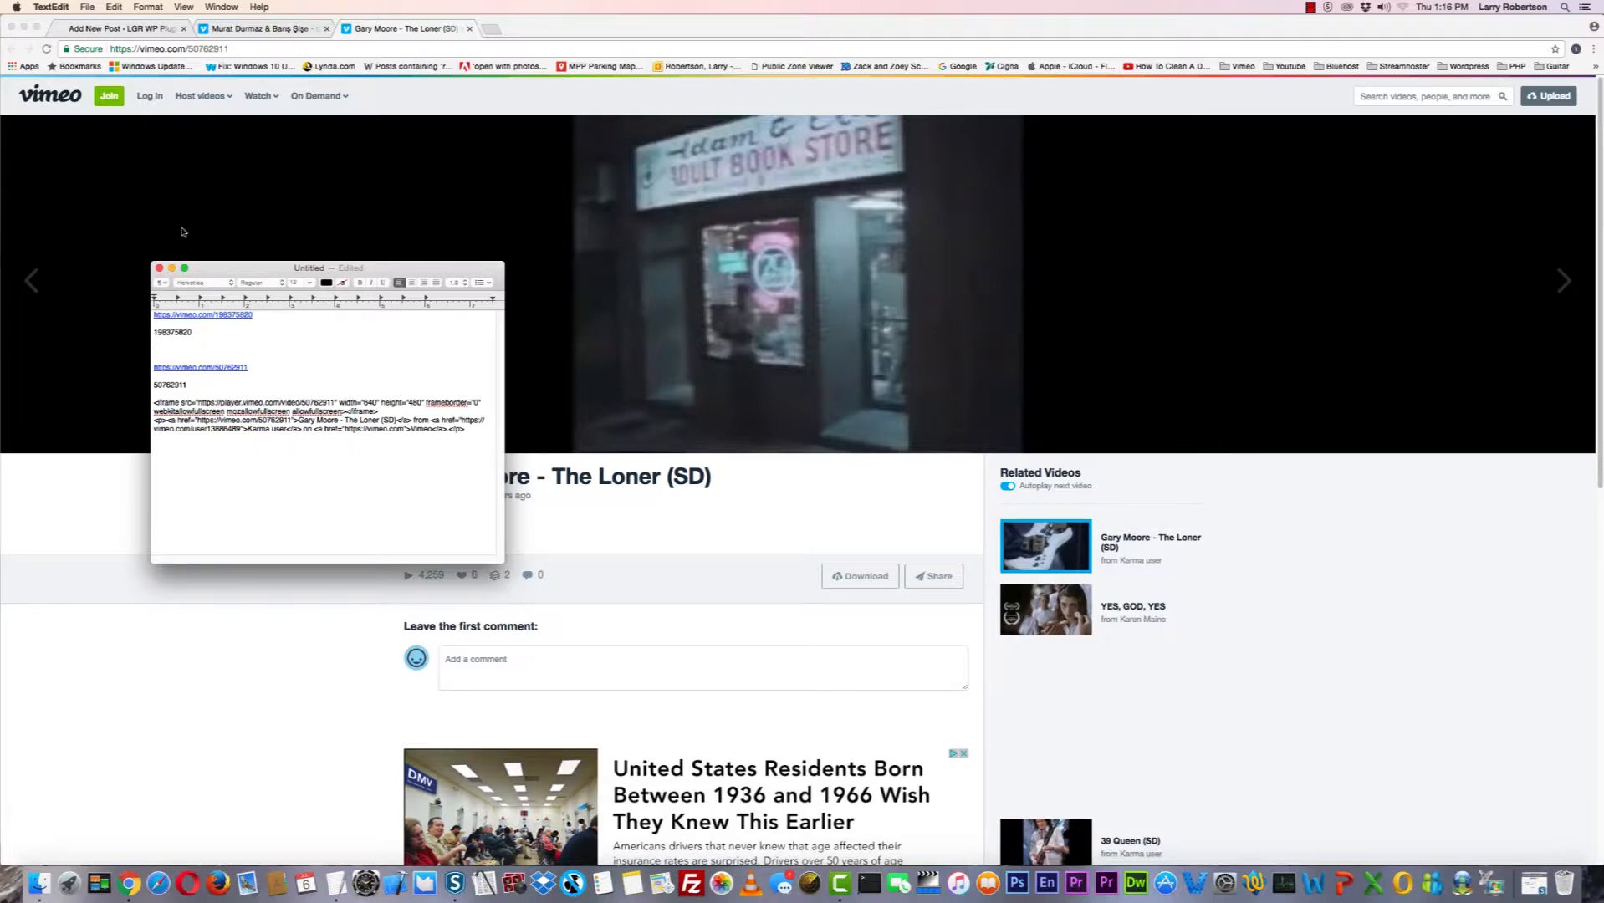
{"action": "left_click_drag", "start_coordinate": [259, 315], "coordinate": [138, 312]}
{"action": "key", "text": "super+c"}
{"action": "left_click", "coordinate": [142, 30]}
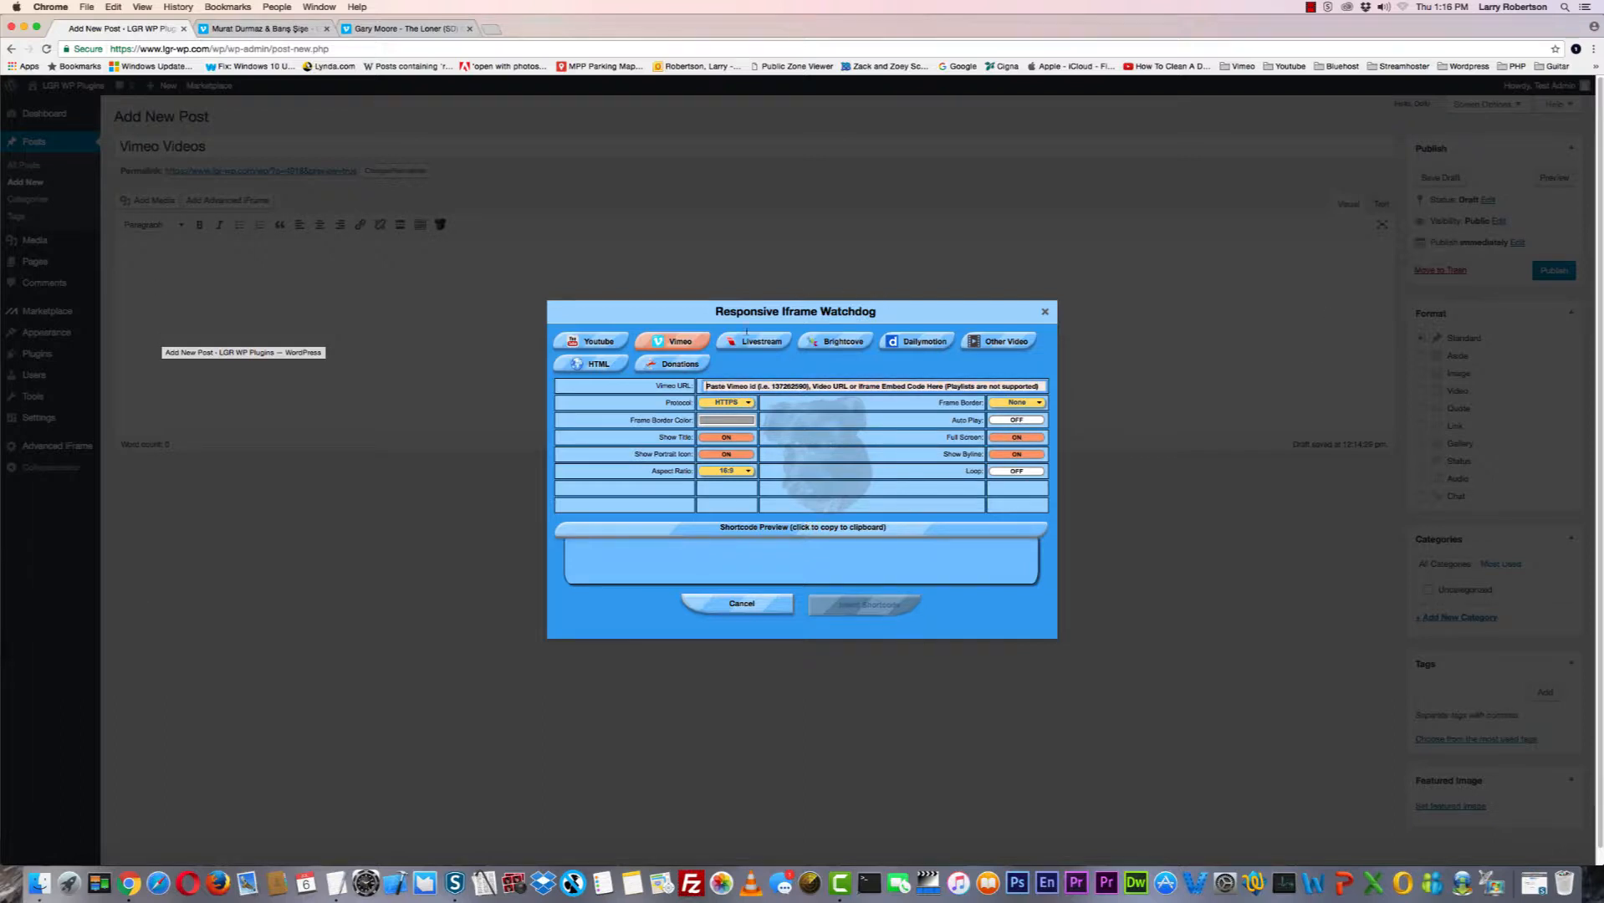
{"action": "left_click", "coordinate": [733, 387]}
{"action": "key", "text": "super+v"}
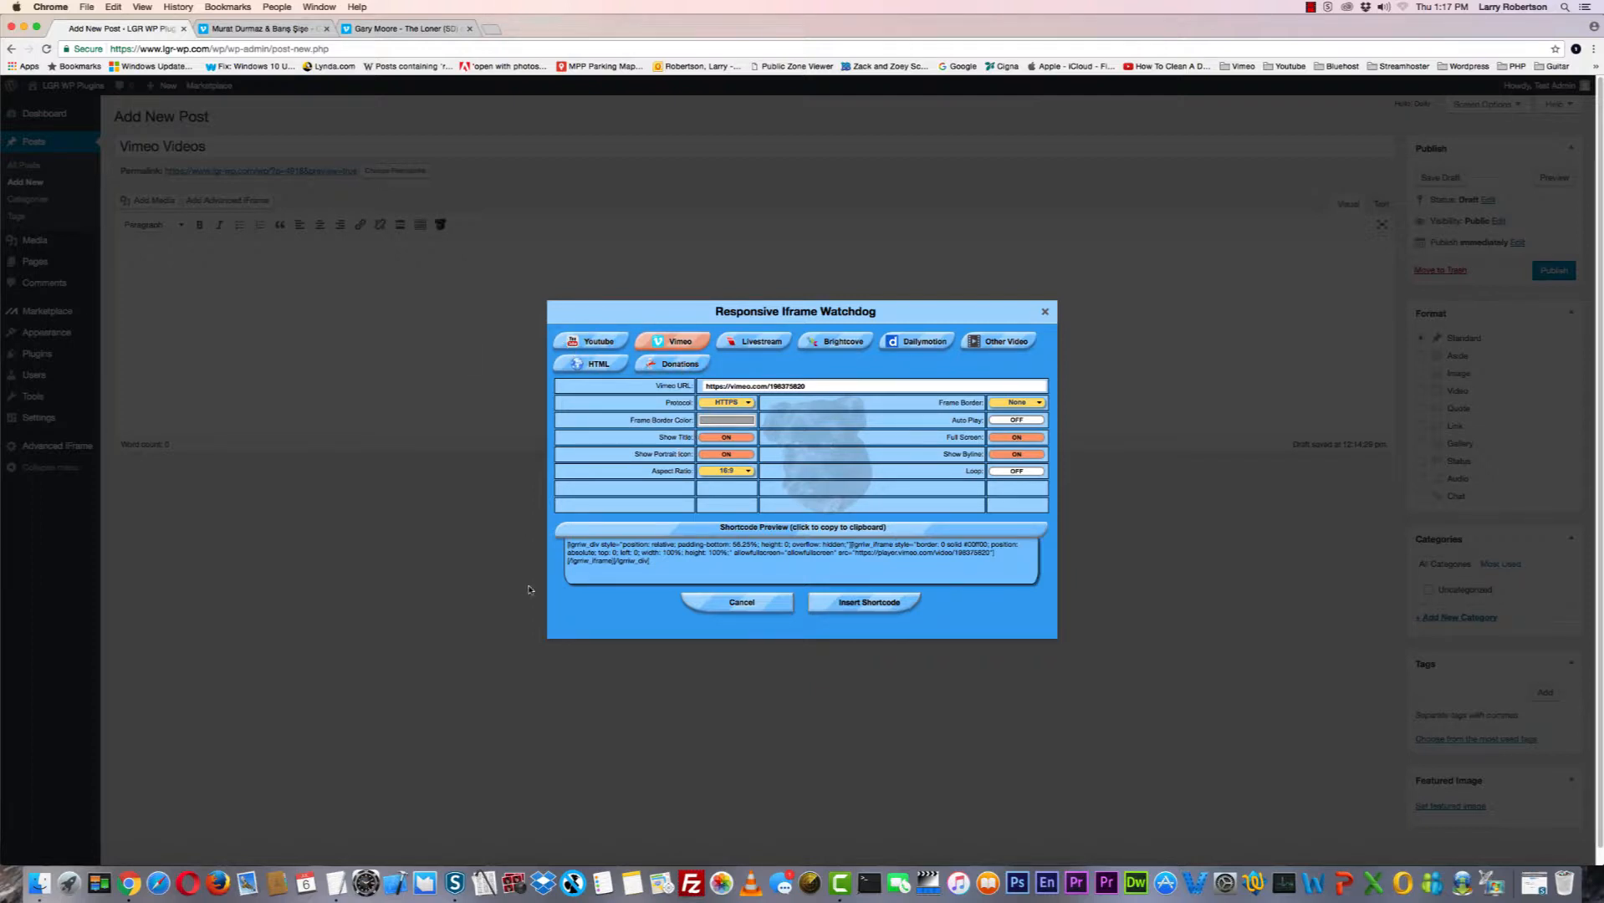
{"action": "left_click", "coordinate": [862, 603]}
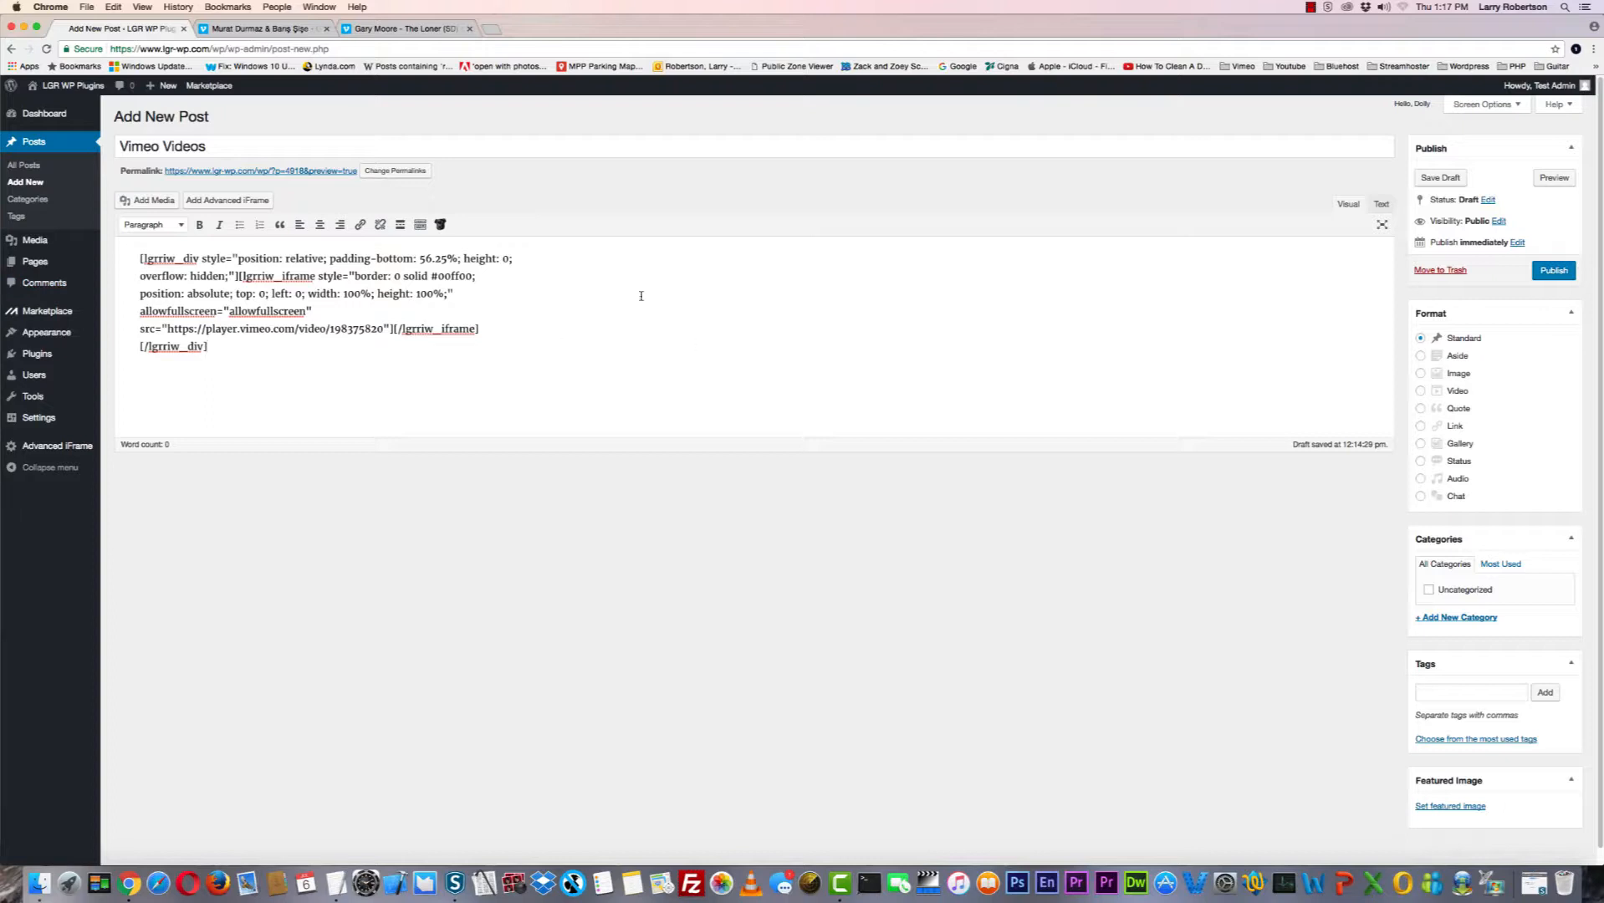
Preview the post and check the embedded video's playback and how it adapts to a narrower browser window.
{"action": "left_click", "coordinate": [1554, 177]}
{"action": "left_click", "coordinate": [1554, 178]}
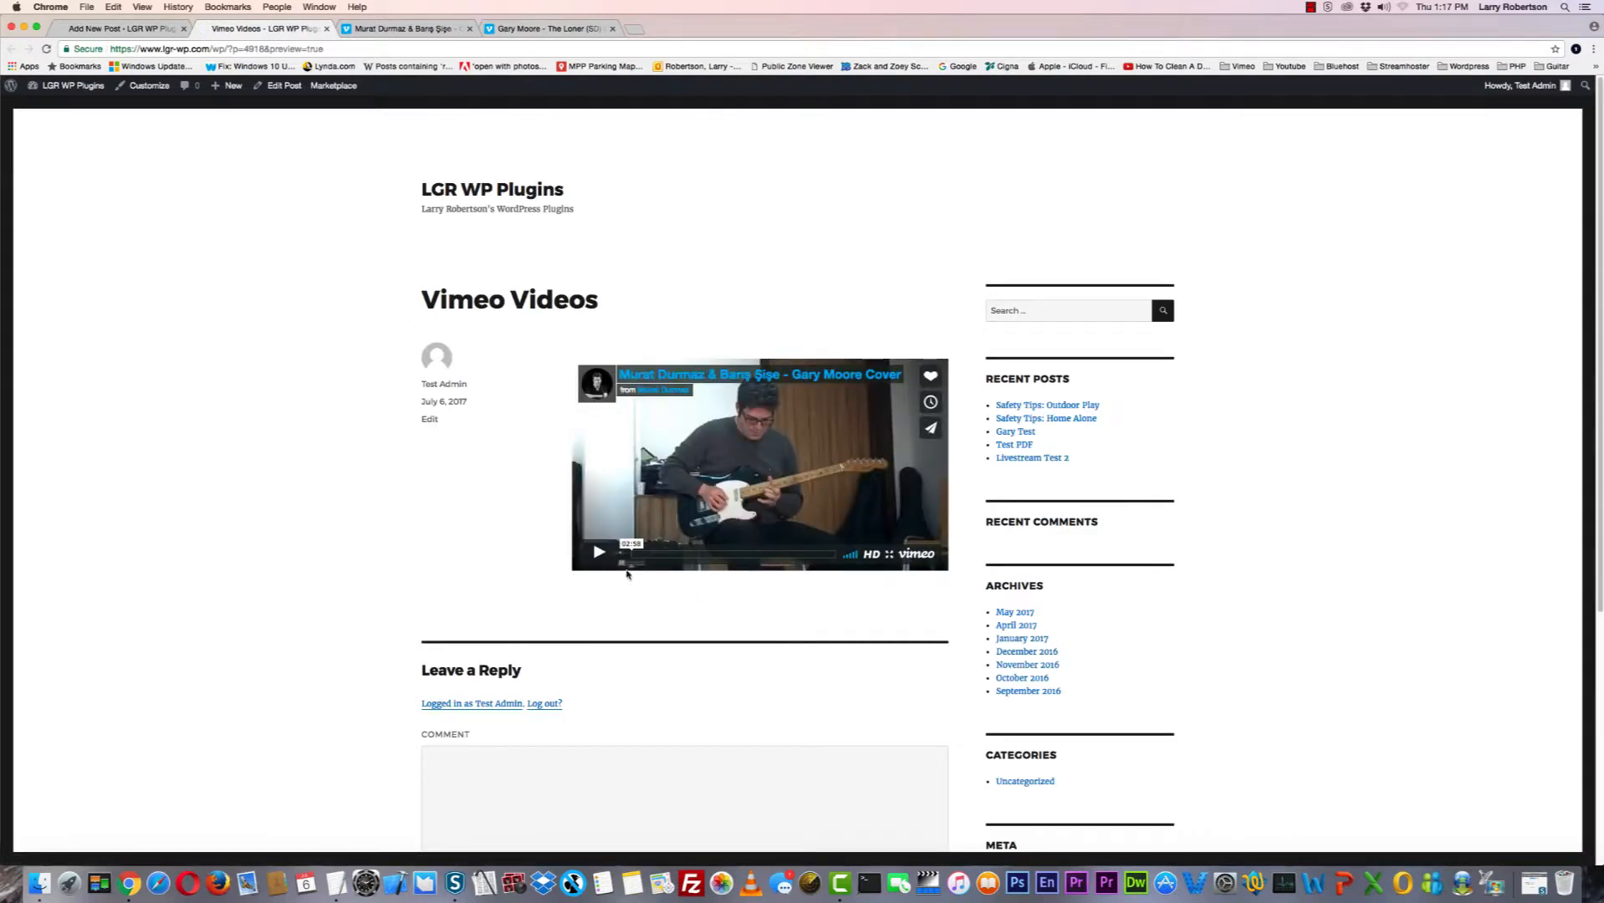
{"action": "left_click", "coordinate": [598, 554]}
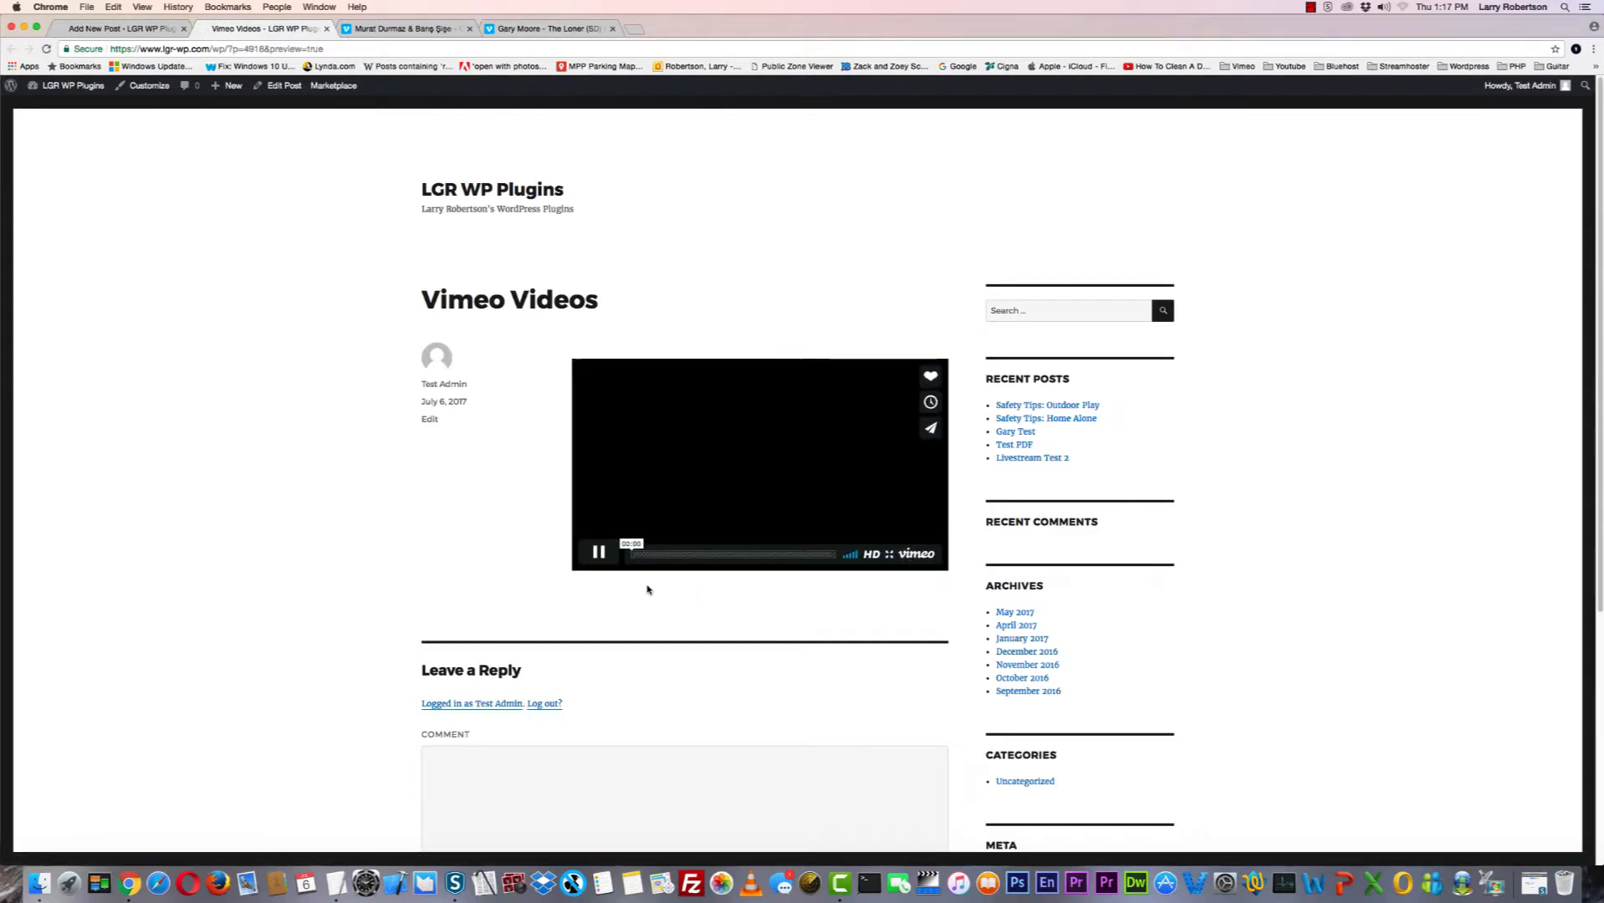
{"action": "left_click", "coordinate": [596, 560]}
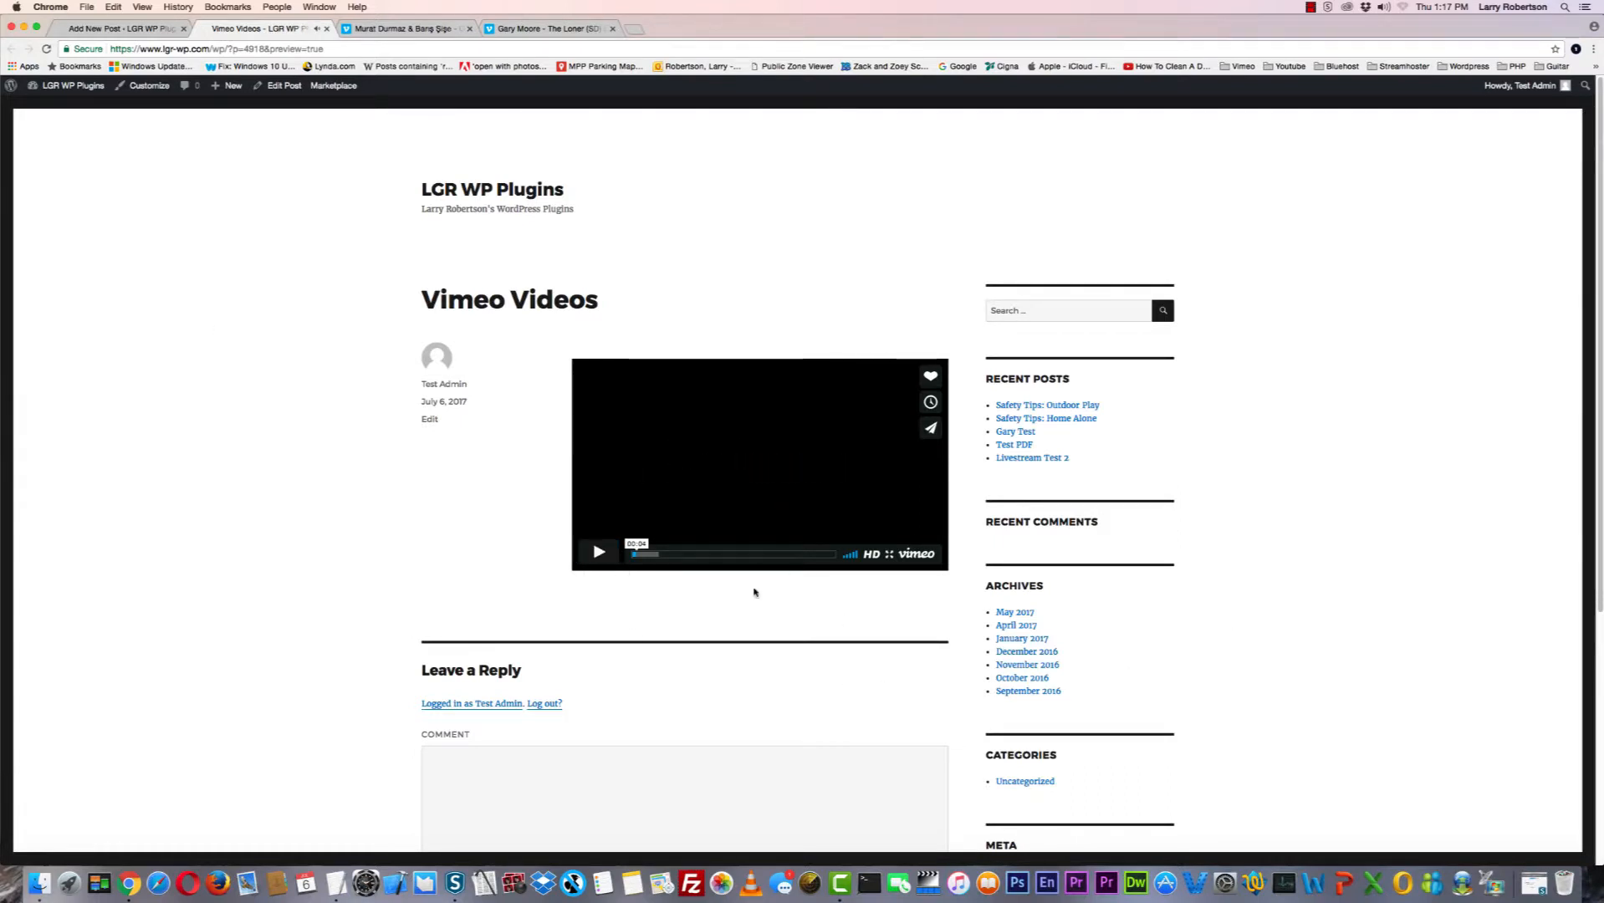
{"action": "left_click", "coordinate": [598, 552]}
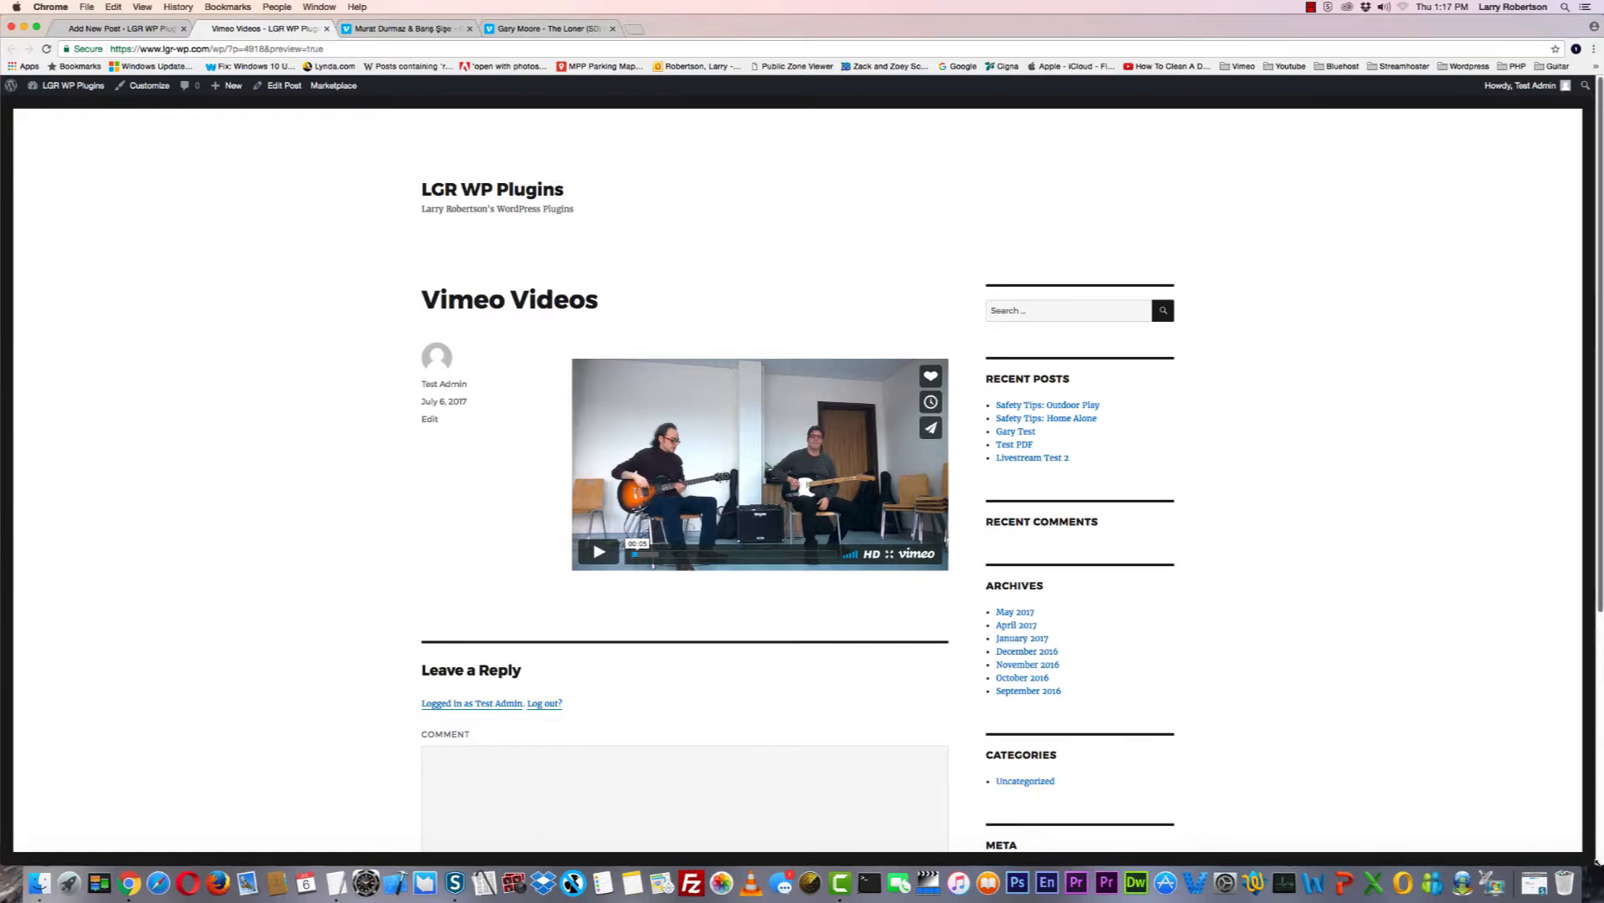
{"action": "left_click_drag", "start_coordinate": [1597, 862], "coordinate": [251, 742]}
{"action": "left_click_drag", "start_coordinate": [117, 742], "coordinate": [1602, 861]}
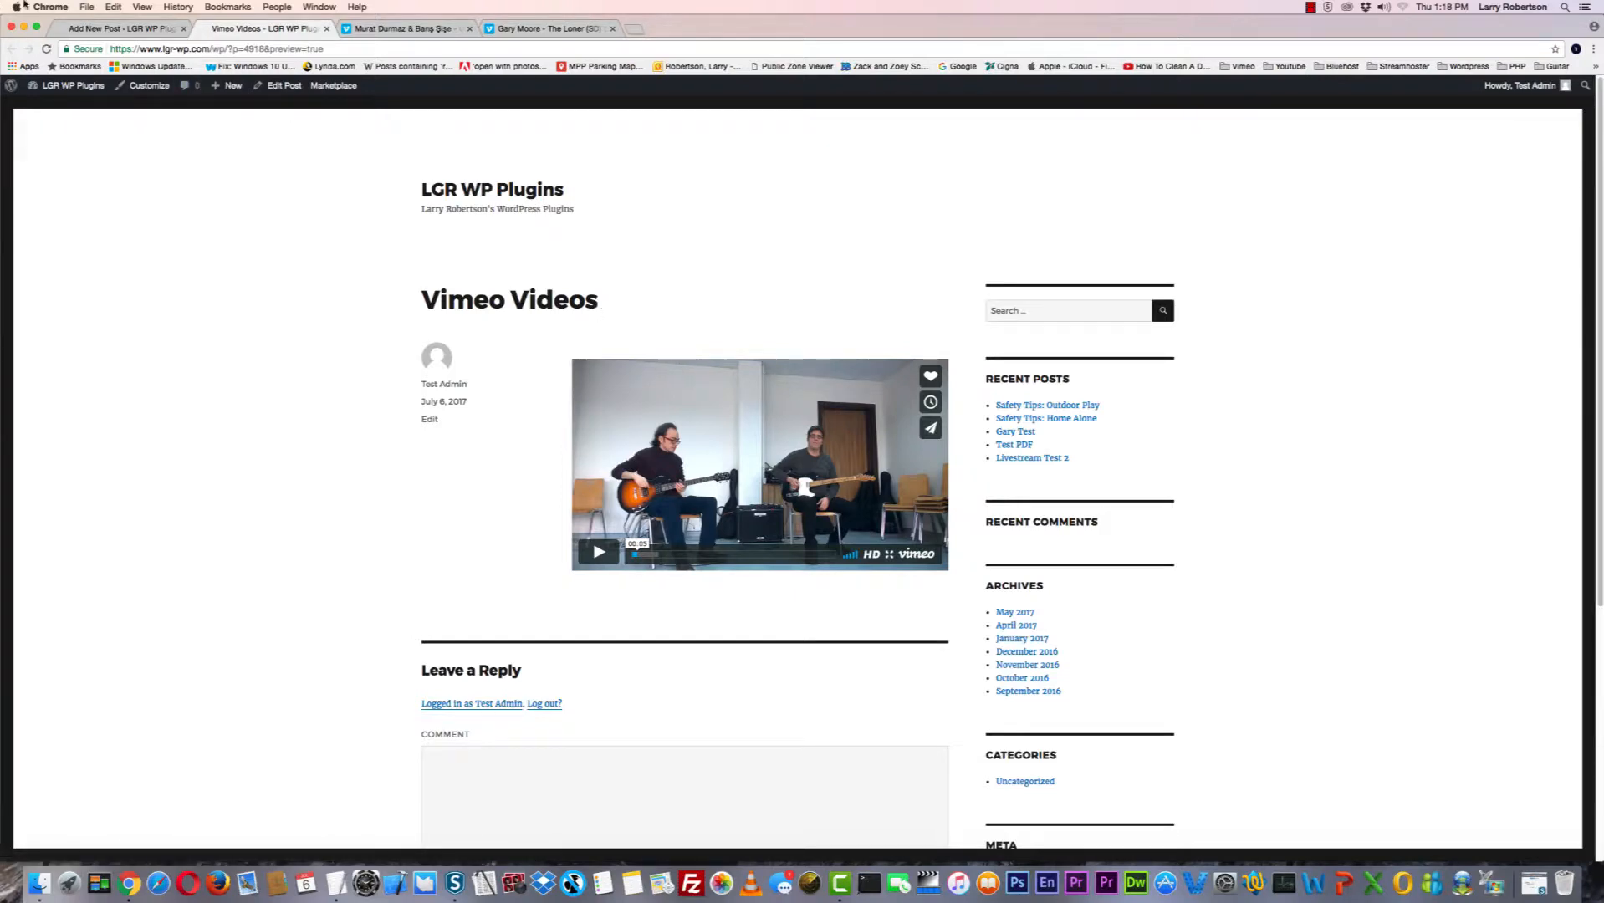
Close the post preview and delete the Vimeo shortcode from the post body.
{"action": "left_click", "coordinate": [325, 28]}
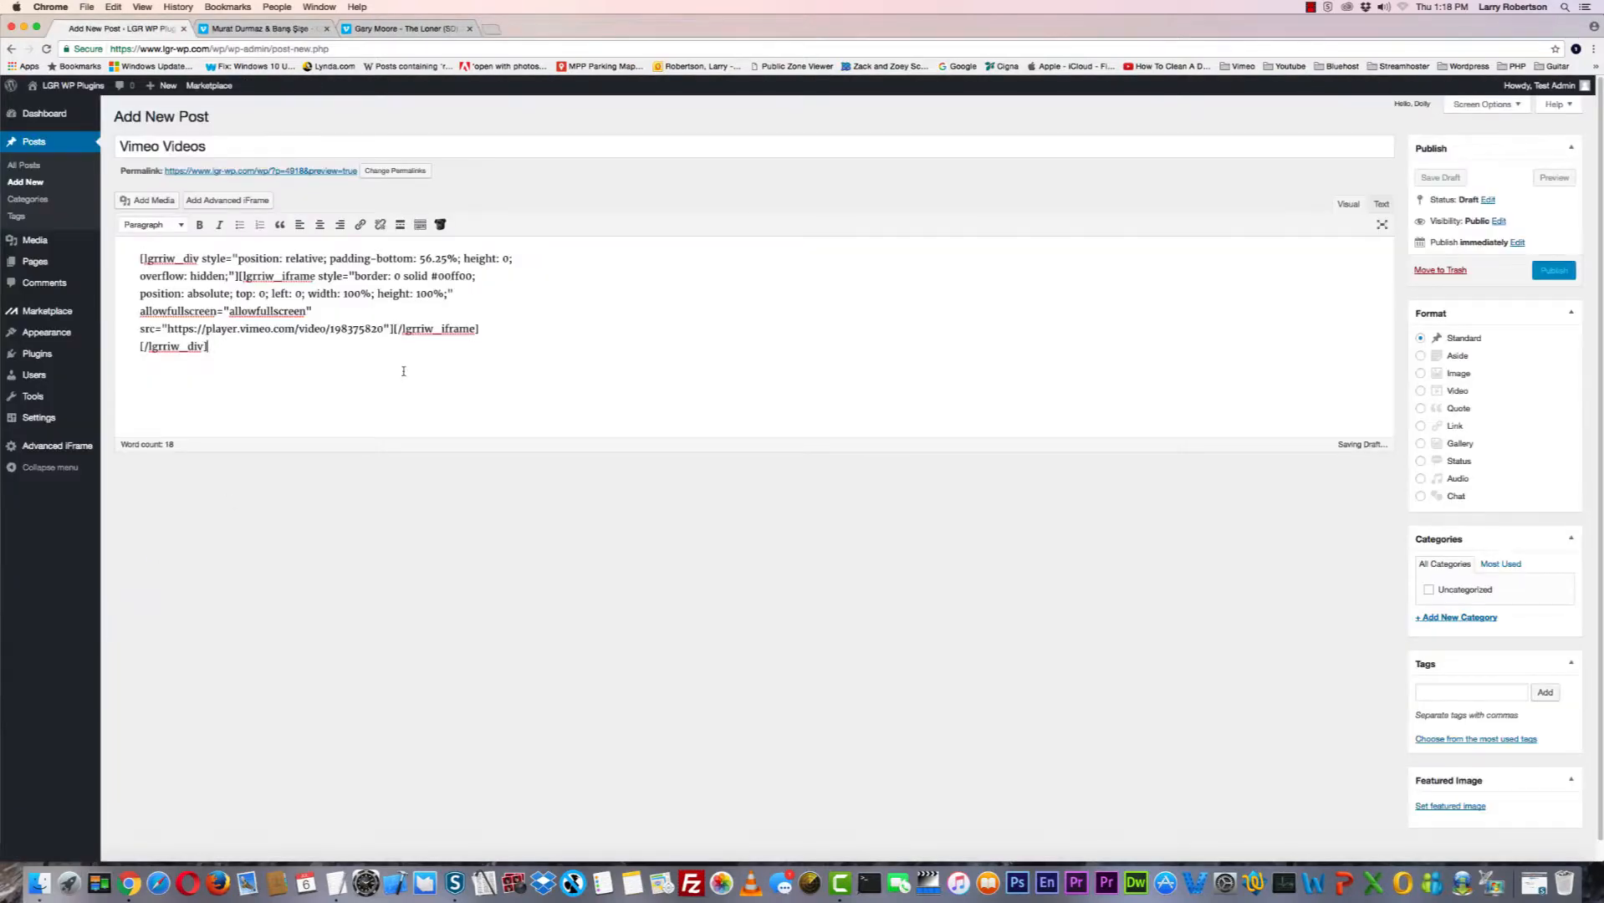
{"action": "left_click_drag", "start_coordinate": [209, 350], "coordinate": [108, 242]}
{"action": "key", "text": "BackSpace"}
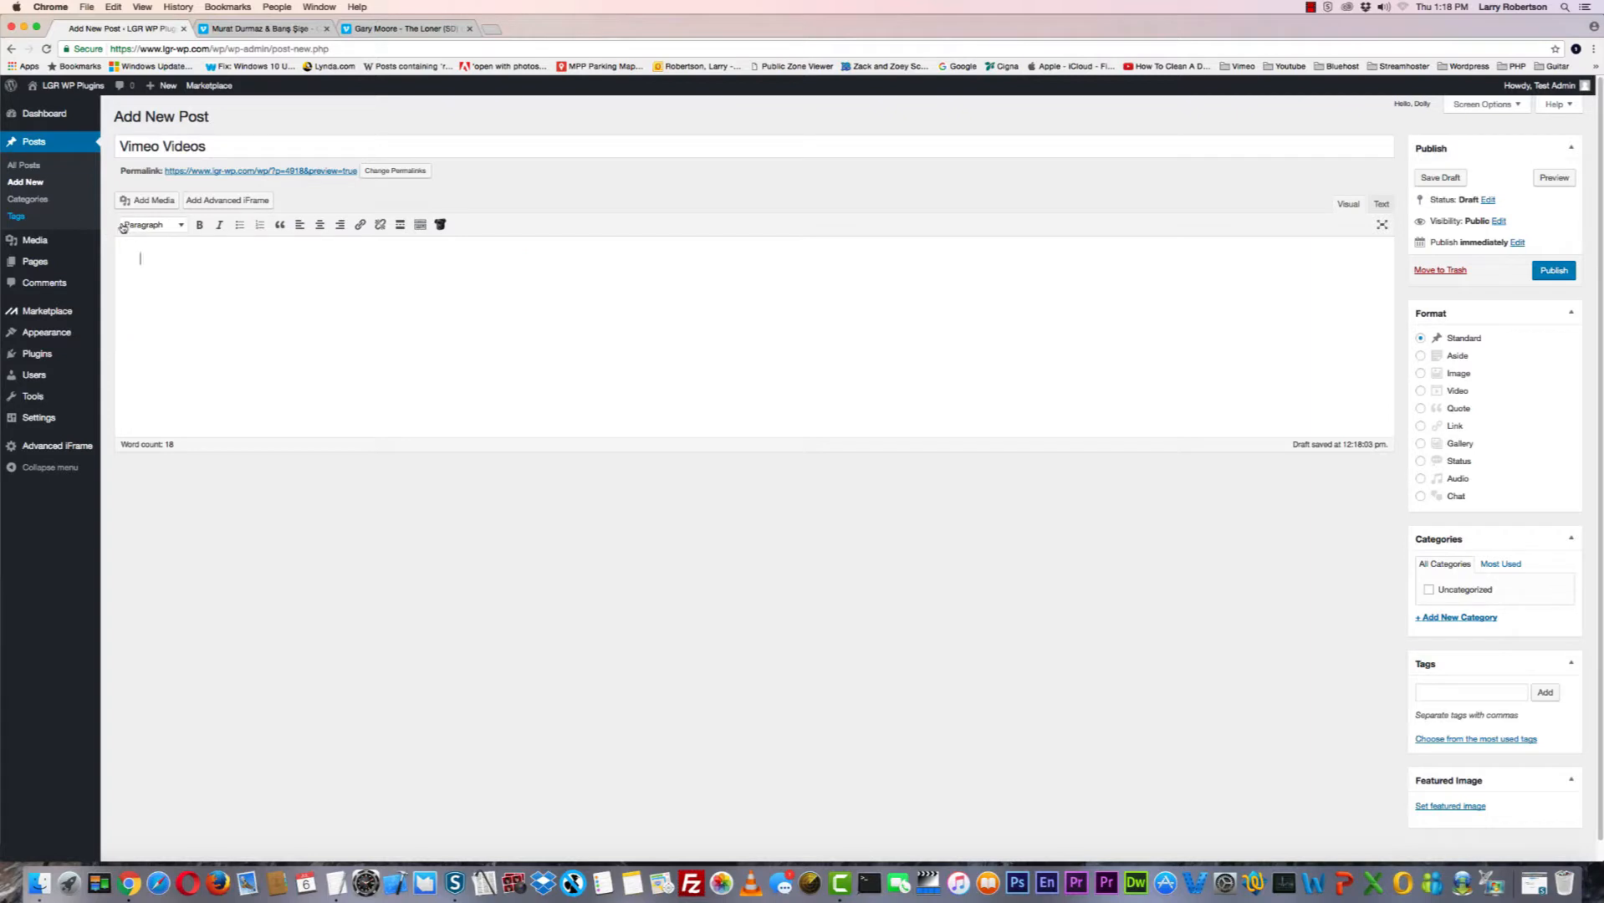
Insert a Vimeo shortcode into the post using the saved video ID 198375820 from the text document and the default options.
{"action": "left_click", "coordinate": [433, 235]}
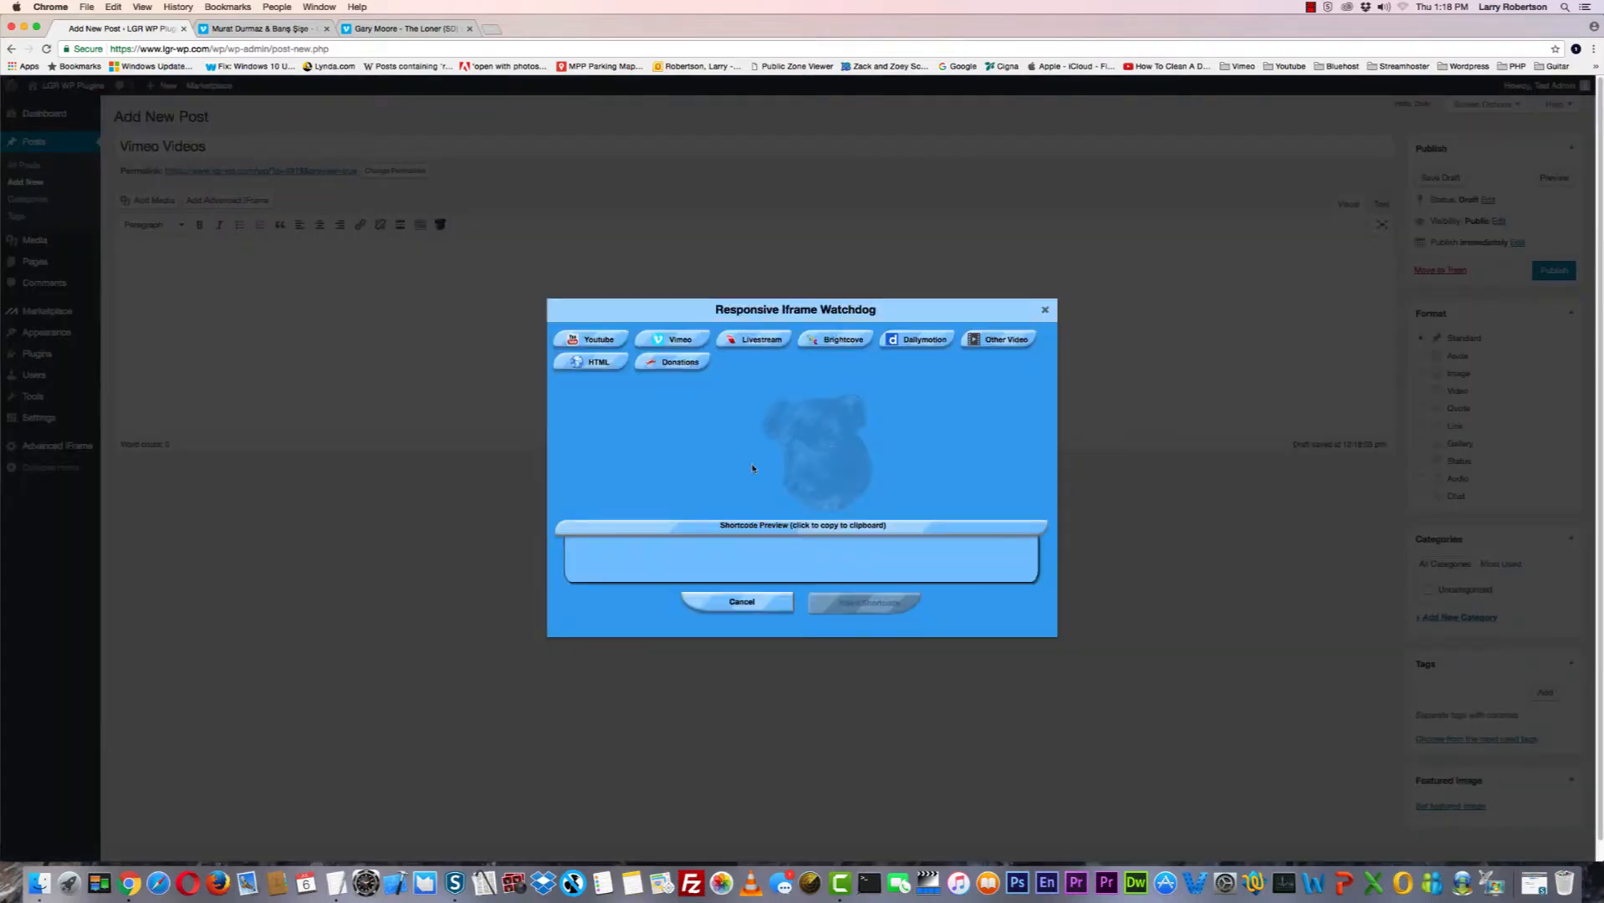
{"action": "left_click", "coordinate": [667, 348]}
{"action": "key", "text": "super+Tab"}
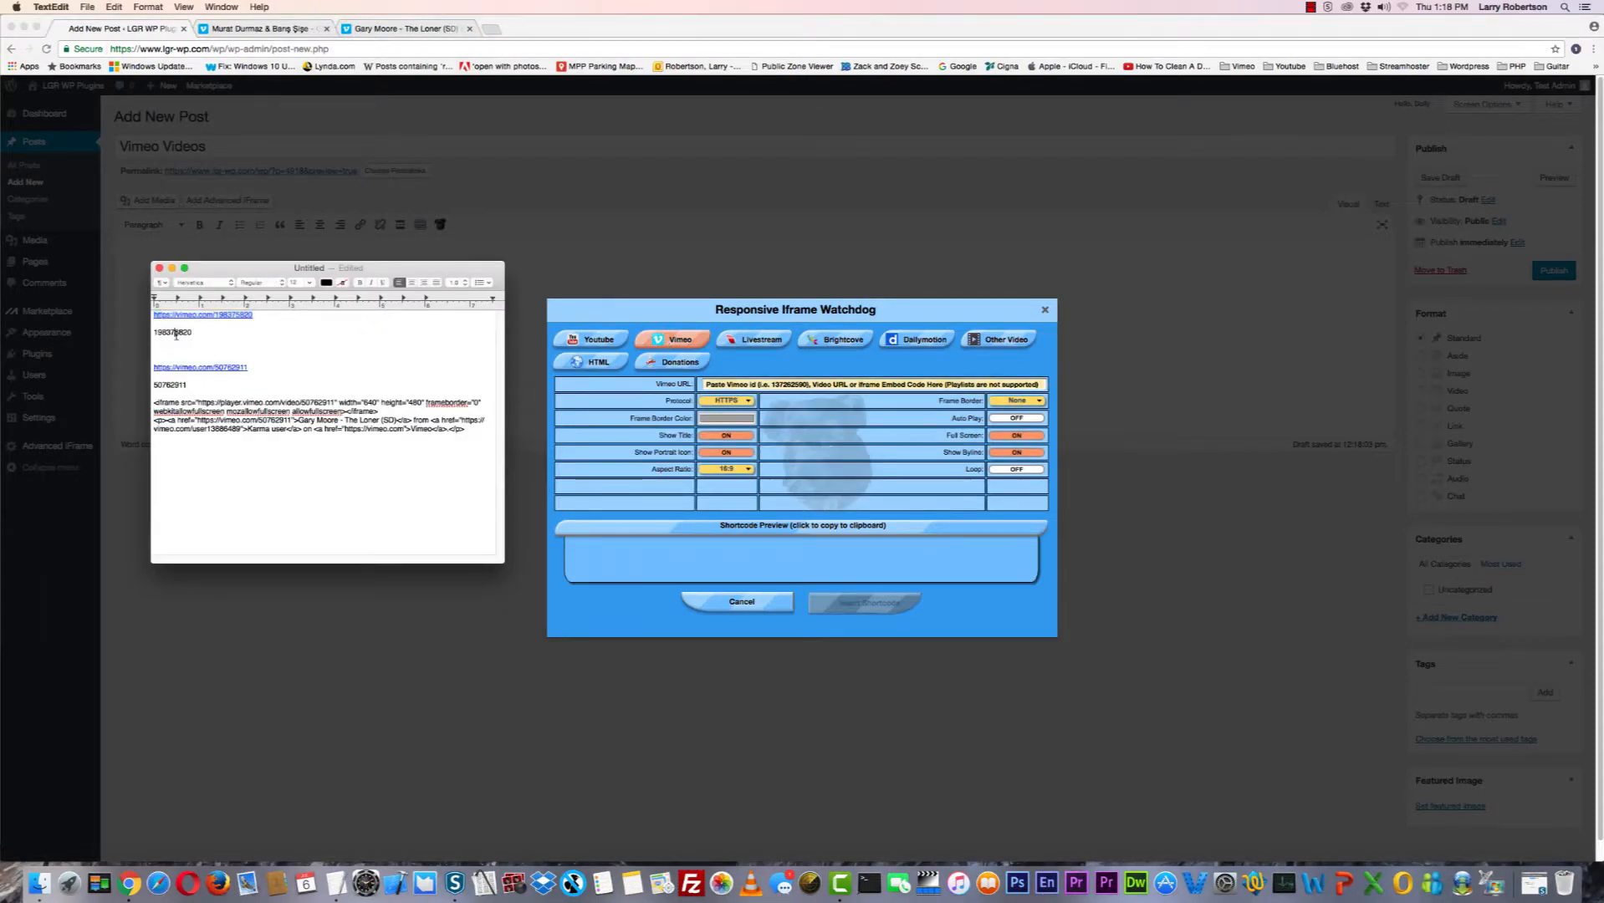
{"action": "double_click", "coordinate": [175, 333]}
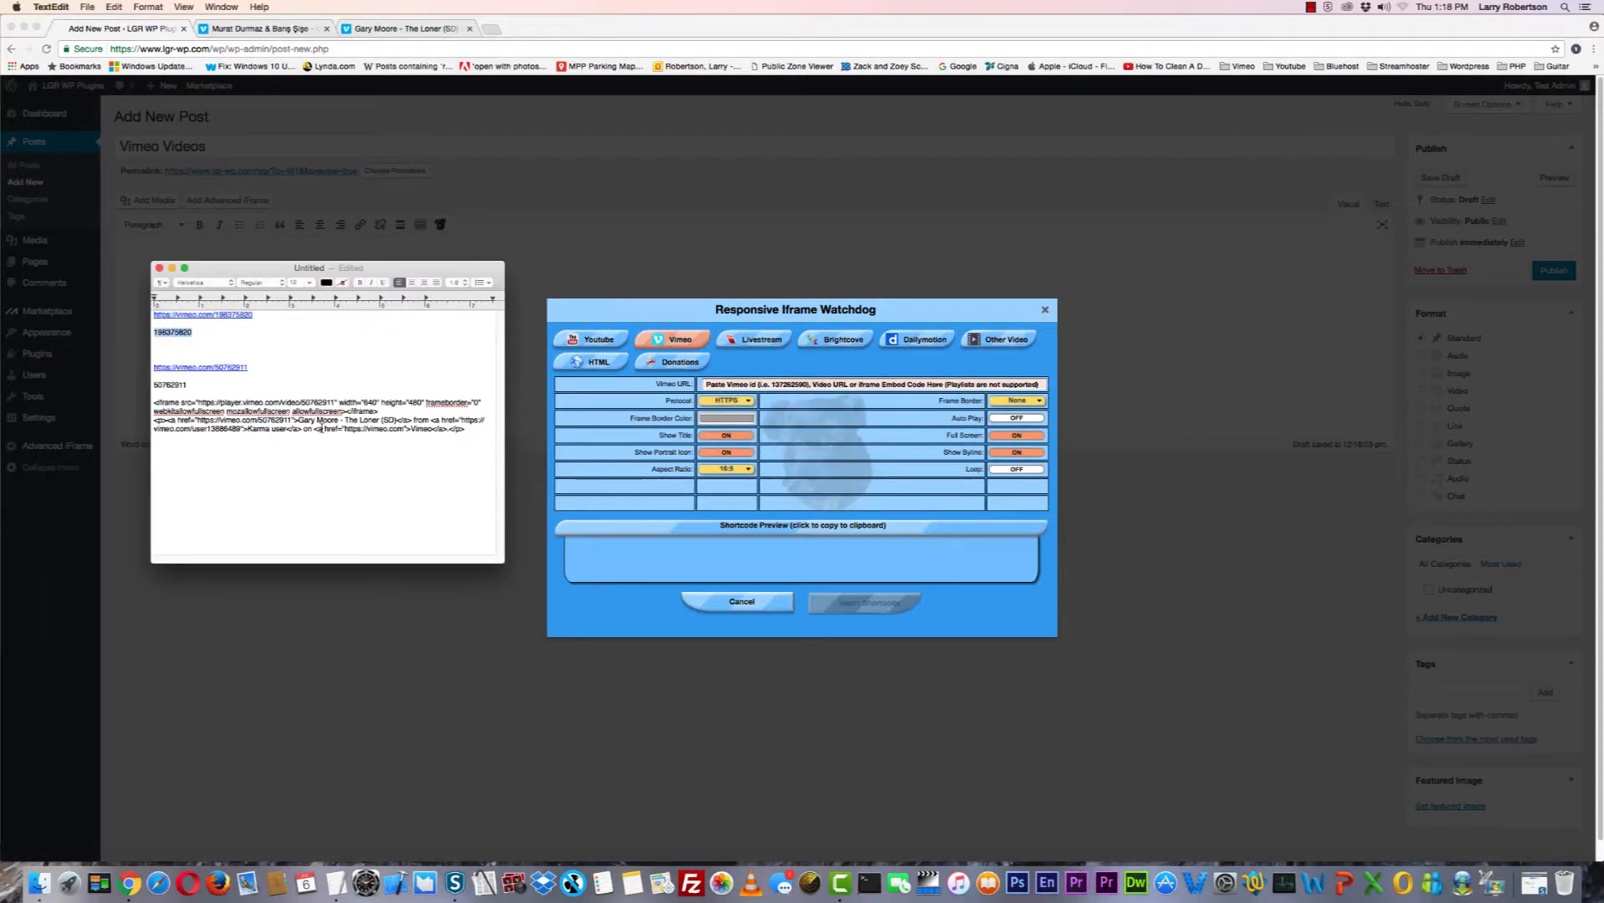
{"action": "left_click", "coordinate": [715, 386]}
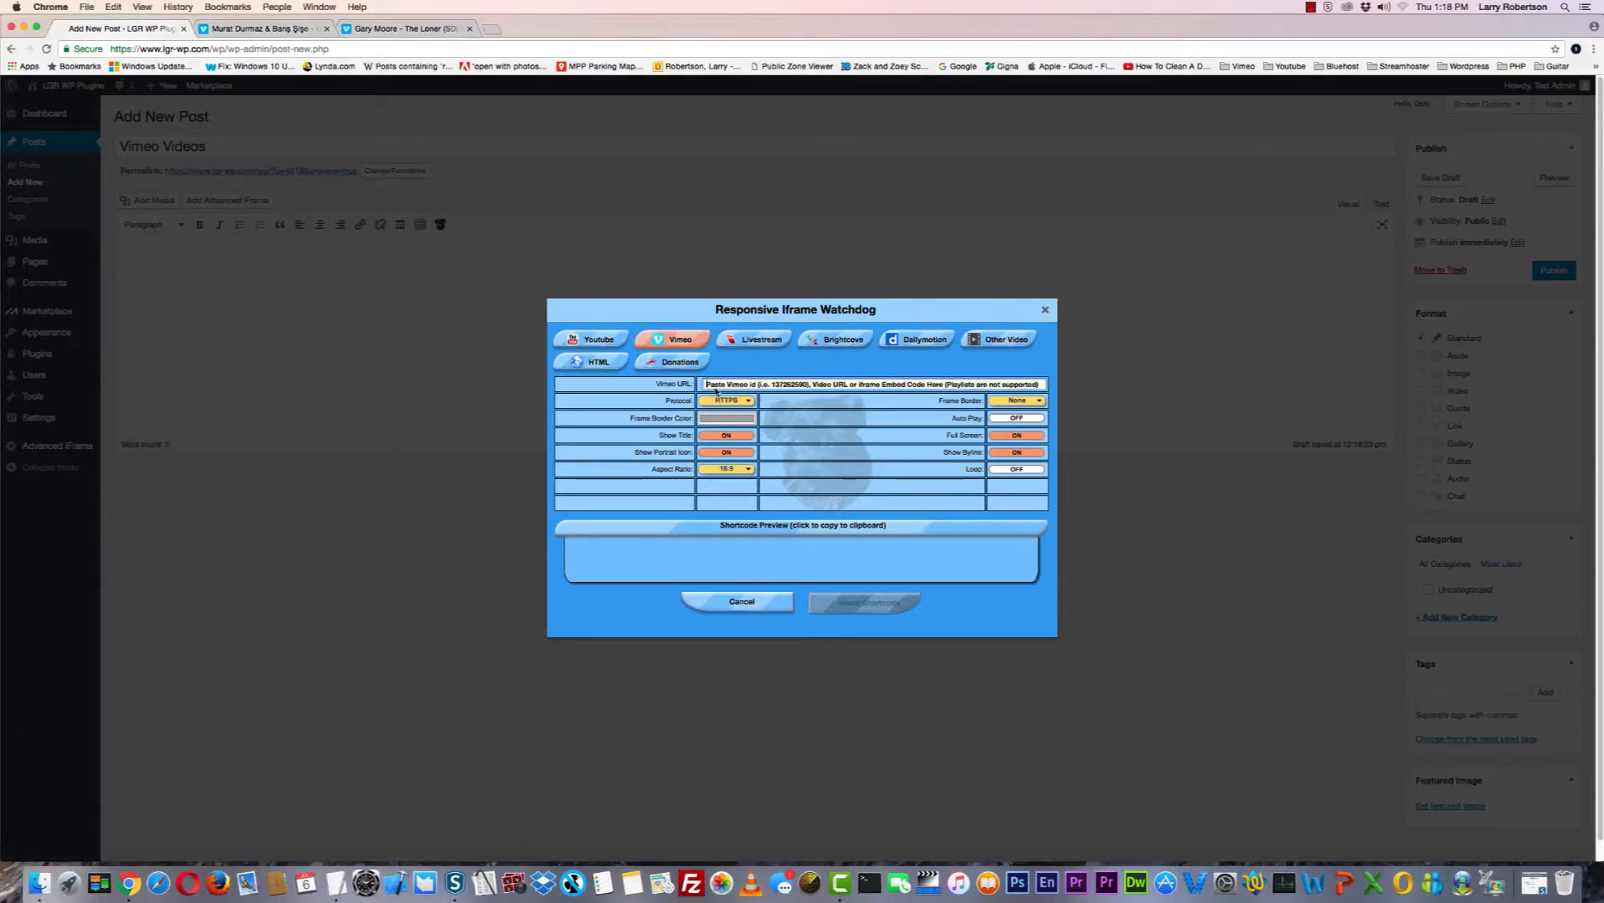
{"action": "key", "text": "super+v"}
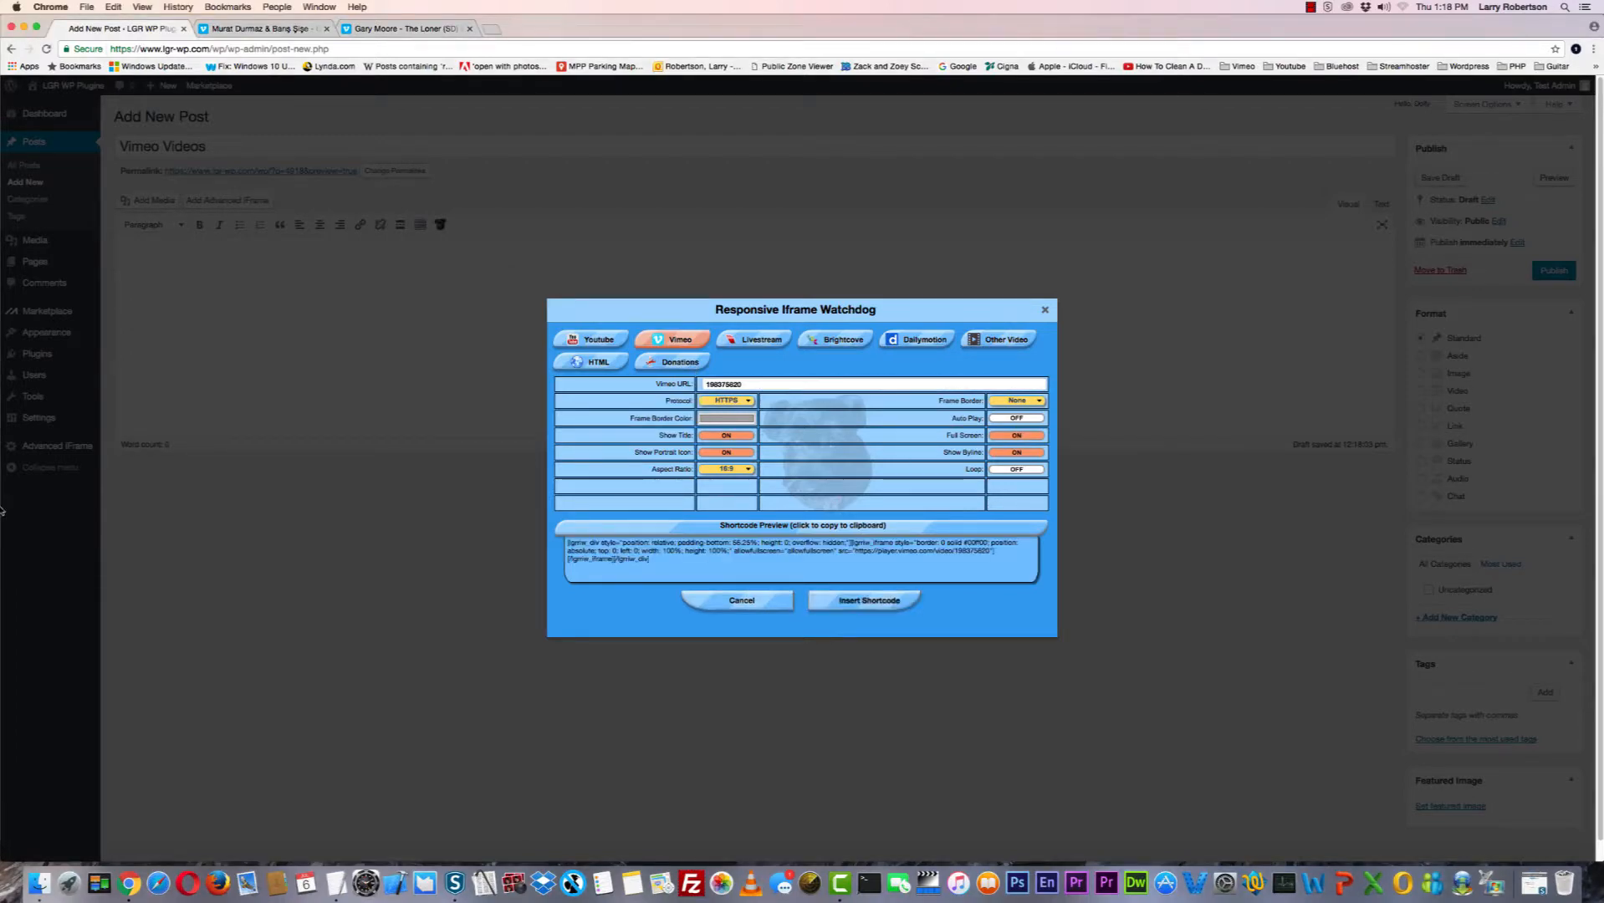
{"action": "left_click", "coordinate": [869, 600]}
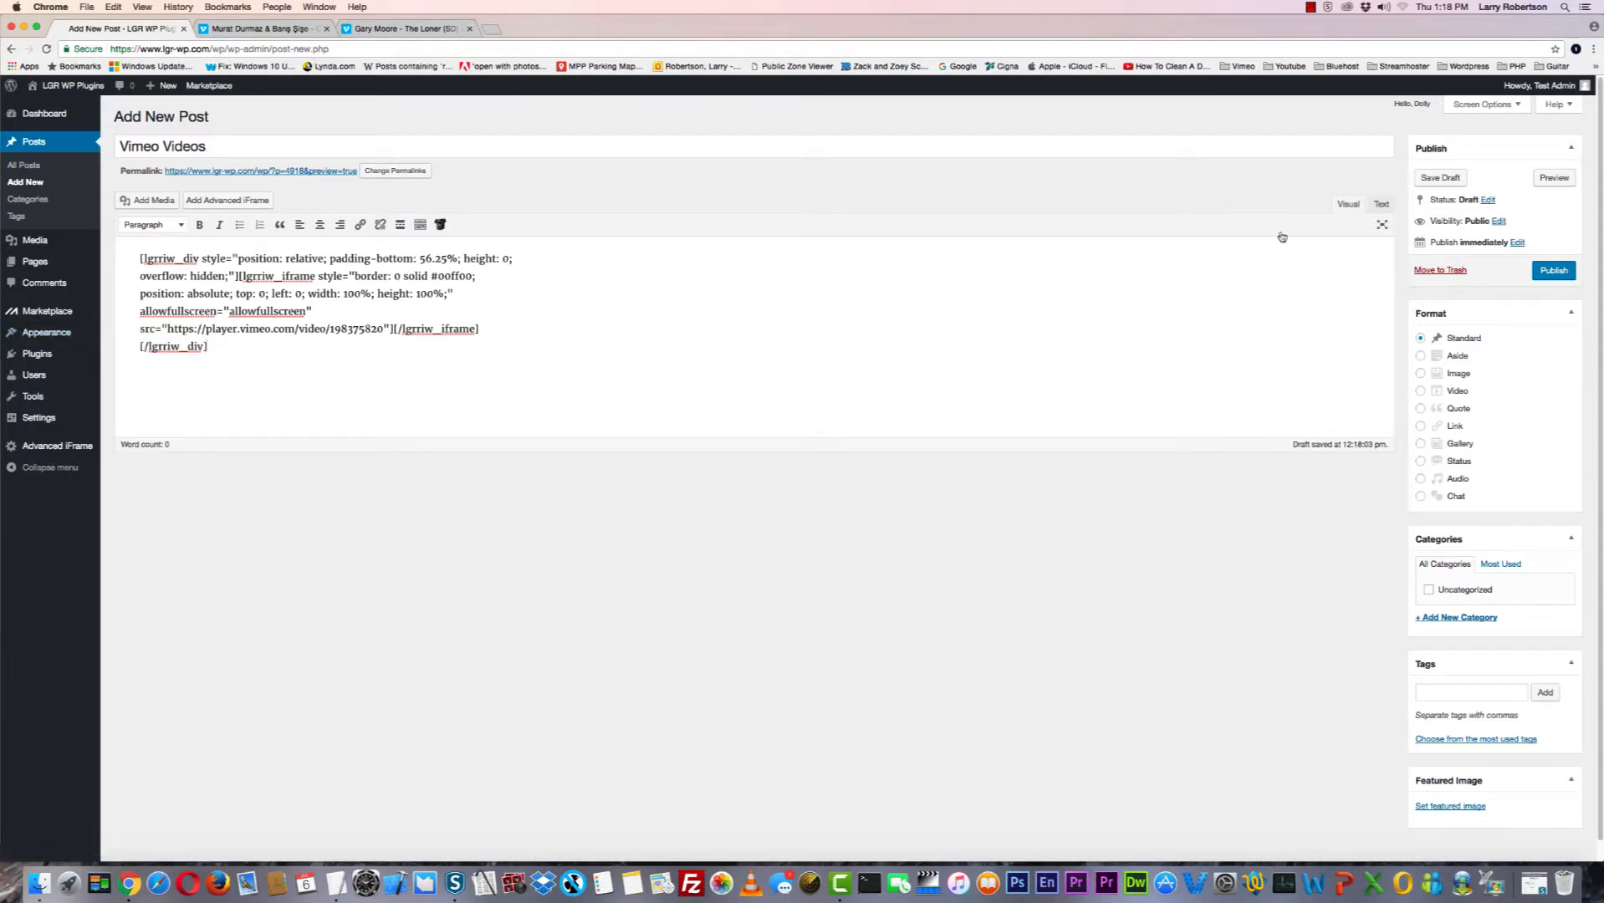
Preview the post with the browser window made smaller to check the embedded video, and close the preview.
{"action": "left_click", "coordinate": [1554, 177]}
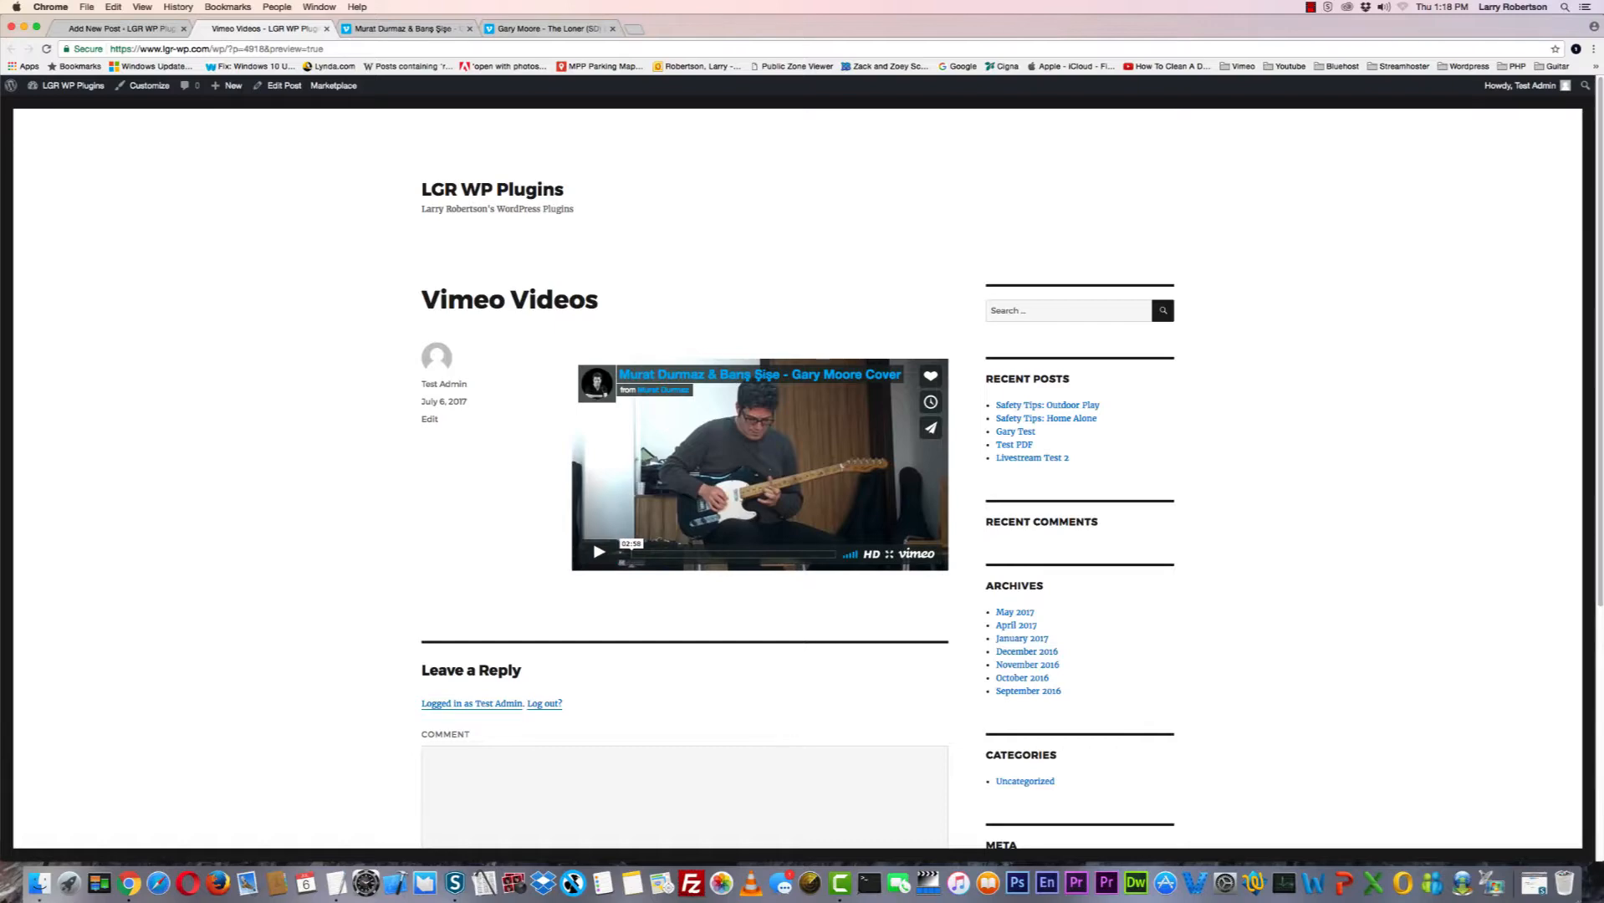
{"action": "left_click_drag", "start_coordinate": [1580, 855], "coordinate": [1581, 710]}
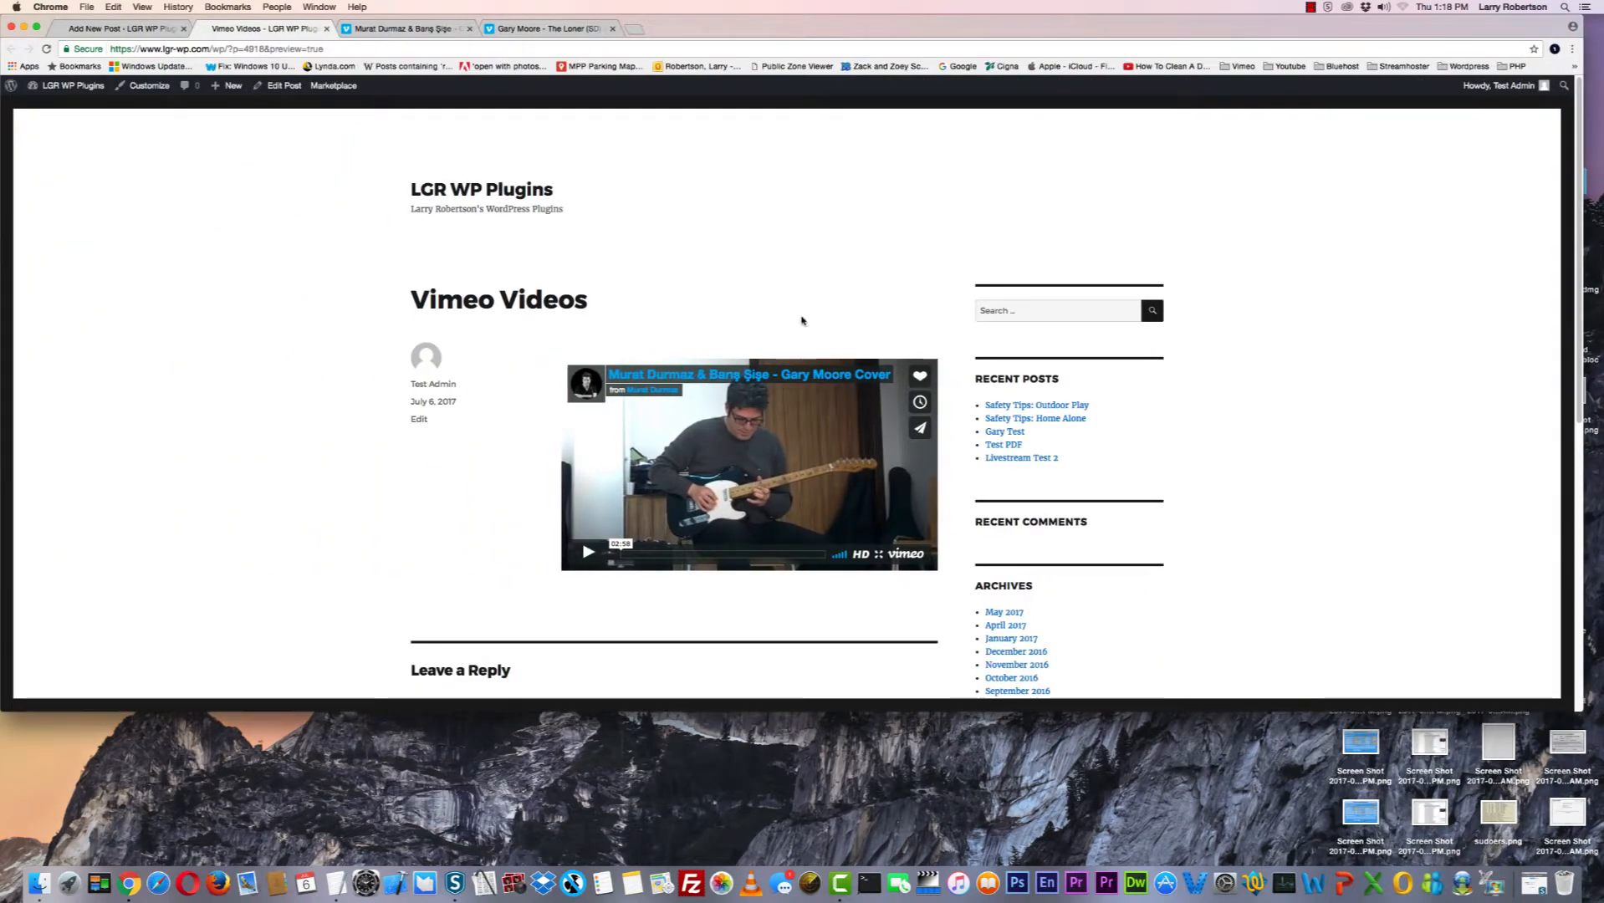
{"action": "left_click", "coordinate": [326, 30]}
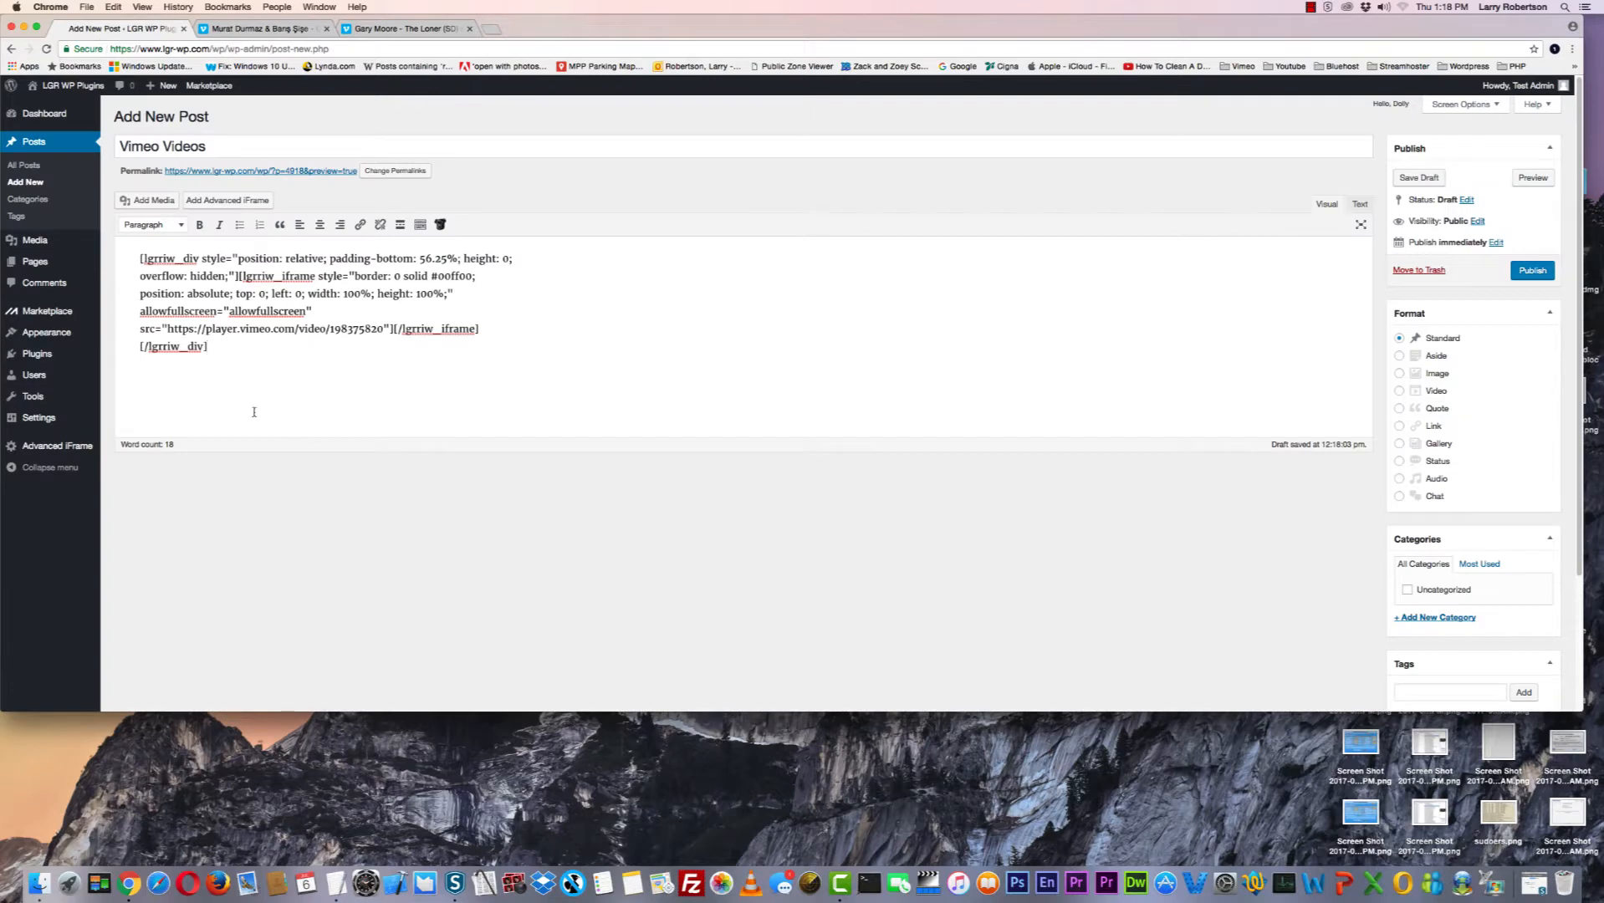
Replace the post's shortcode with a default Vimeo shortcode built from the saved iframe embed code of "Gary Moore - The Loner (SD)".
{"action": "left_click_drag", "start_coordinate": [209, 352], "coordinate": [76, 247]}
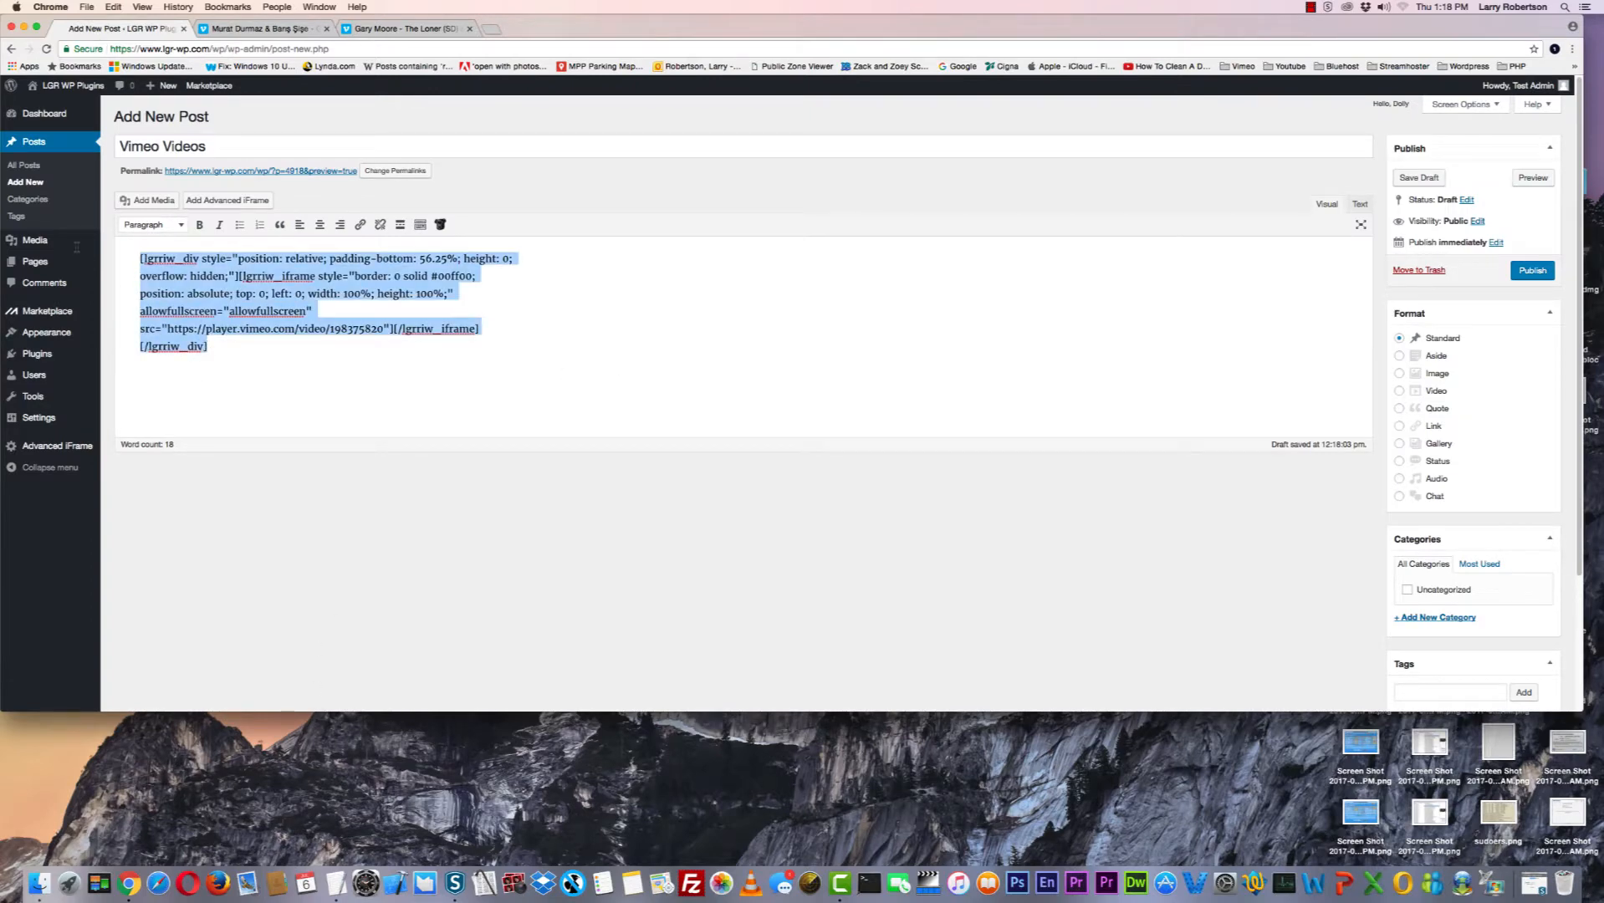
{"action": "key", "text": "BackSpace"}
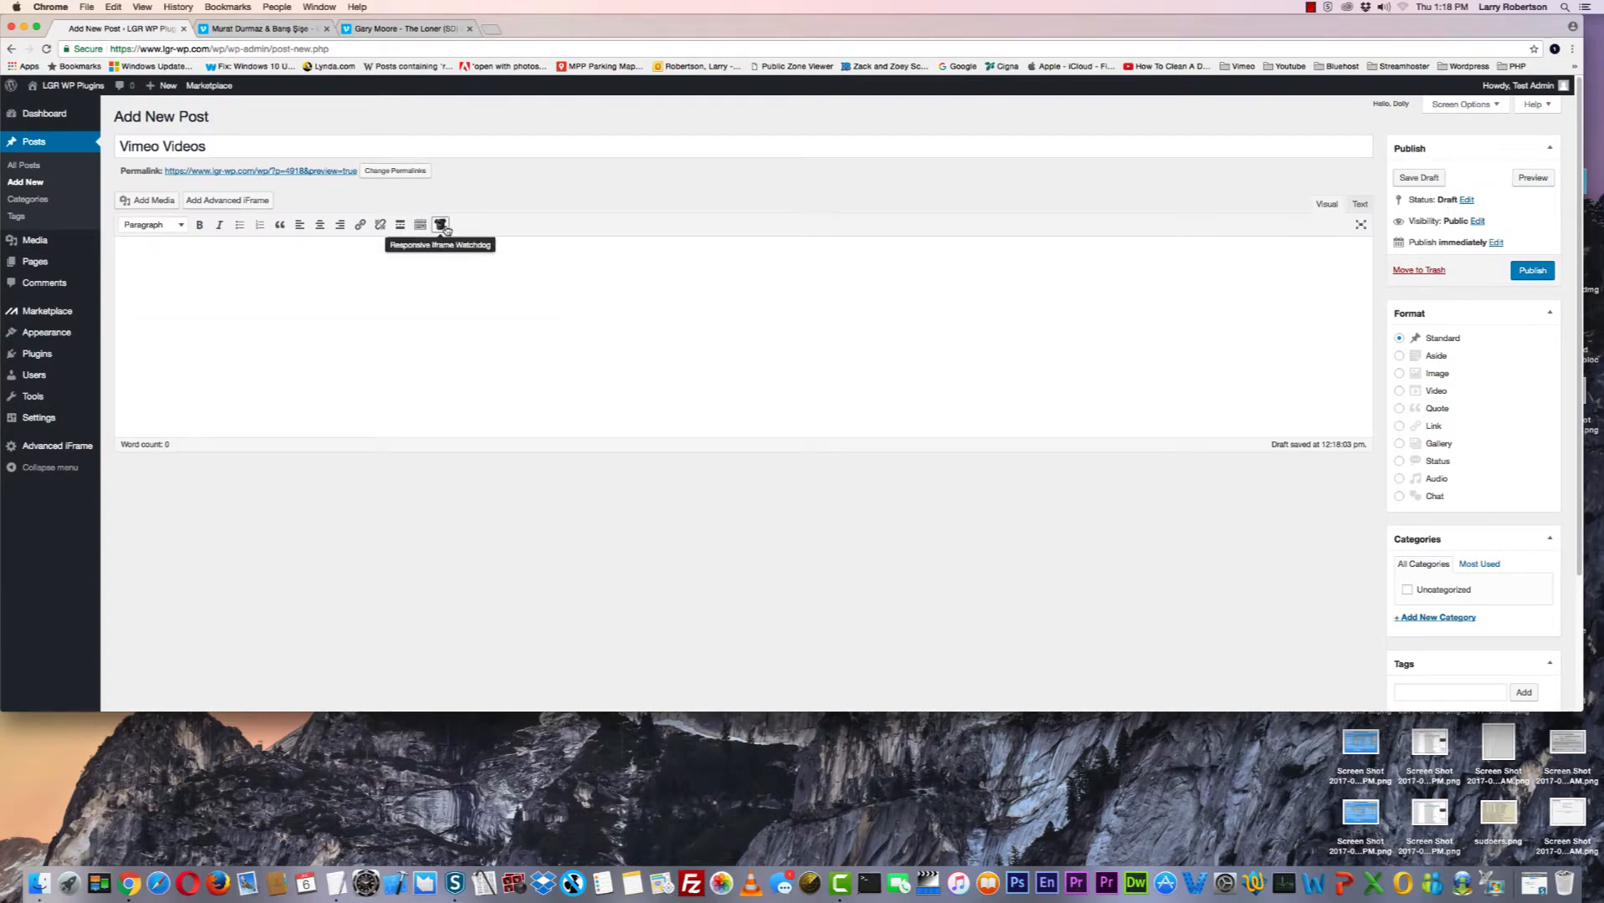
{"action": "left_click", "coordinate": [443, 226]}
{"action": "left_click", "coordinate": [661, 264]}
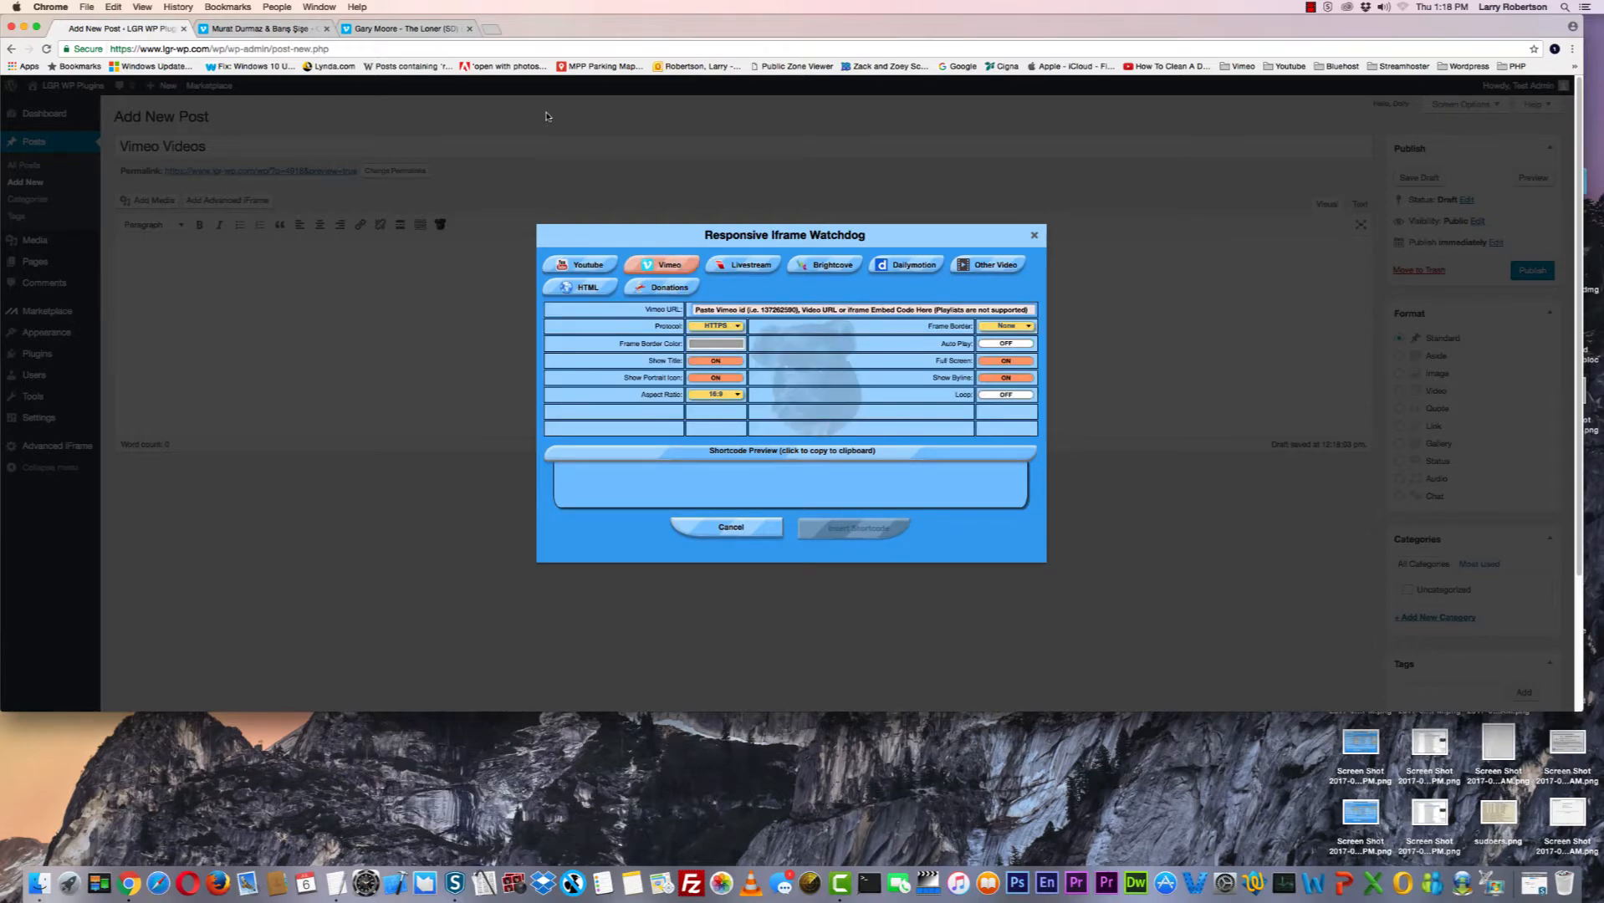
{"action": "key", "text": "super+Tab"}
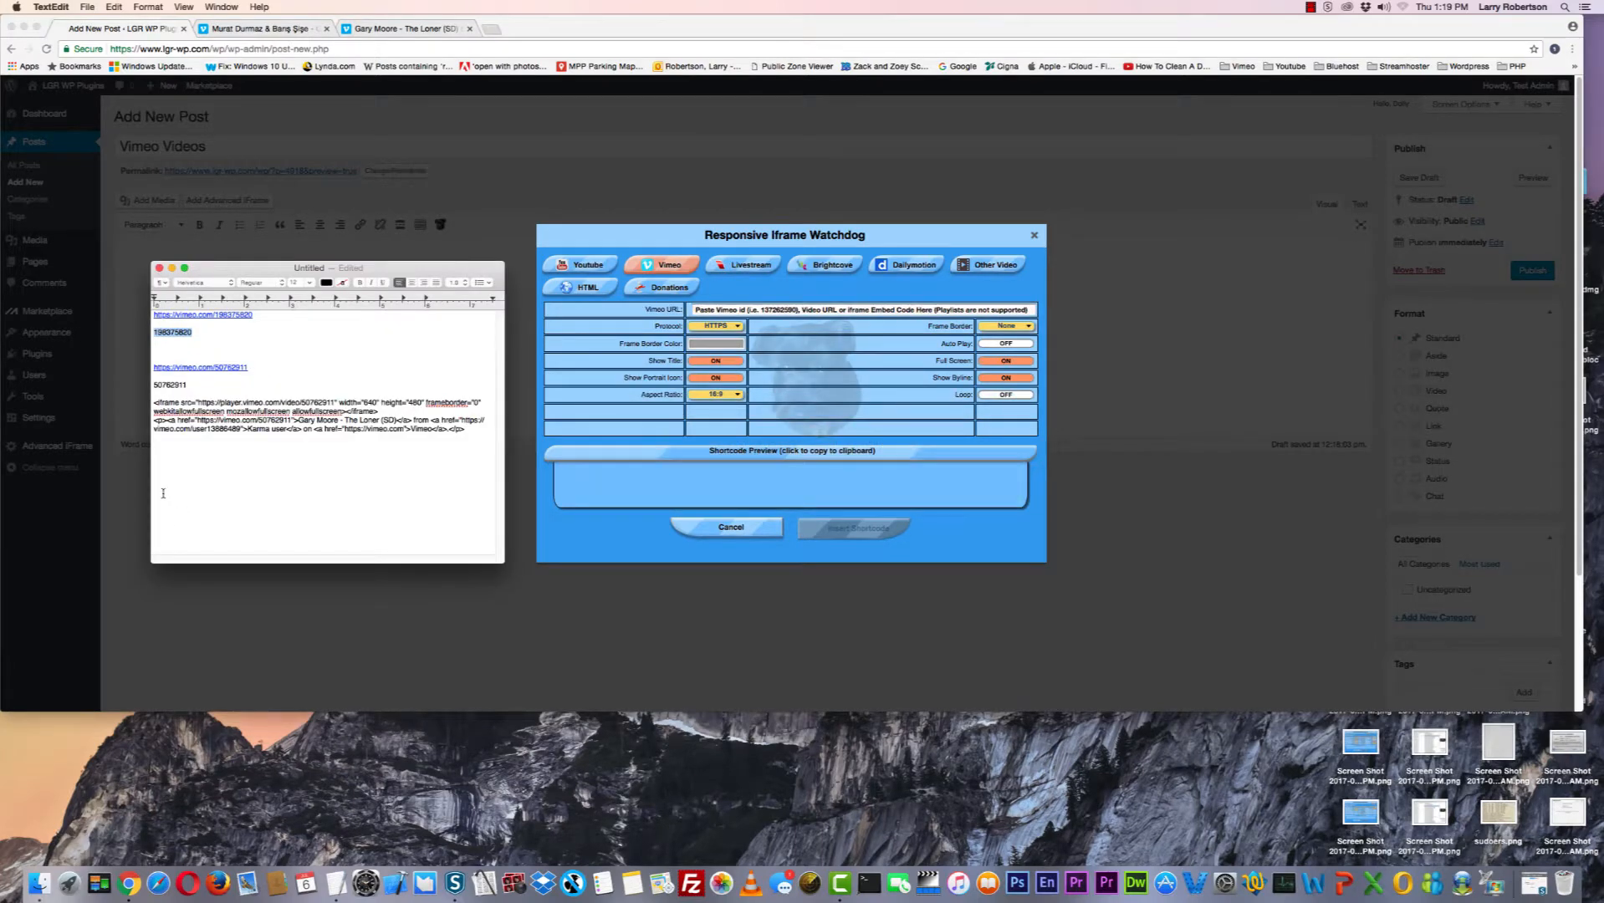
{"action": "left_click", "coordinate": [251, 367]}
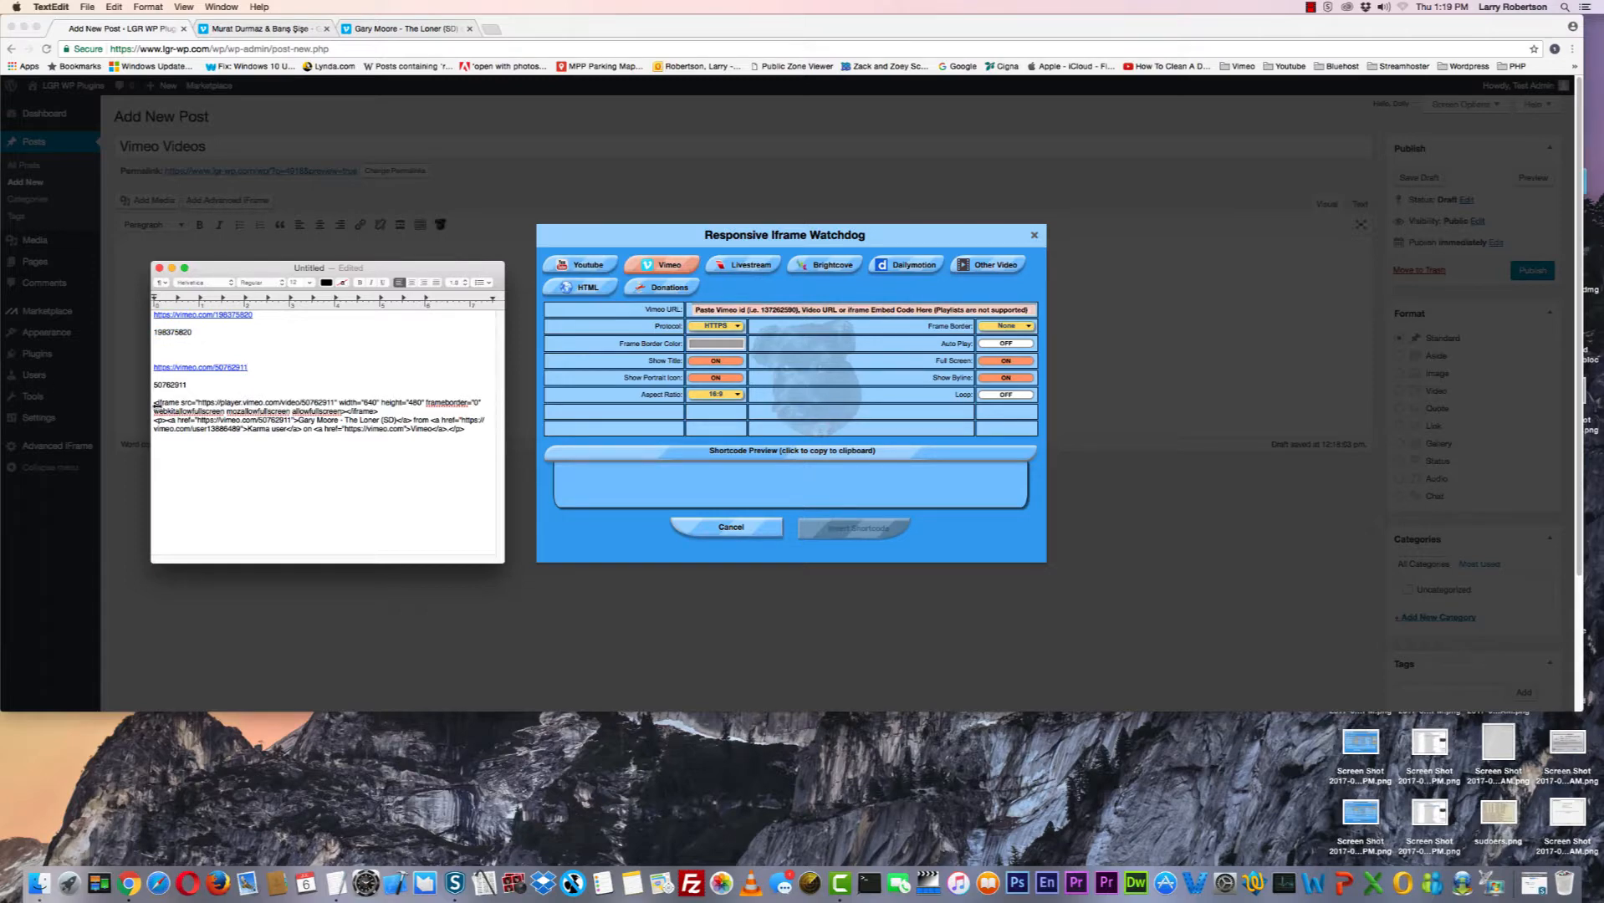
{"action": "left_click_drag", "start_coordinate": [155, 402], "coordinate": [481, 448]}
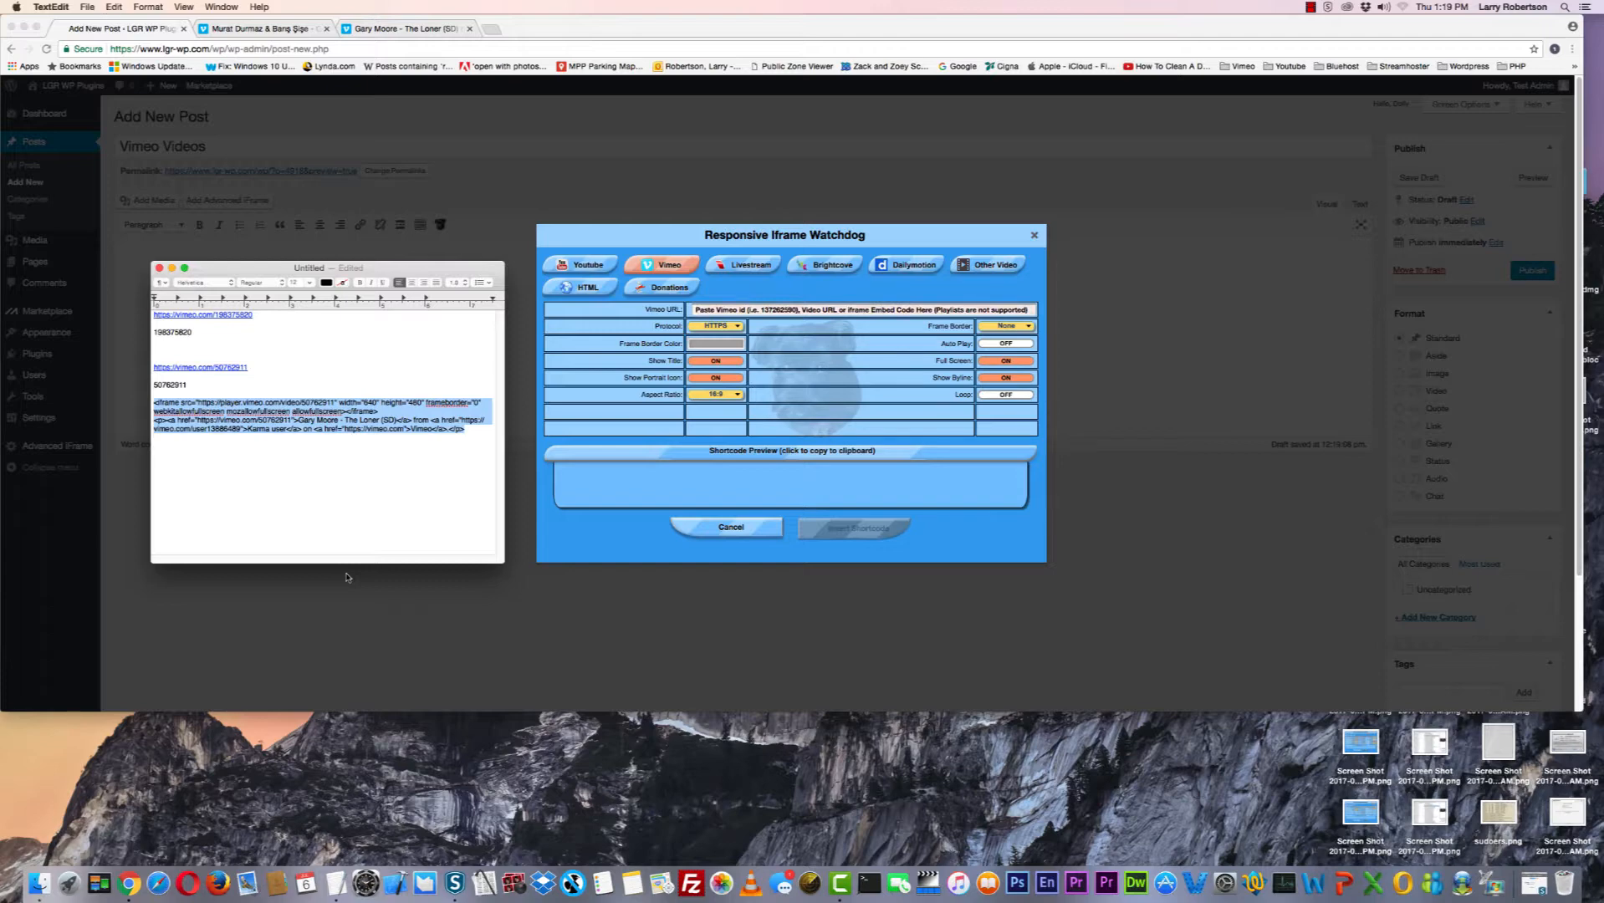
{"action": "left_click", "coordinate": [645, 240]}
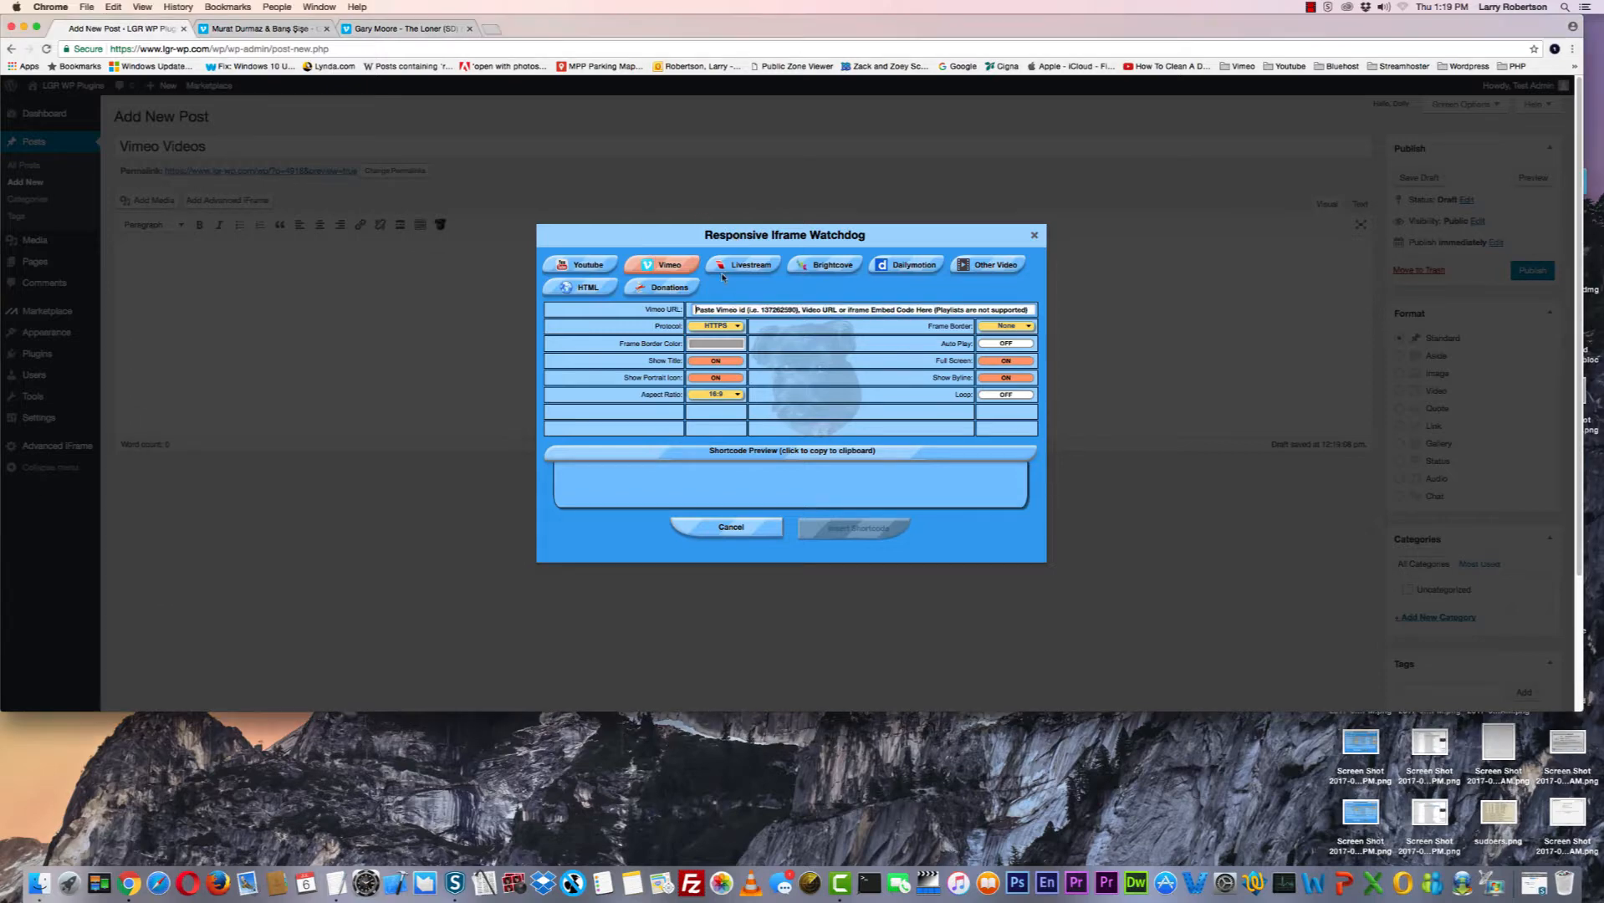
{"action": "type", "text": "https://player.vimeo.com/video/50762911"}
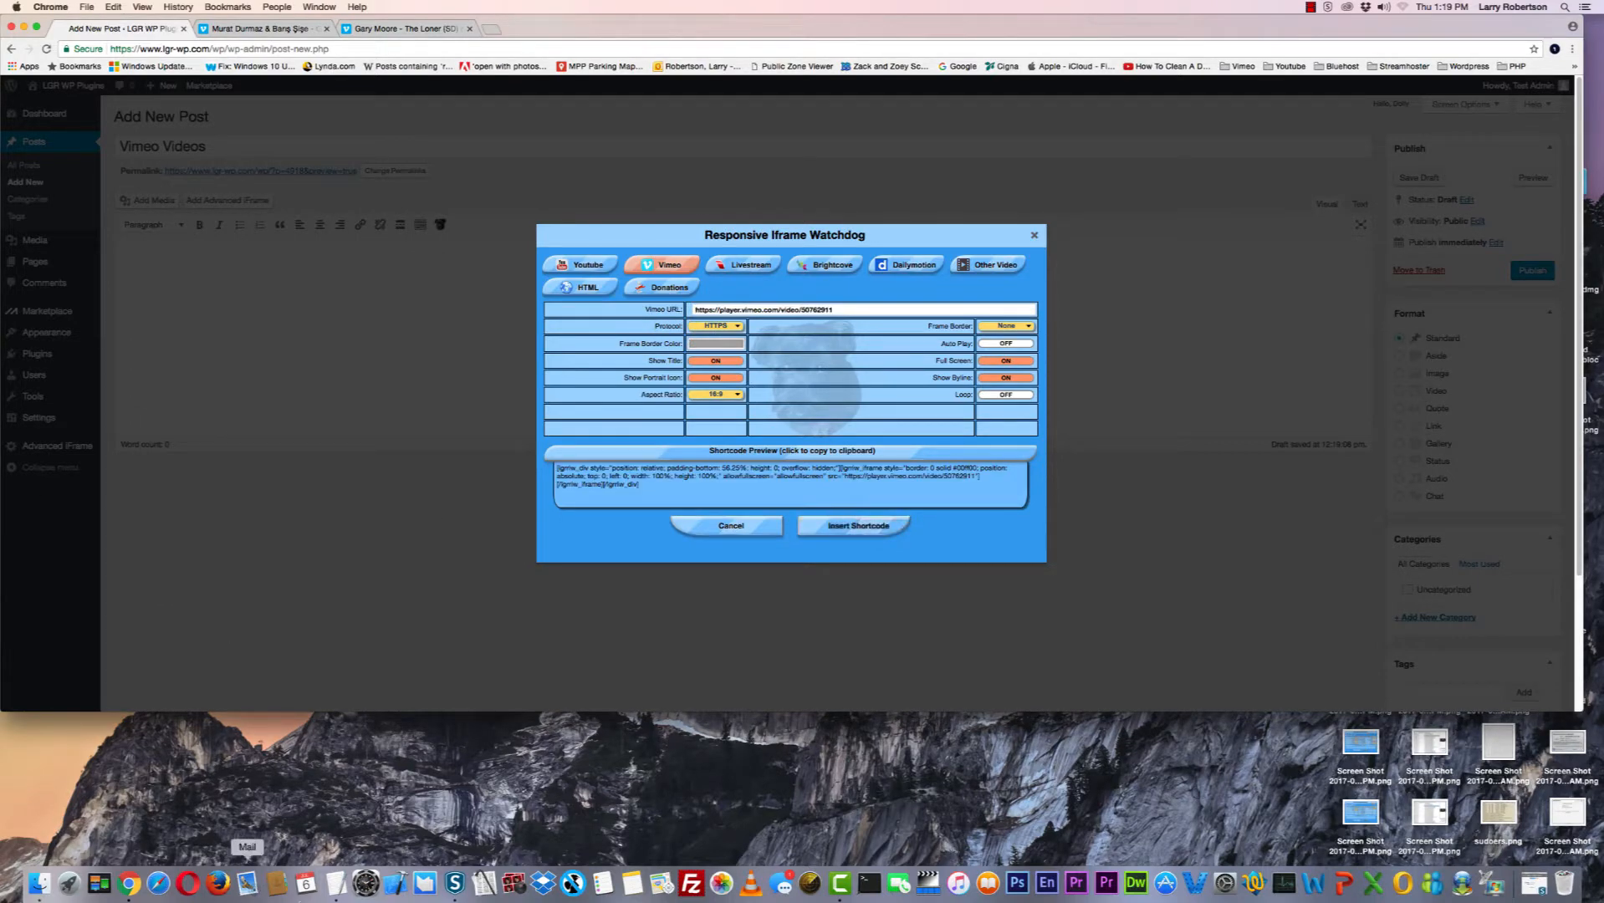
{"action": "left_click", "coordinate": [832, 536]}
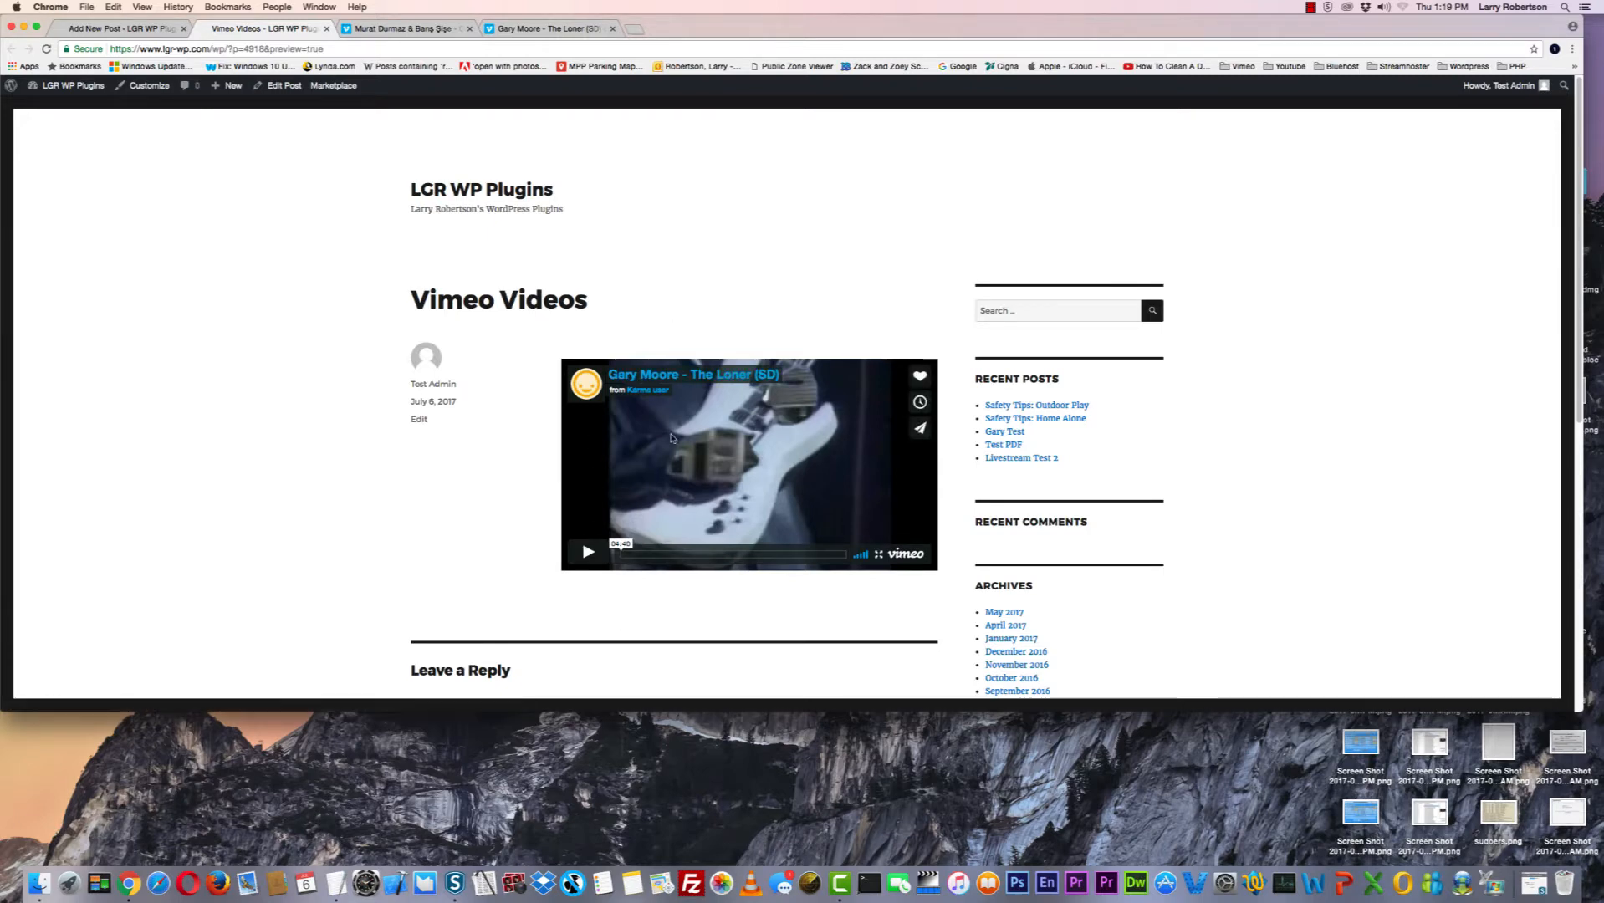
Delete the shortcode from the post body and start a new Vimeo shortcode in Responsive Iframe Watchdog.
{"action": "left_click", "coordinate": [327, 28]}
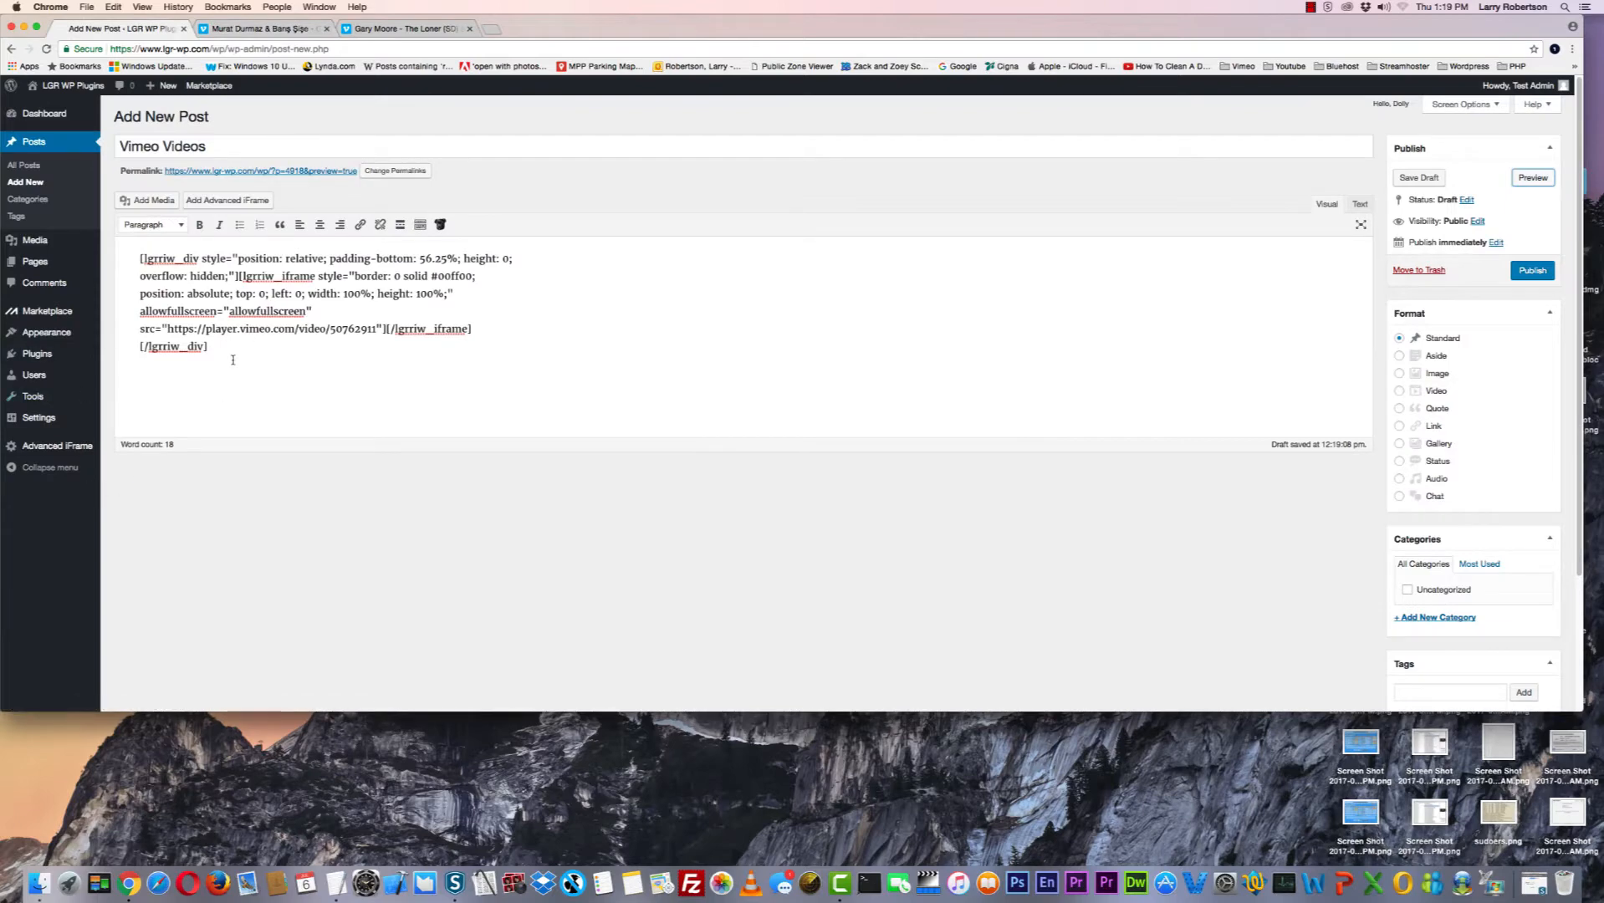
{"action": "left_click_drag", "start_coordinate": [230, 353], "coordinate": [118, 234]}
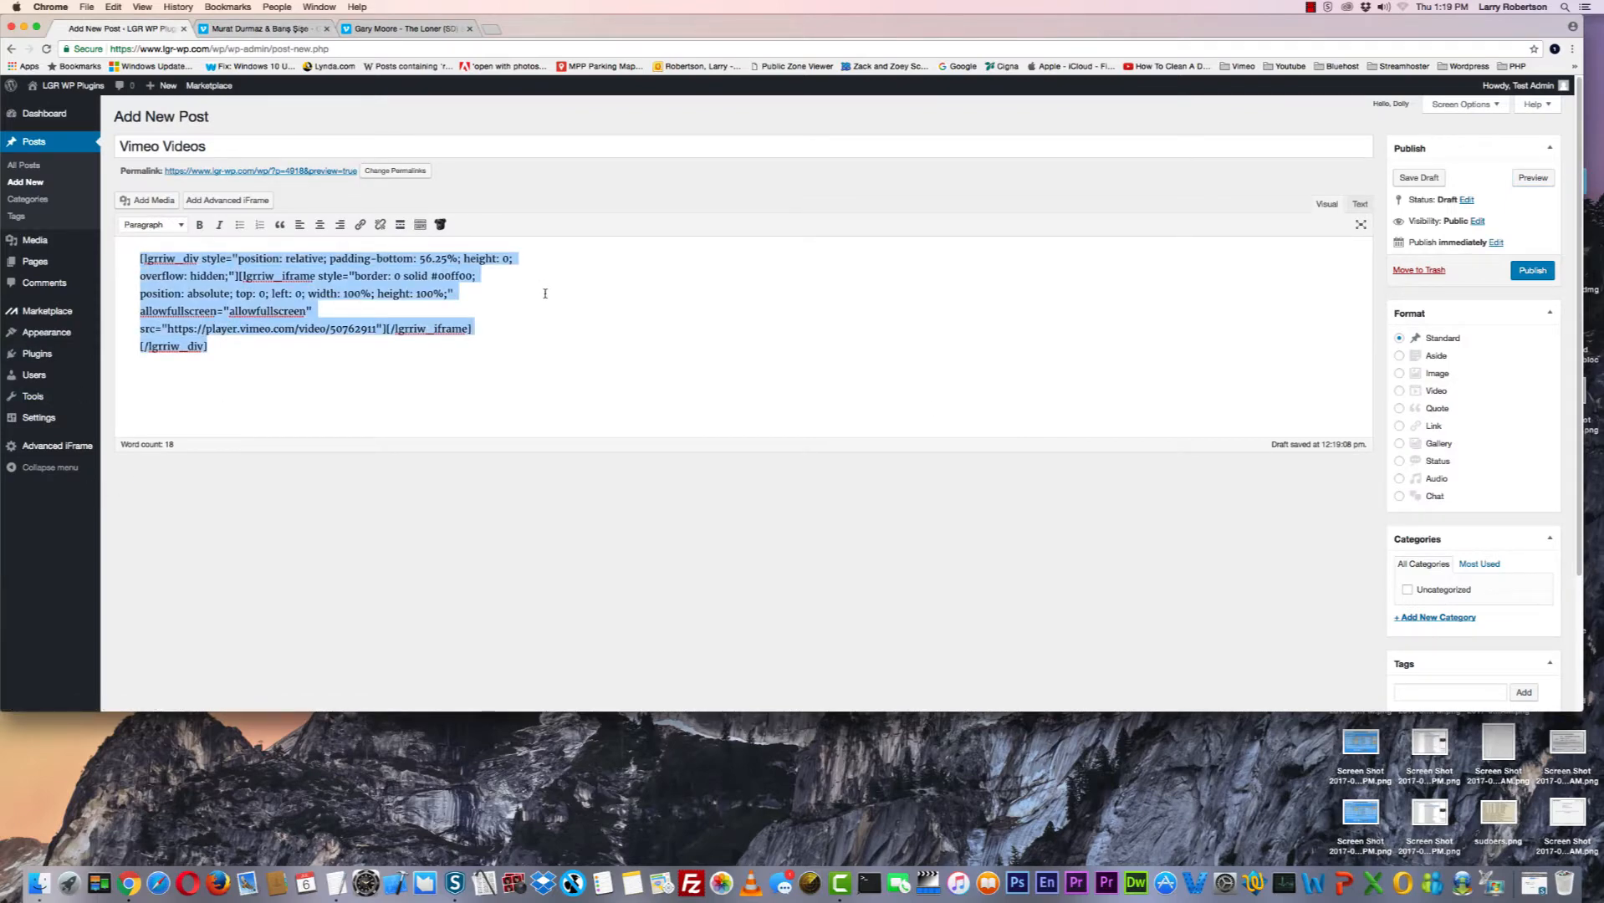
{"action": "key", "text": "Delete"}
{"action": "left_click", "coordinate": [440, 225]}
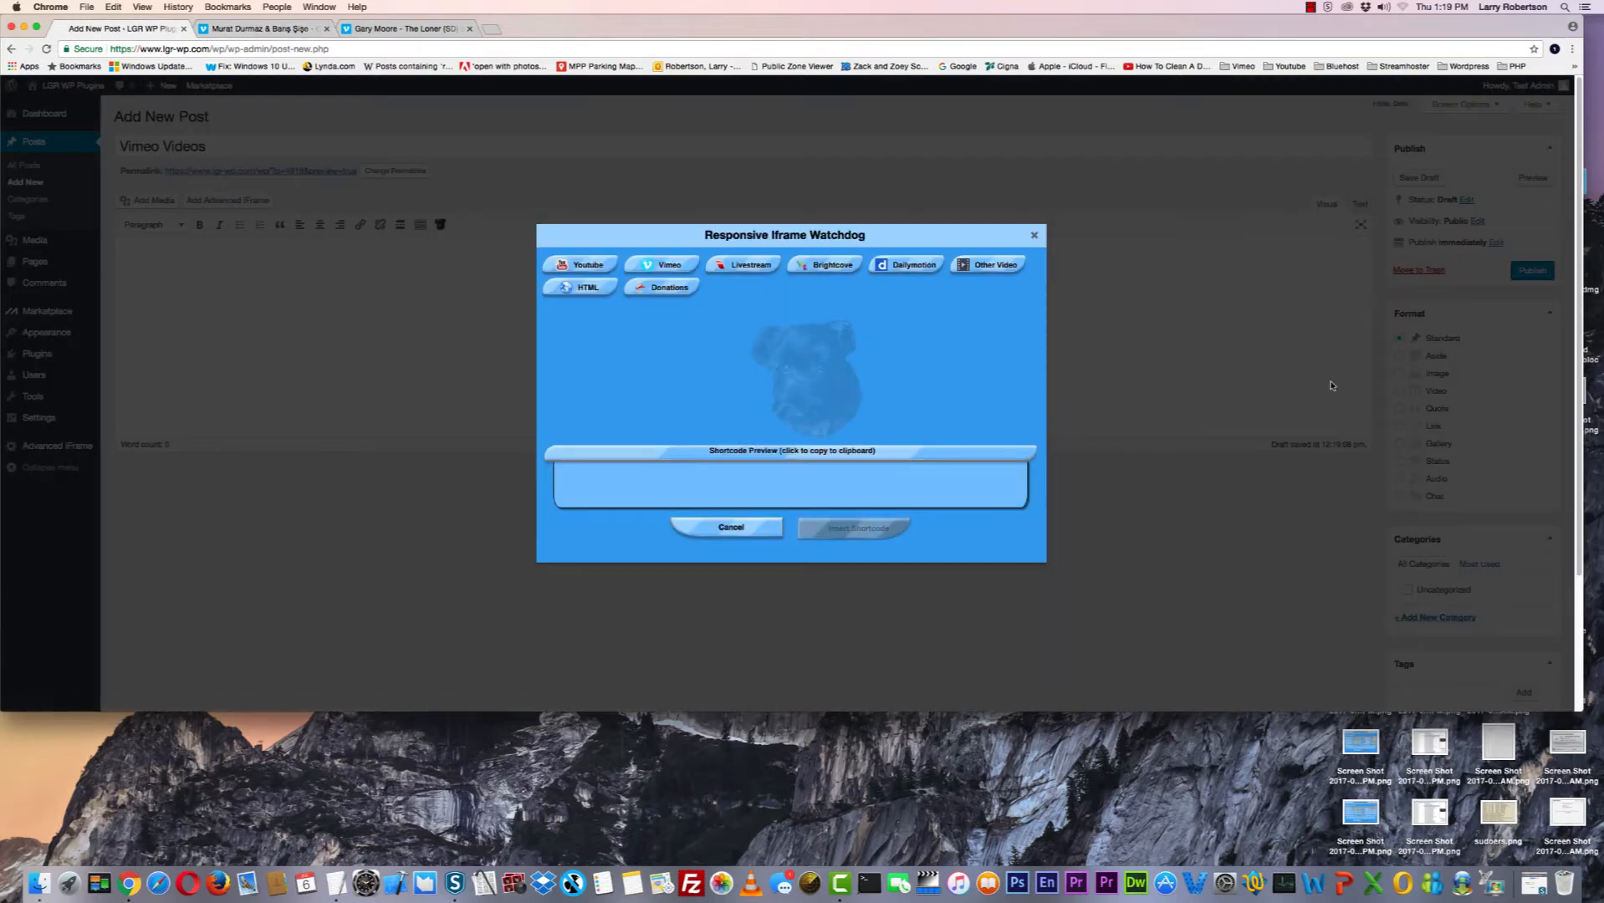
{"action": "left_click", "coordinate": [664, 265]}
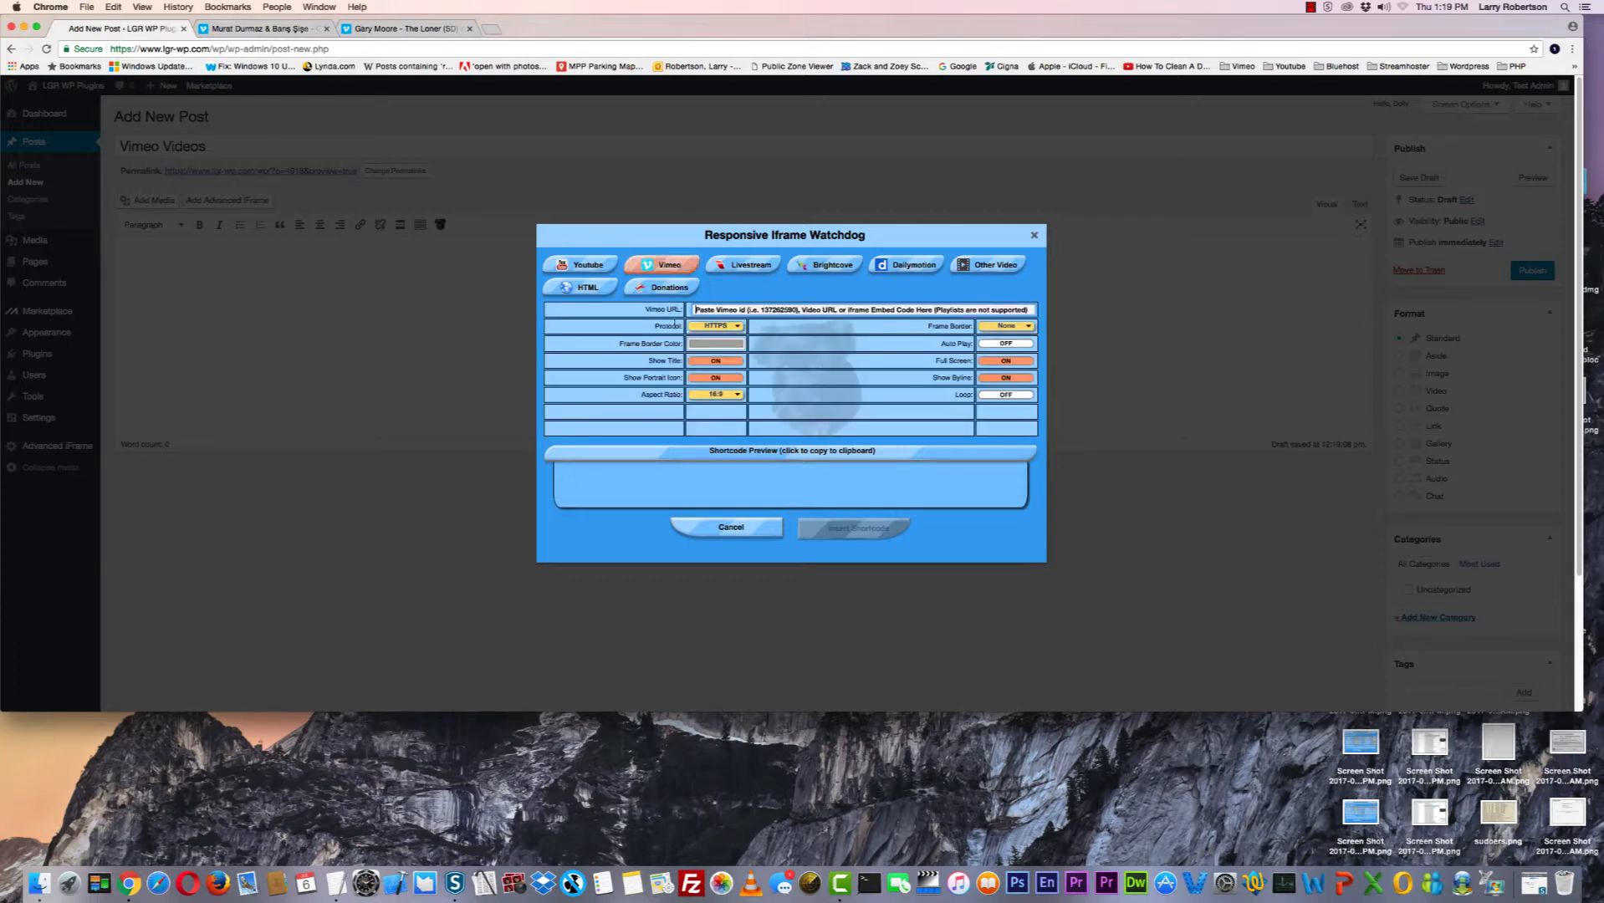
Enter the copied iframe embed code as the Vimeo URL, recopy the code from the text document and clear the entry.
{"action": "type", "text": "https://player.vimeo.com/video/50762911"}
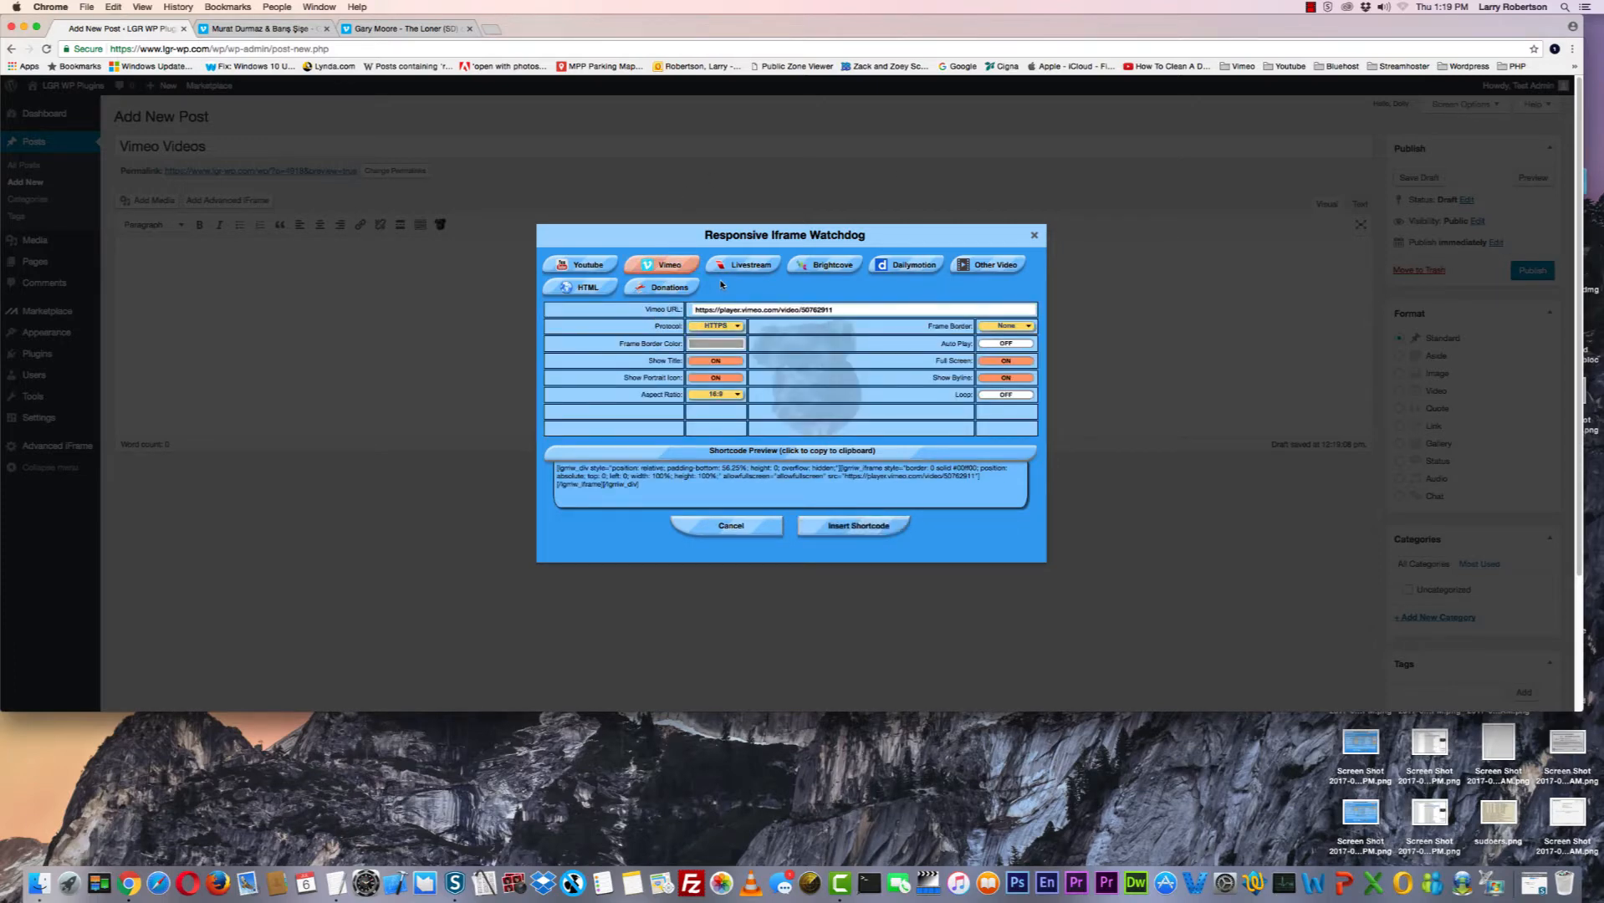
{"action": "left_click_drag", "start_coordinate": [857, 303], "coordinate": [547, 307]}
{"action": "key", "text": "super+Tab"}
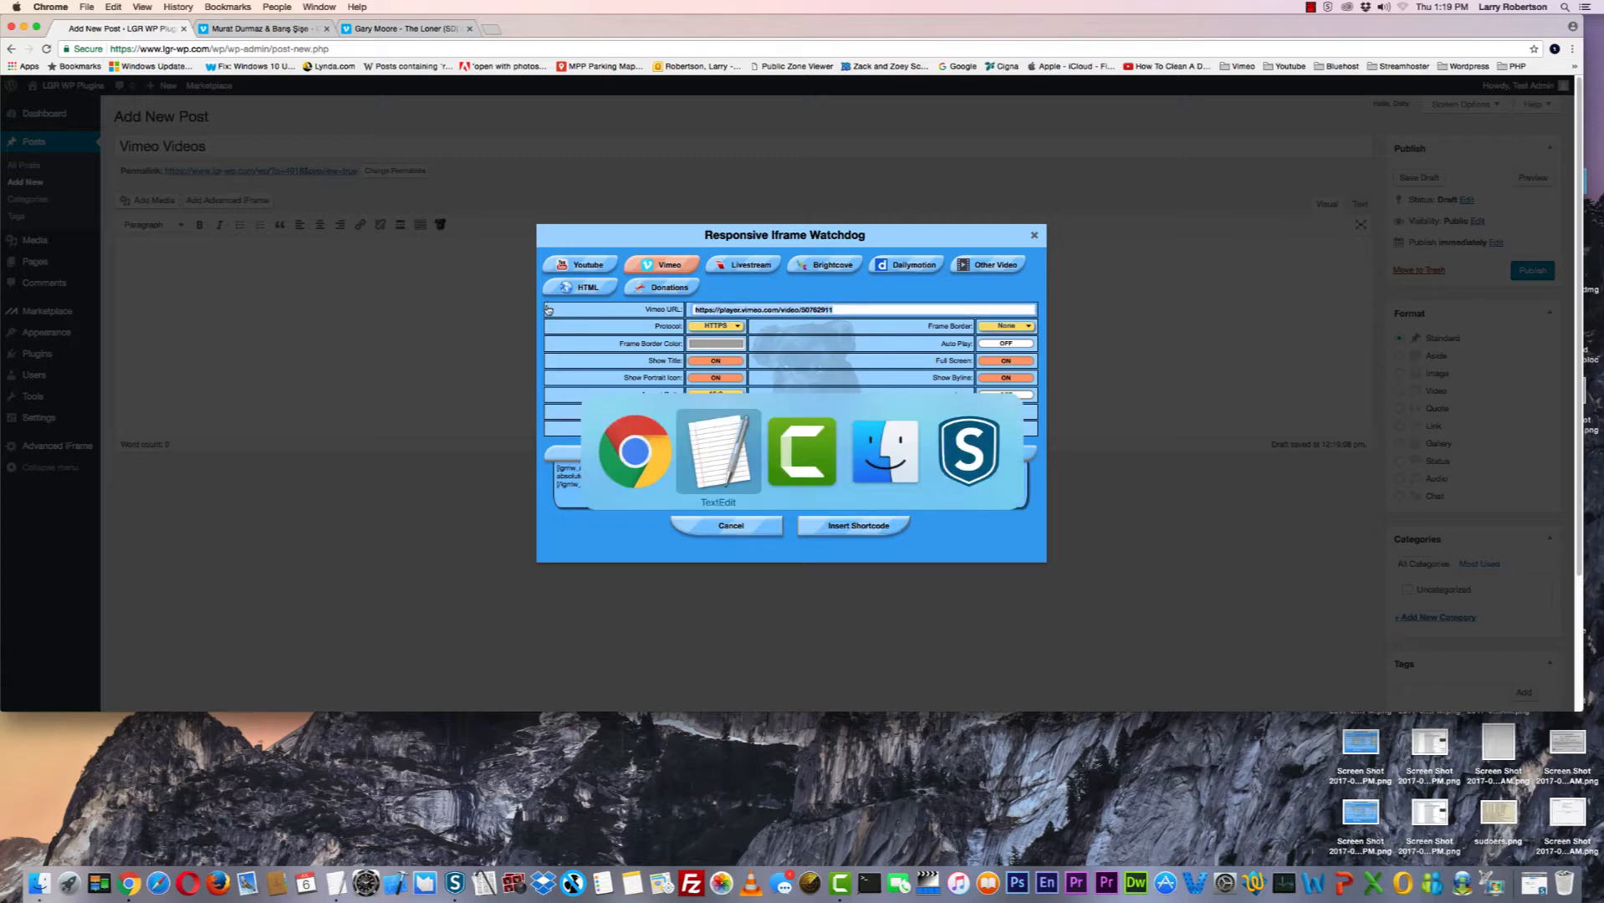
{"action": "right_click", "coordinate": [244, 411]}
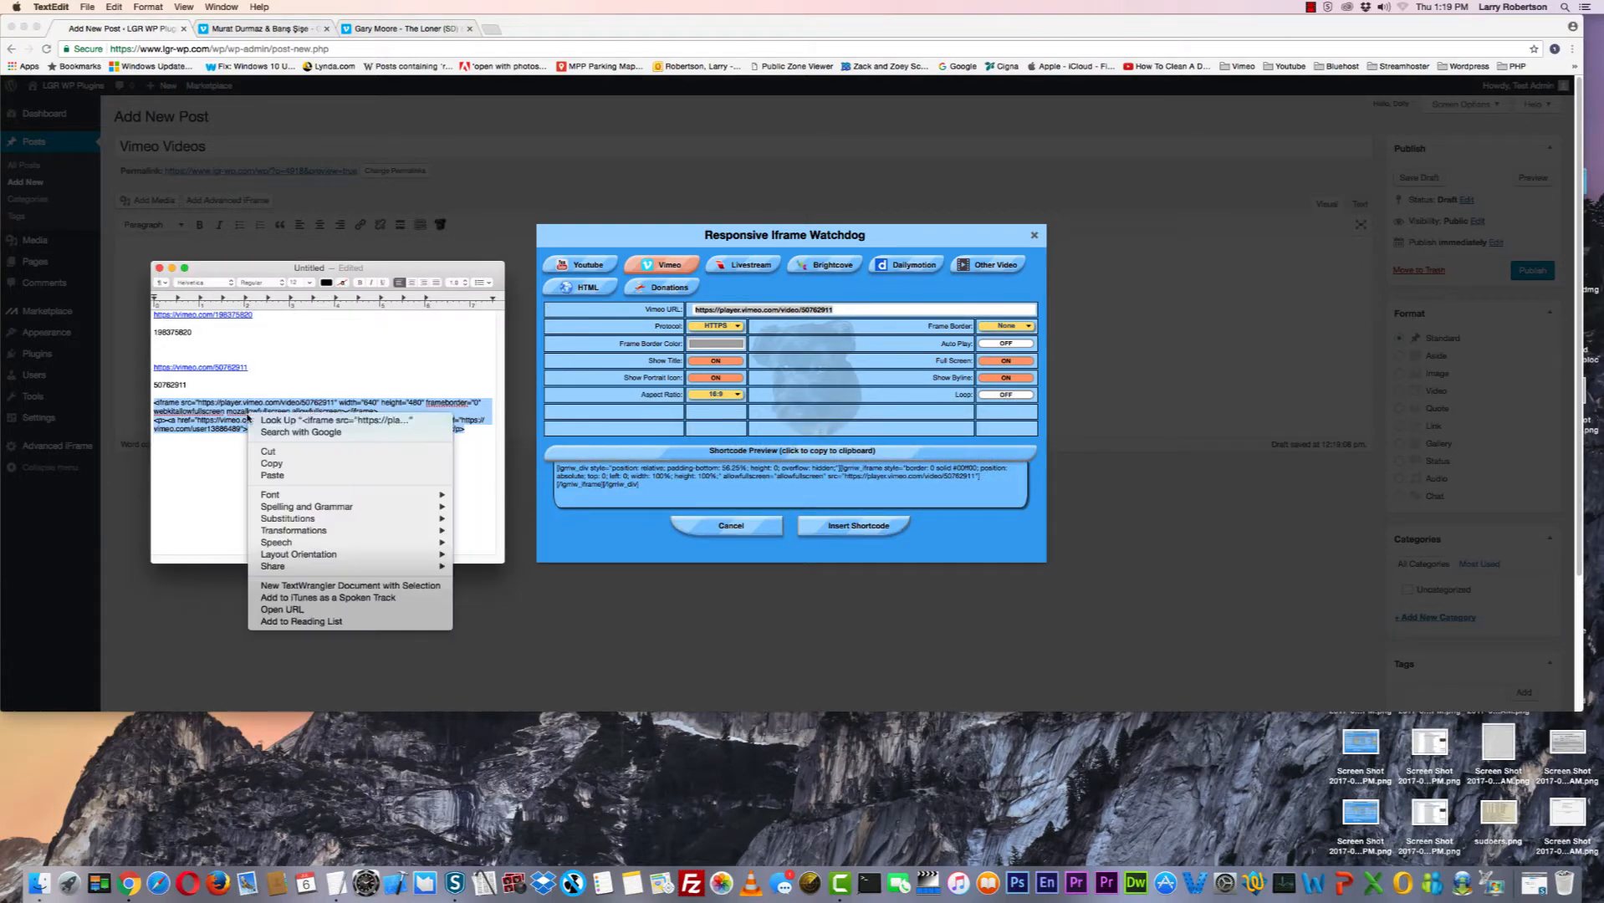
{"action": "left_click", "coordinate": [264, 464]}
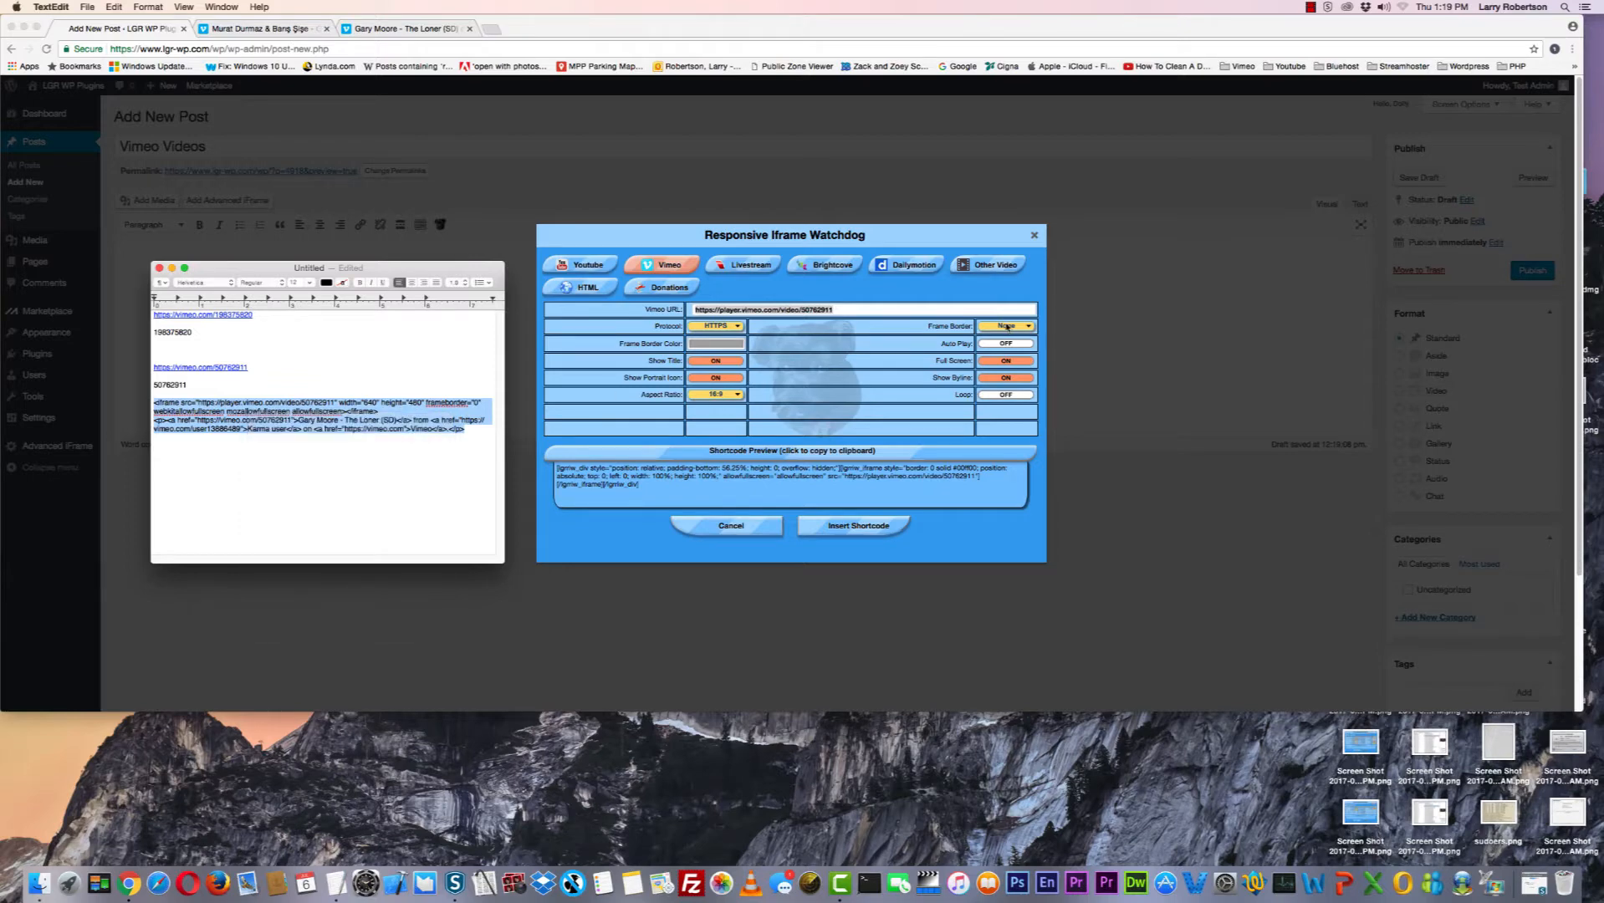
{"action": "left_click", "coordinate": [791, 321]}
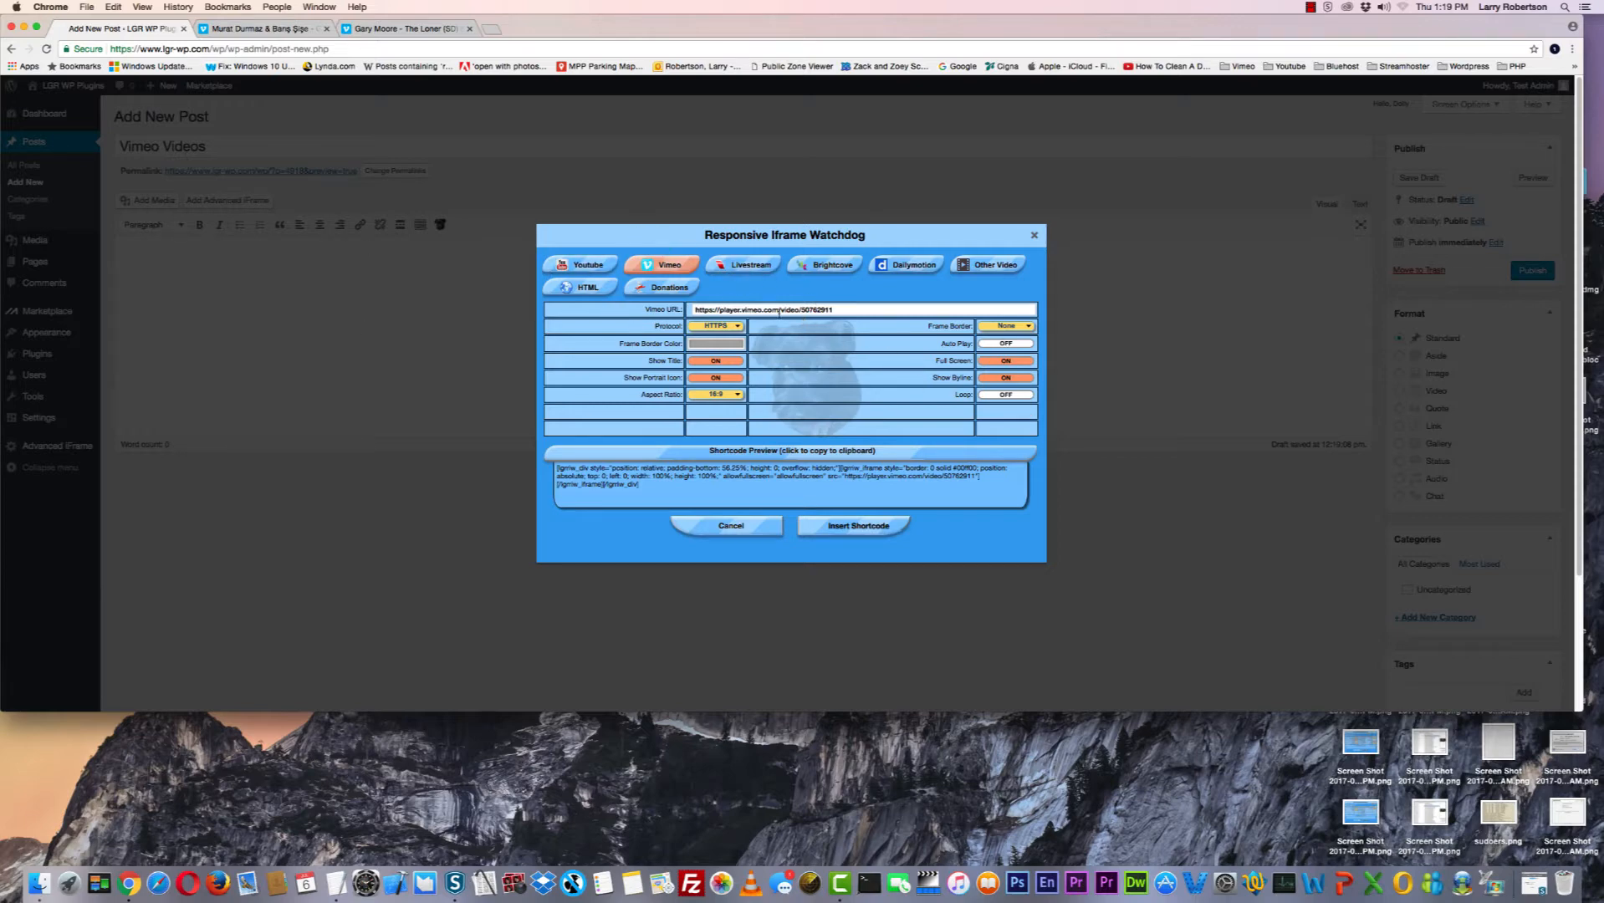
{"action": "key", "text": "super+Tab"}
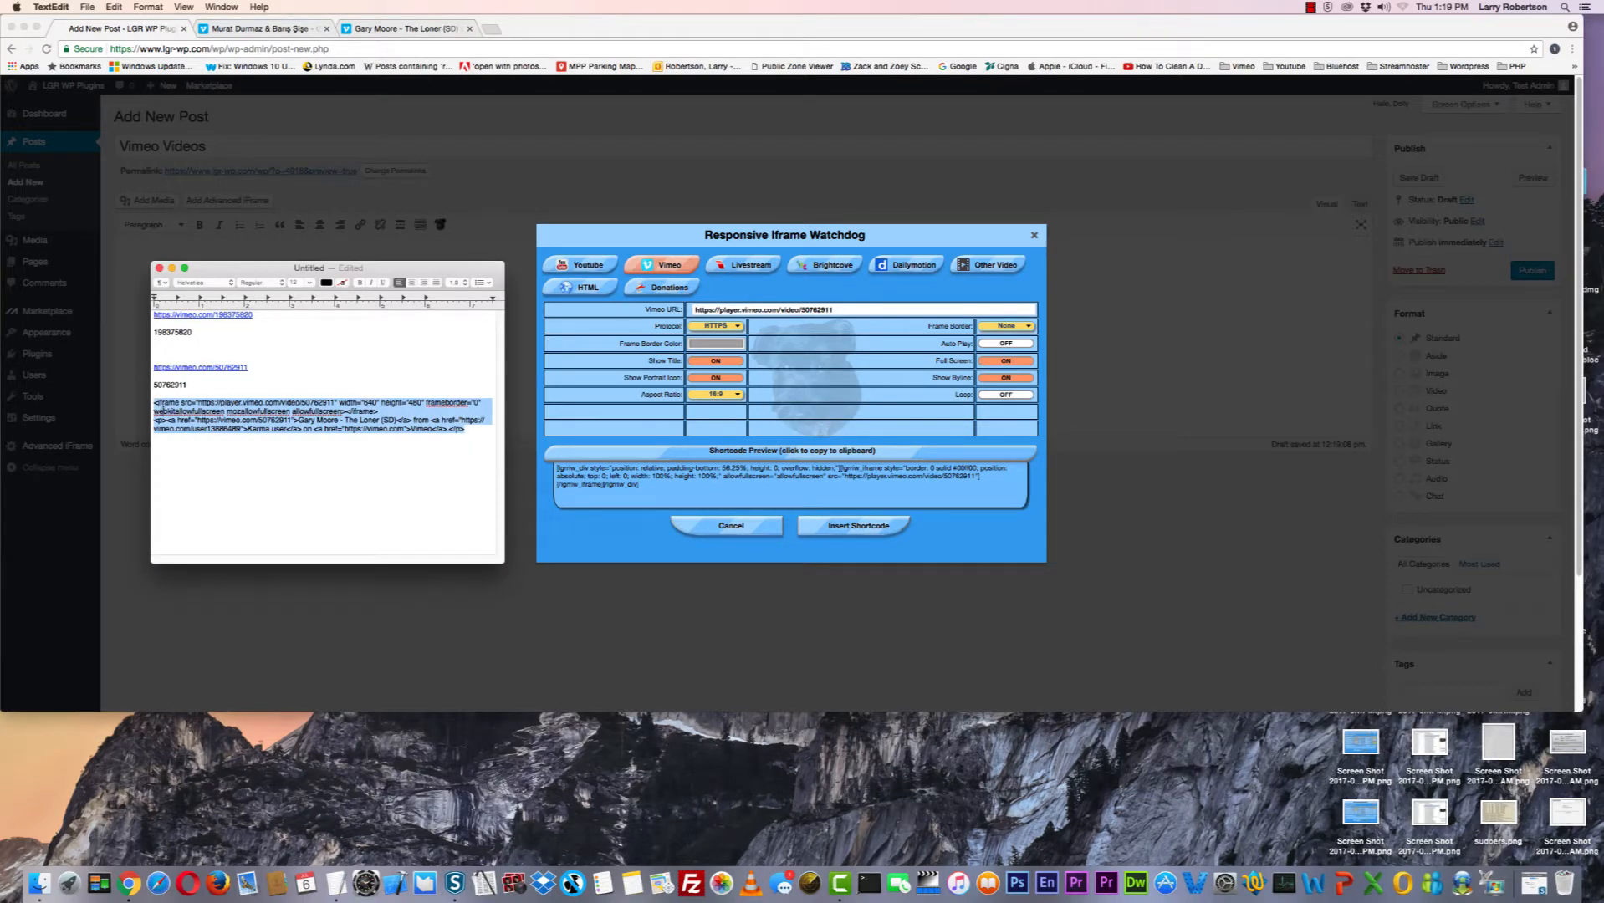
{"action": "left_click", "coordinate": [834, 316]}
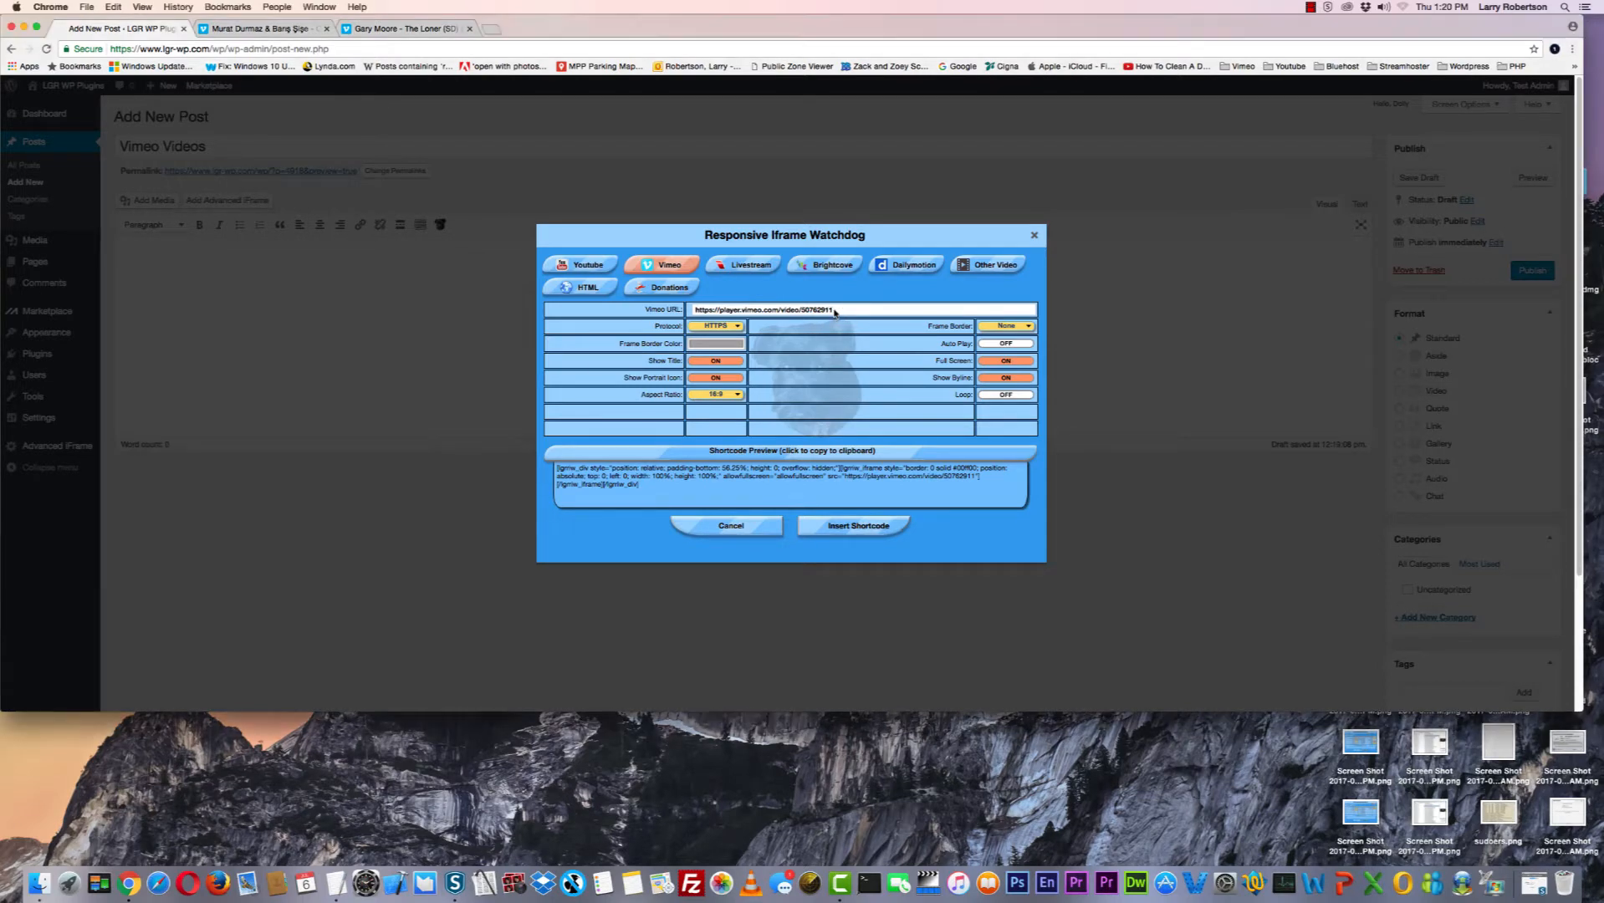
{"action": "key", "text": "super+a"}
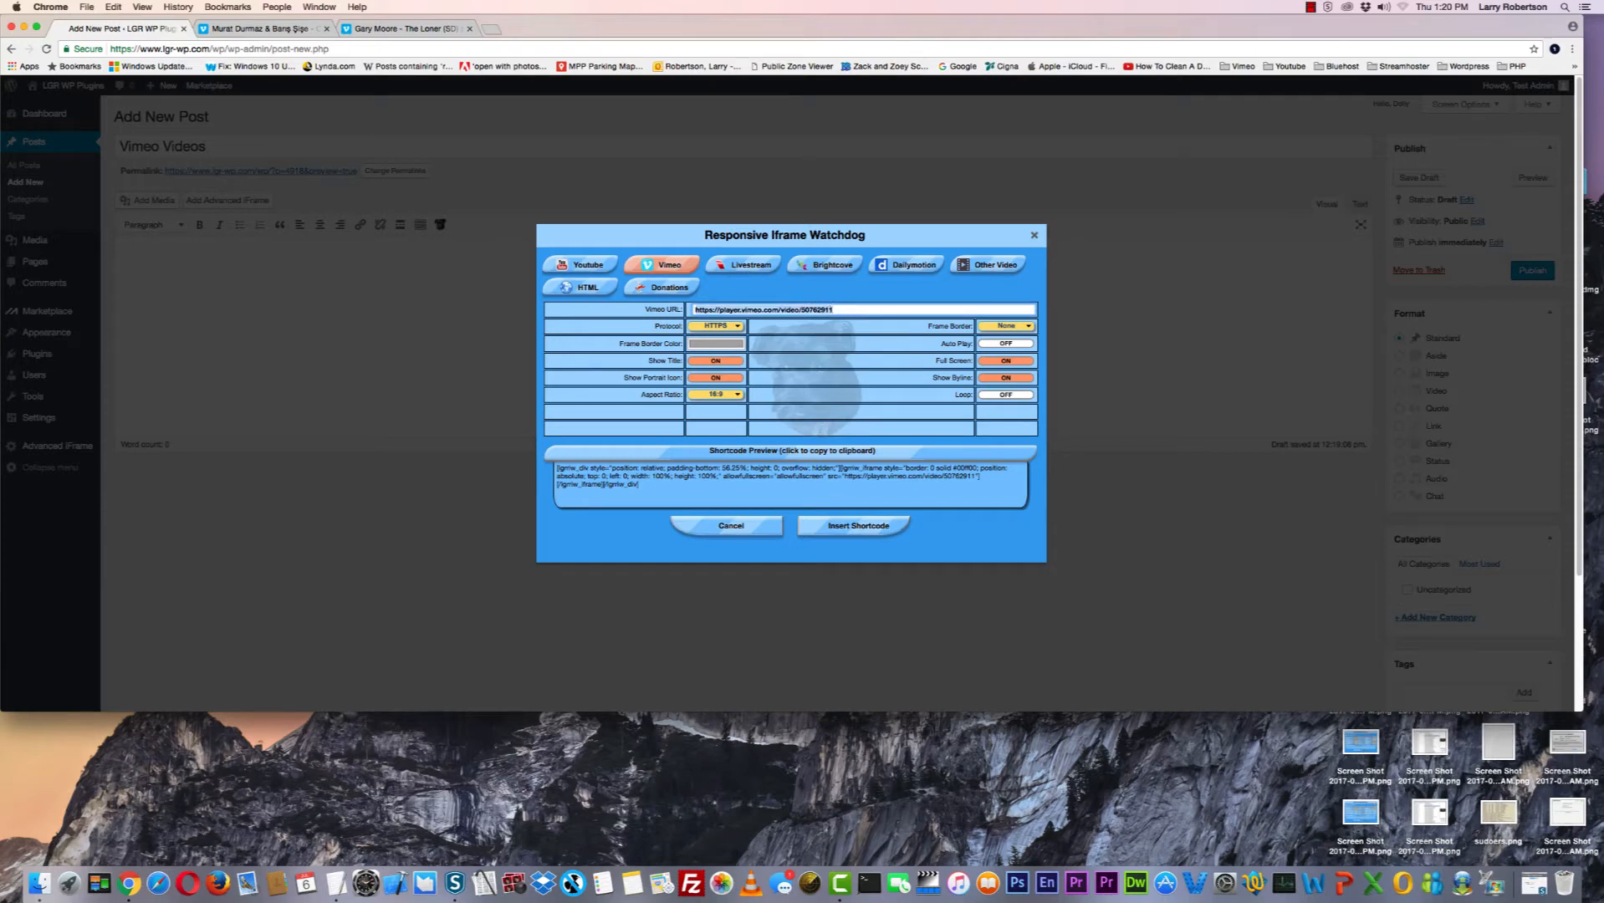
{"action": "key", "text": "BackSpace"}
Copy the full iframe embed code of "Gary Moore - The Loner (SD)" from the text document and paste it as the Vimeo URL.
{"action": "key", "text": "super+Tab"}
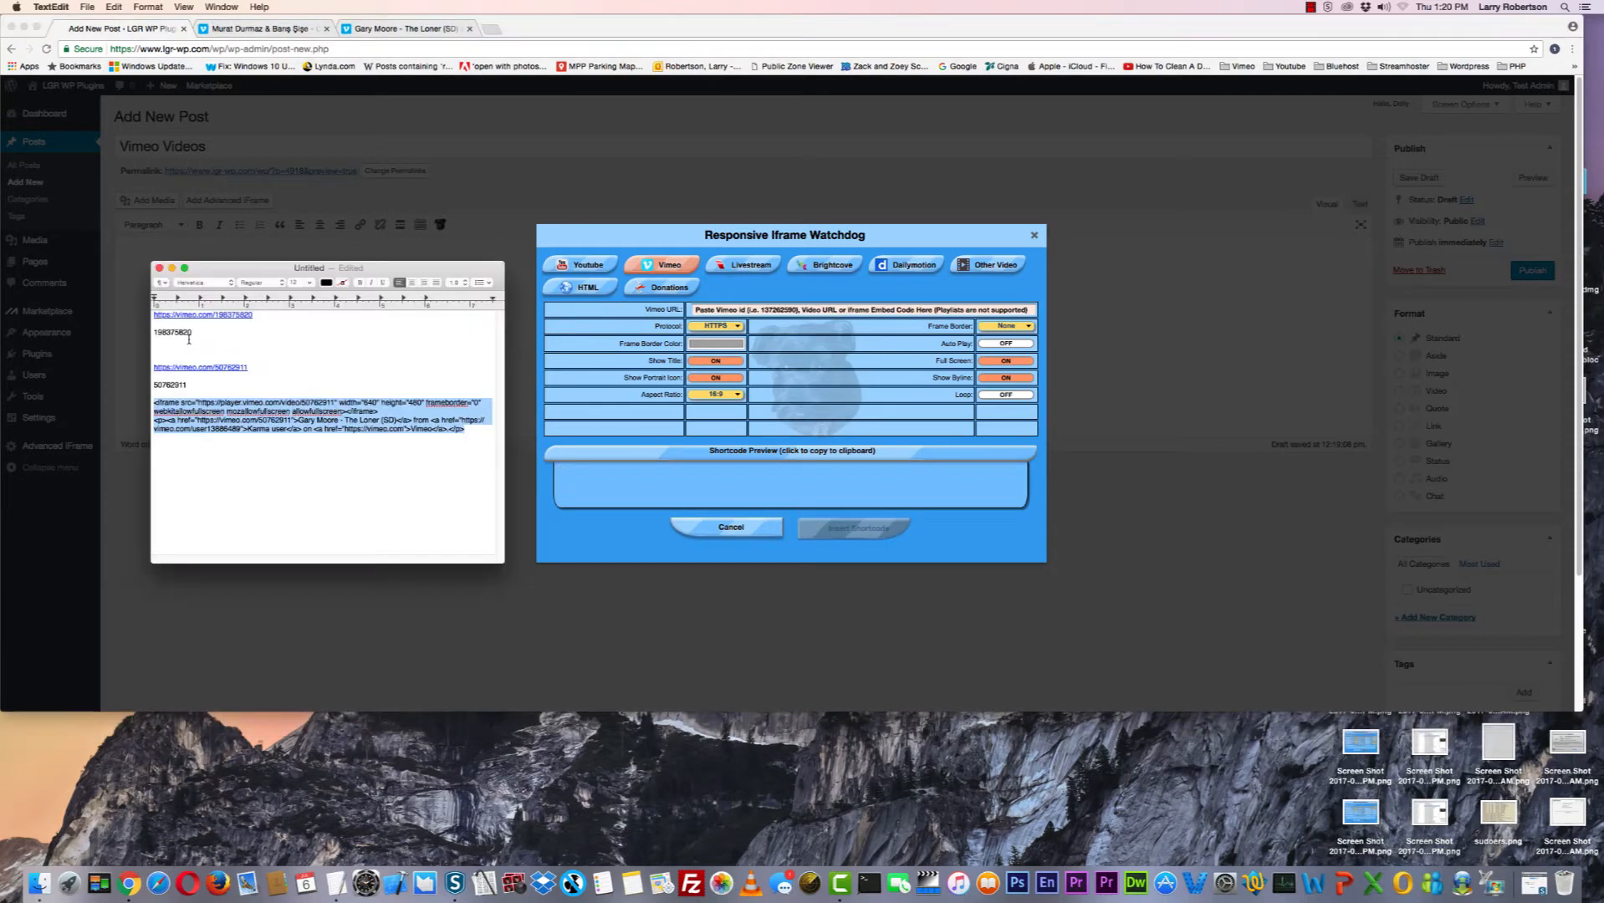
{"action": "right_click", "coordinate": [248, 419]}
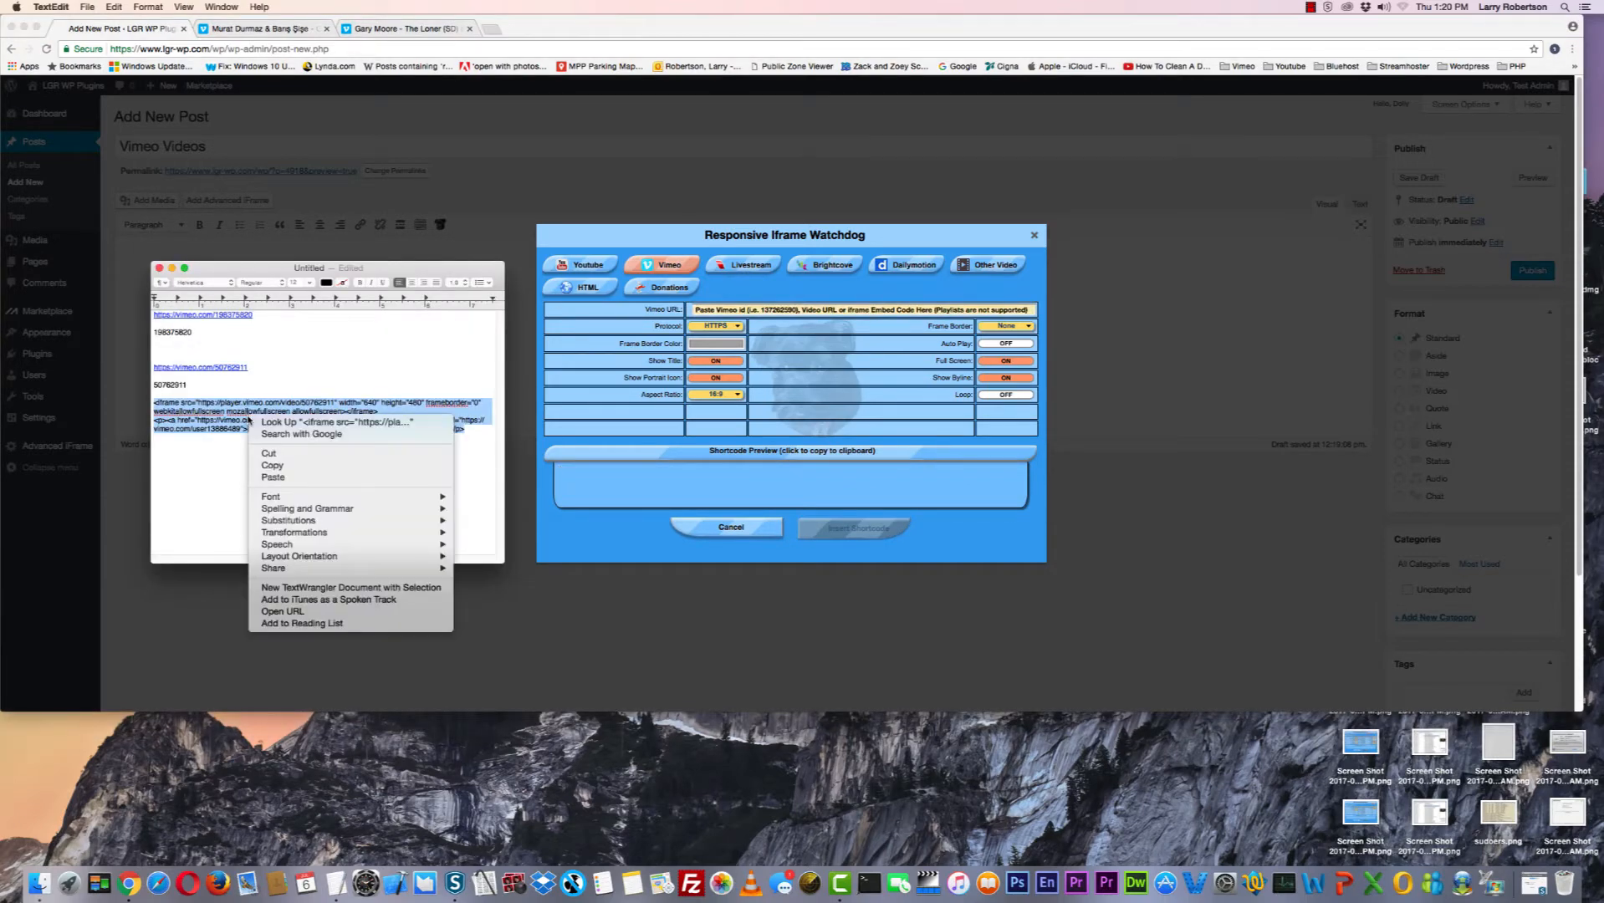
{"action": "left_click", "coordinate": [295, 470]}
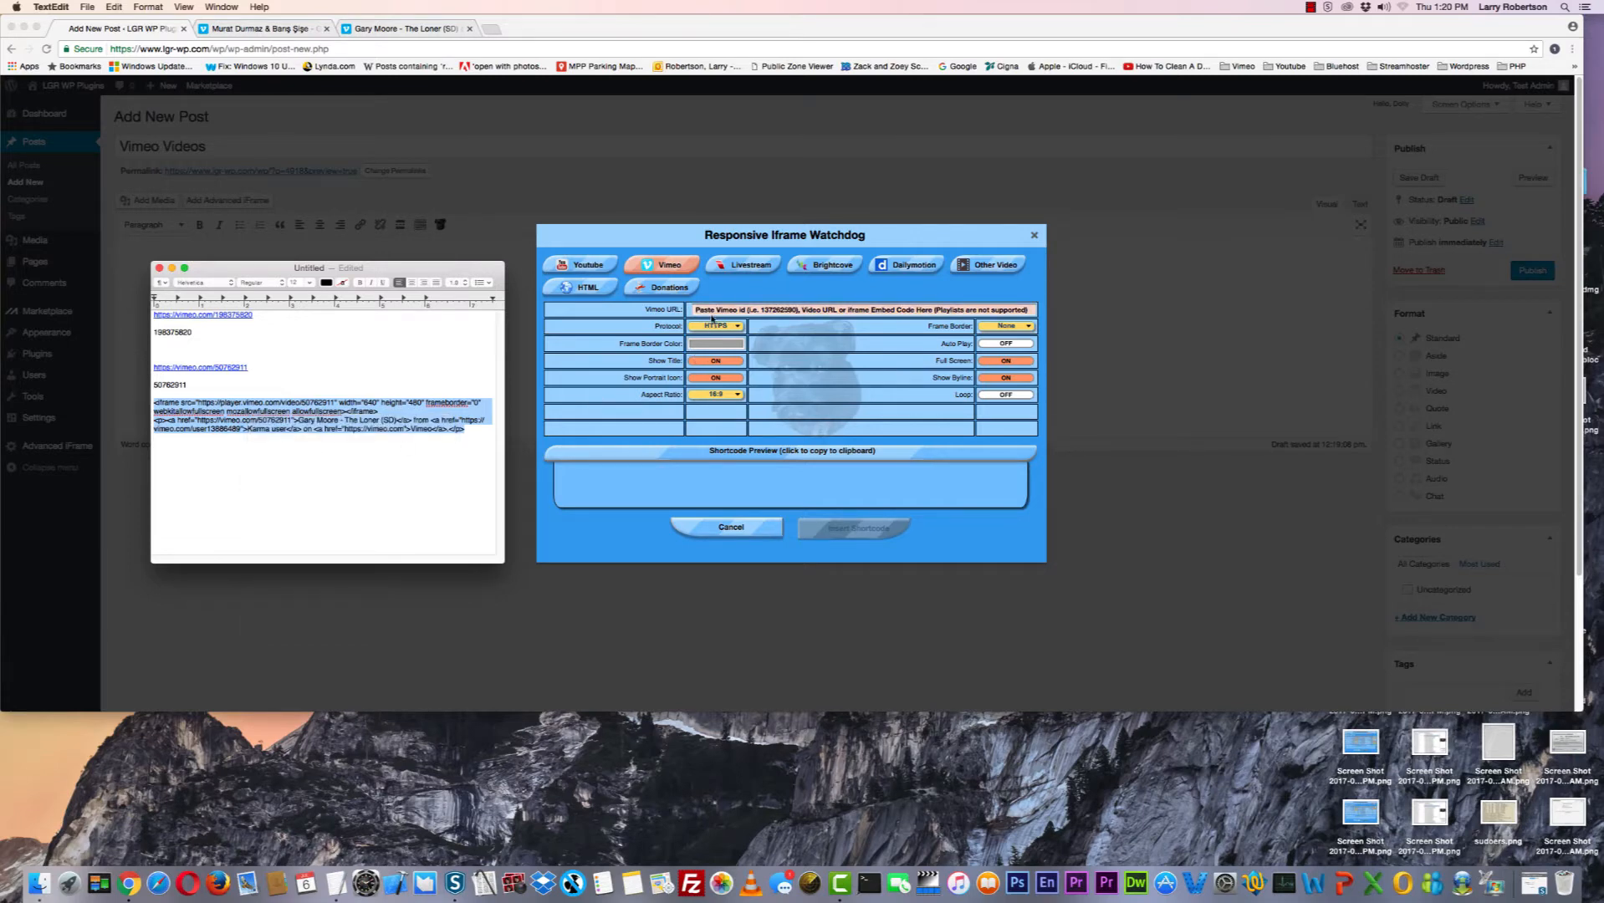
{"action": "right_click", "coordinate": [710, 311]}
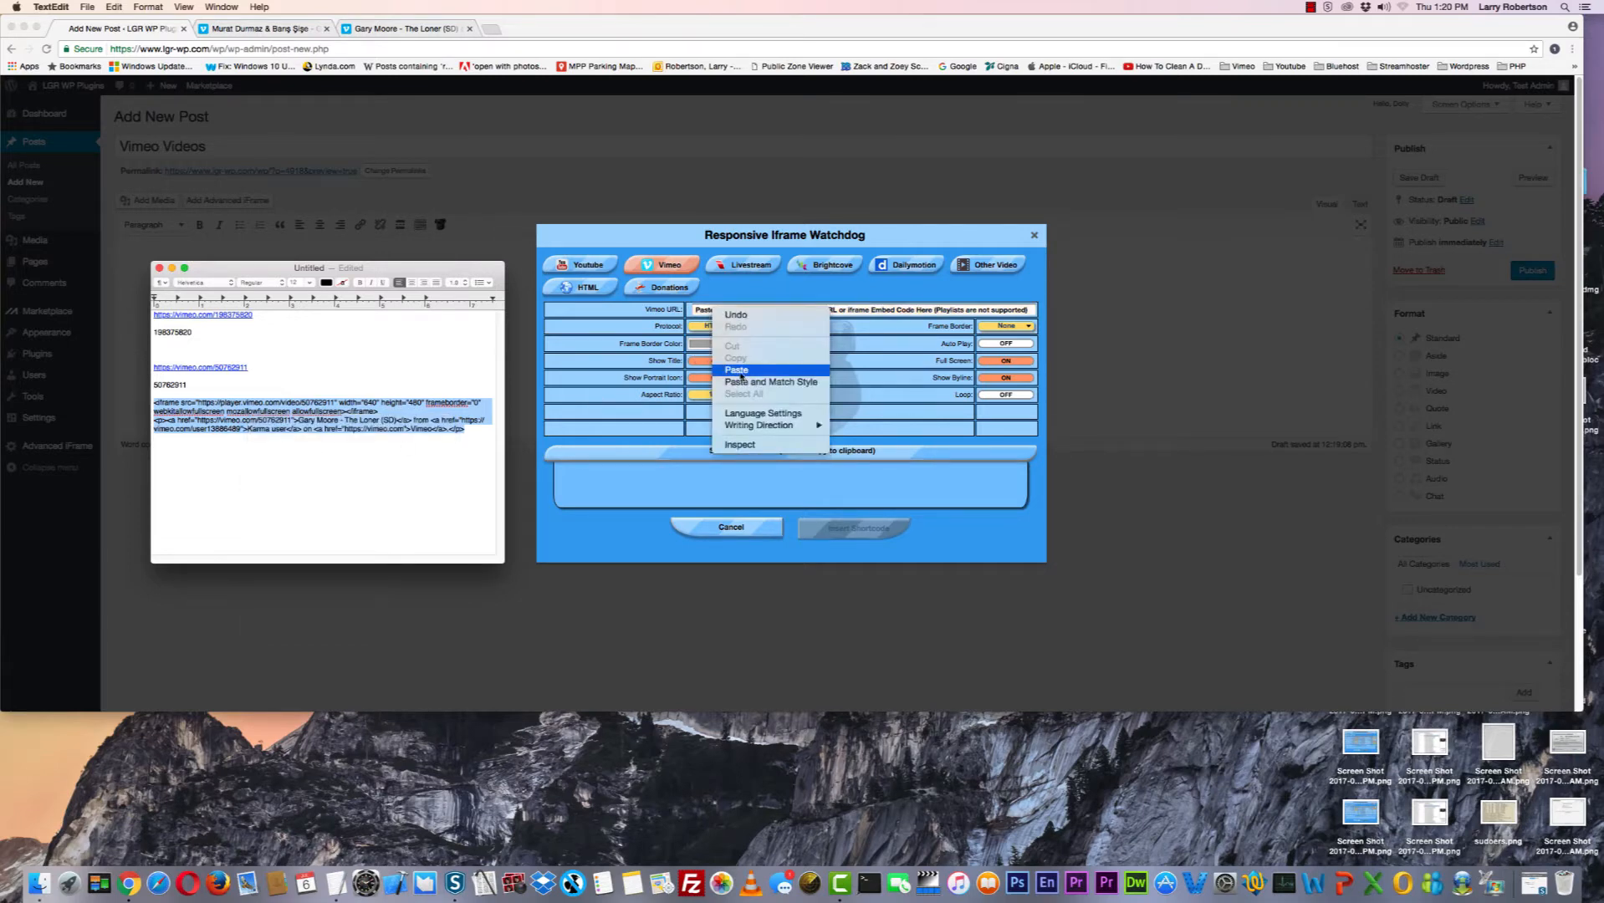
{"action": "left_click", "coordinate": [785, 439]}
{"action": "key", "text": "super+v"}
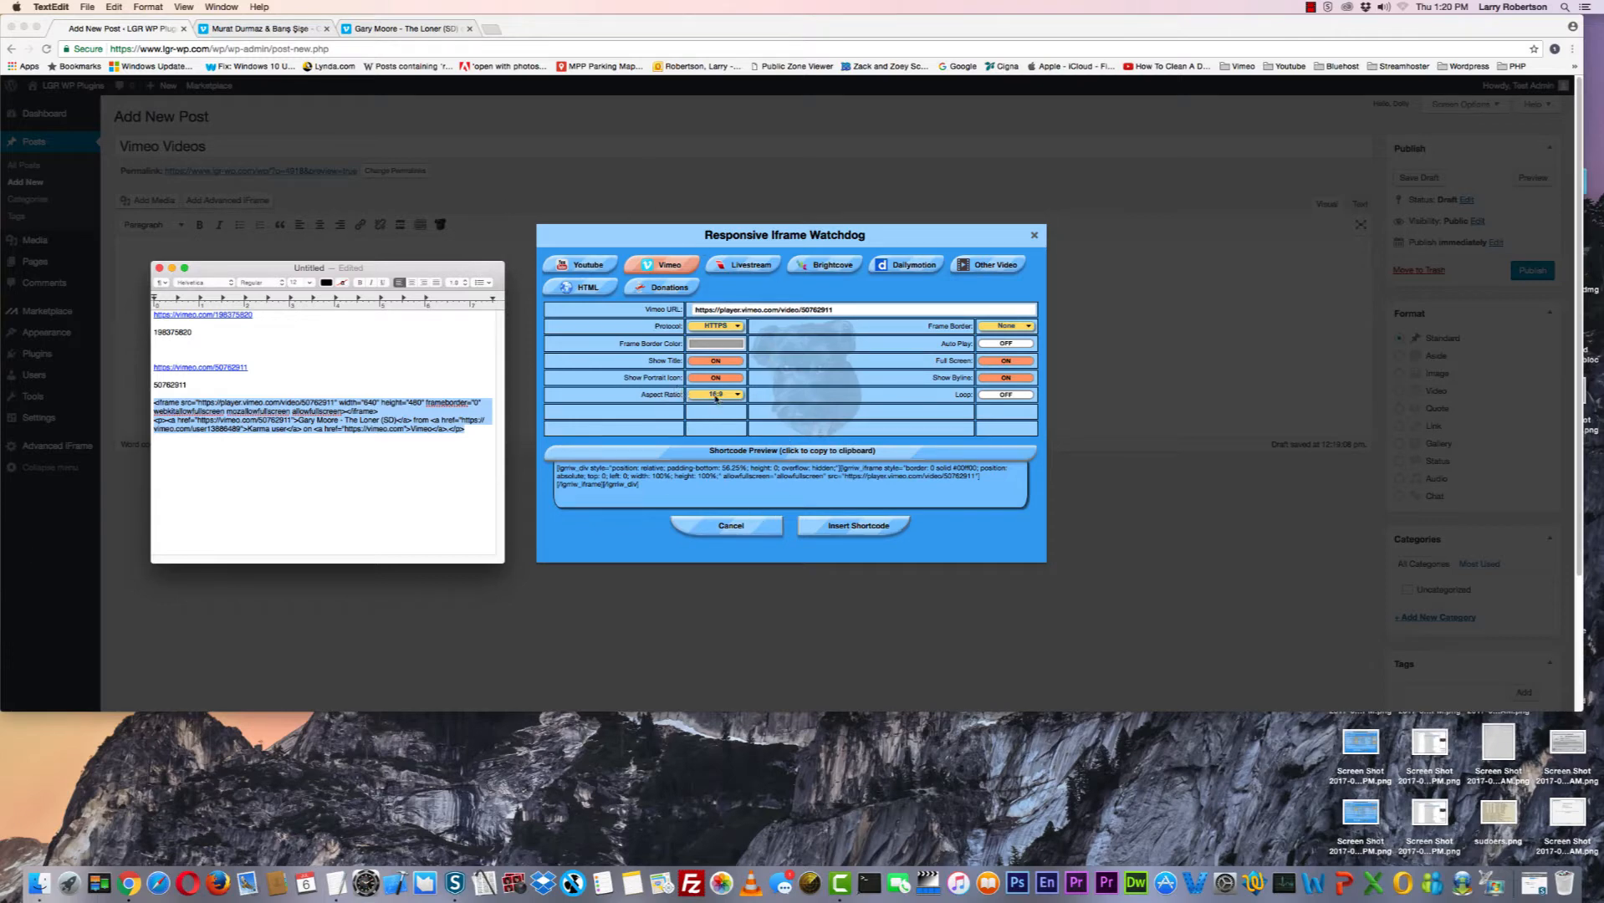
Set the Vimeo video's aspect ratio to 4:3 and insert the generated shortcode into the post.
{"action": "left_click", "coordinate": [695, 228]}
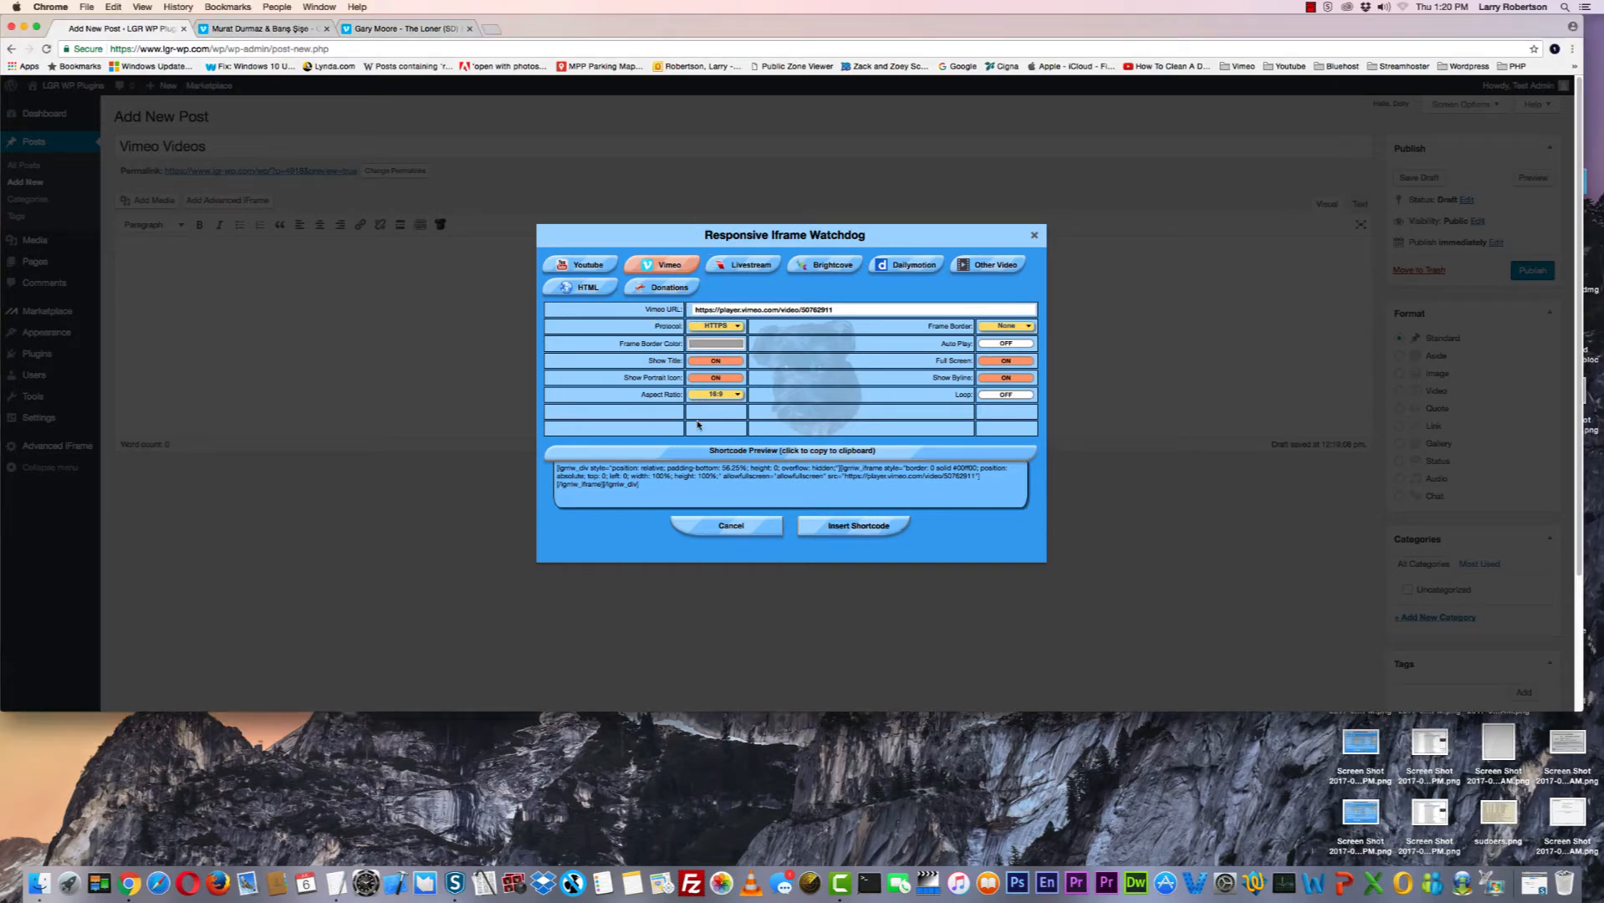
{"action": "left_click", "coordinate": [717, 397]}
{"action": "left_click", "coordinate": [673, 409]}
{"action": "left_click", "coordinate": [858, 525]}
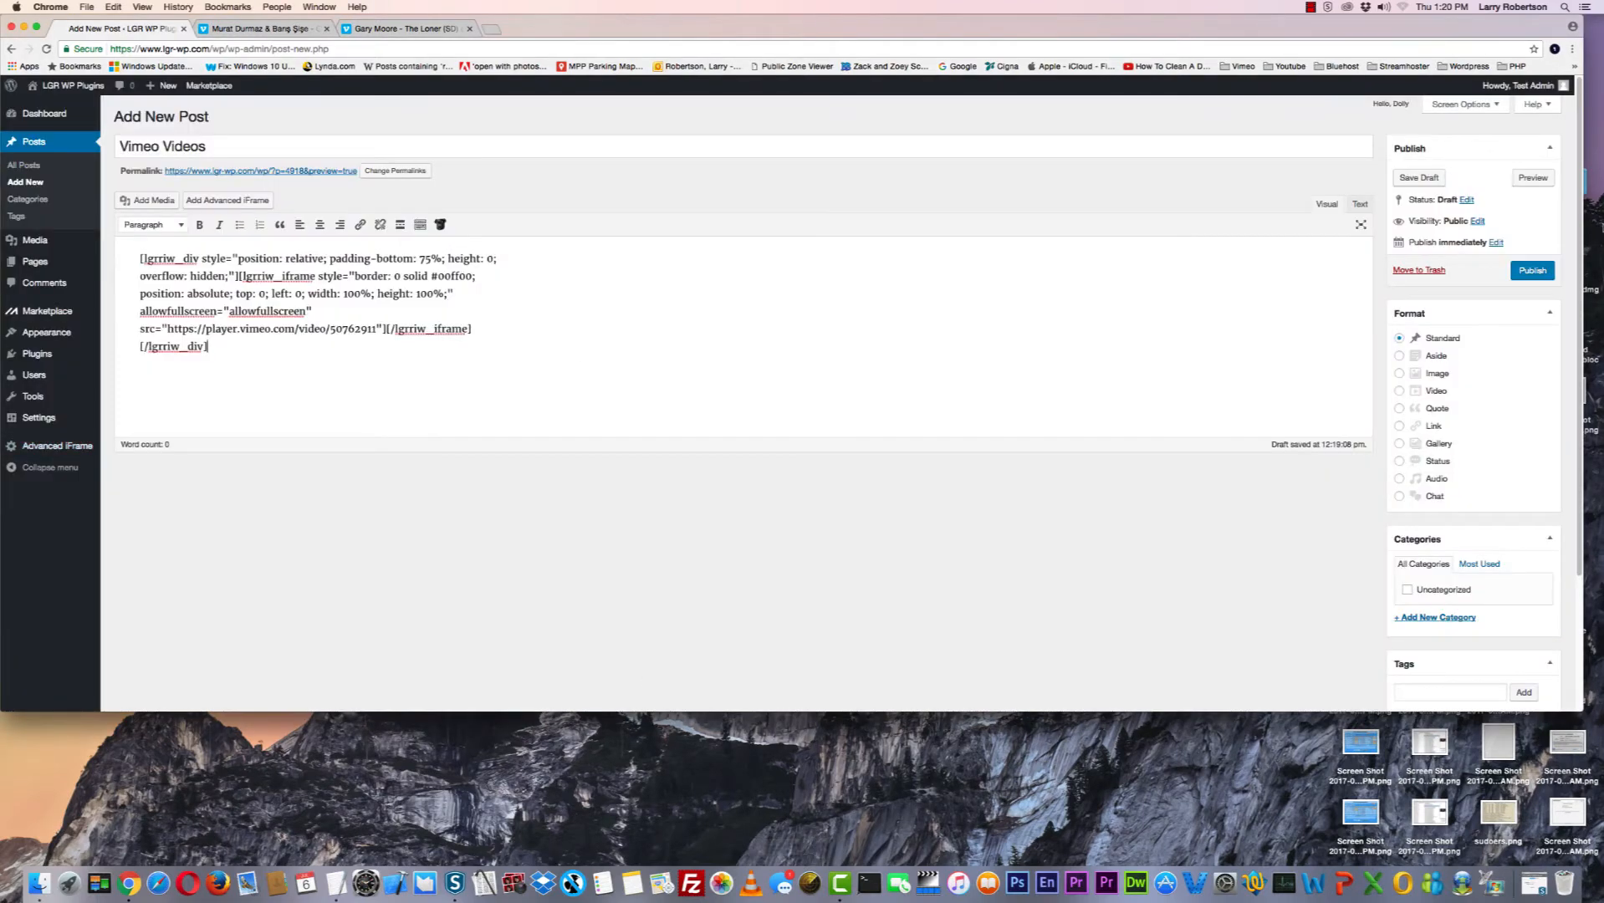
Play the embedded video in a post preview, shrink and enlarge the browser window to test its responsive scaling, and close the preview.
{"action": "left_click", "coordinate": [1533, 178]}
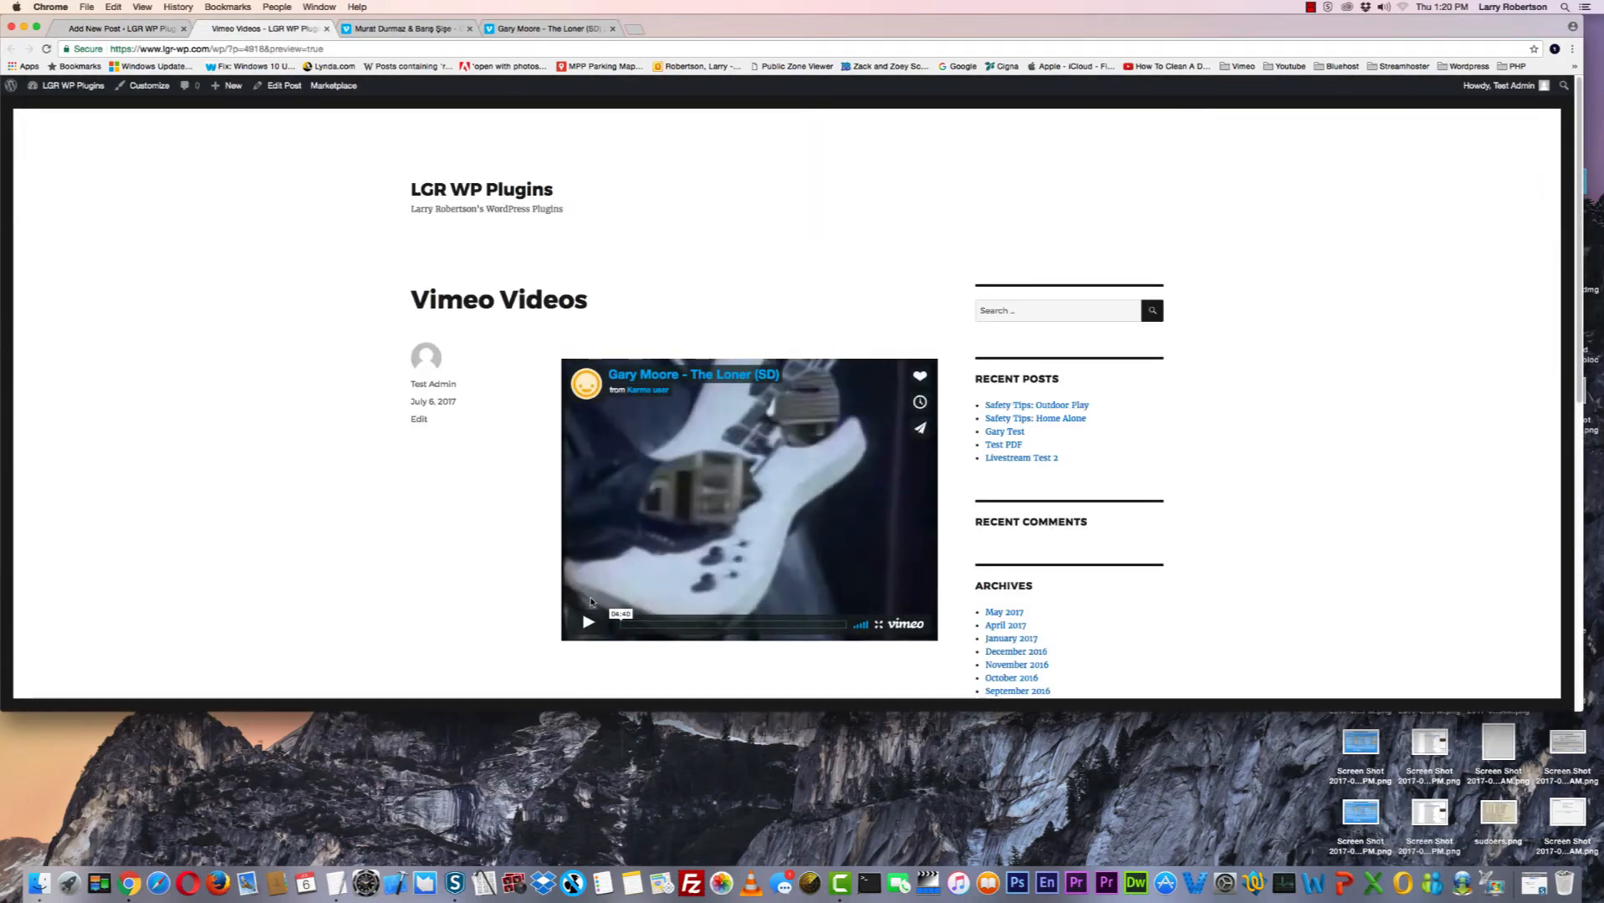
{"action": "left_click", "coordinate": [587, 623]}
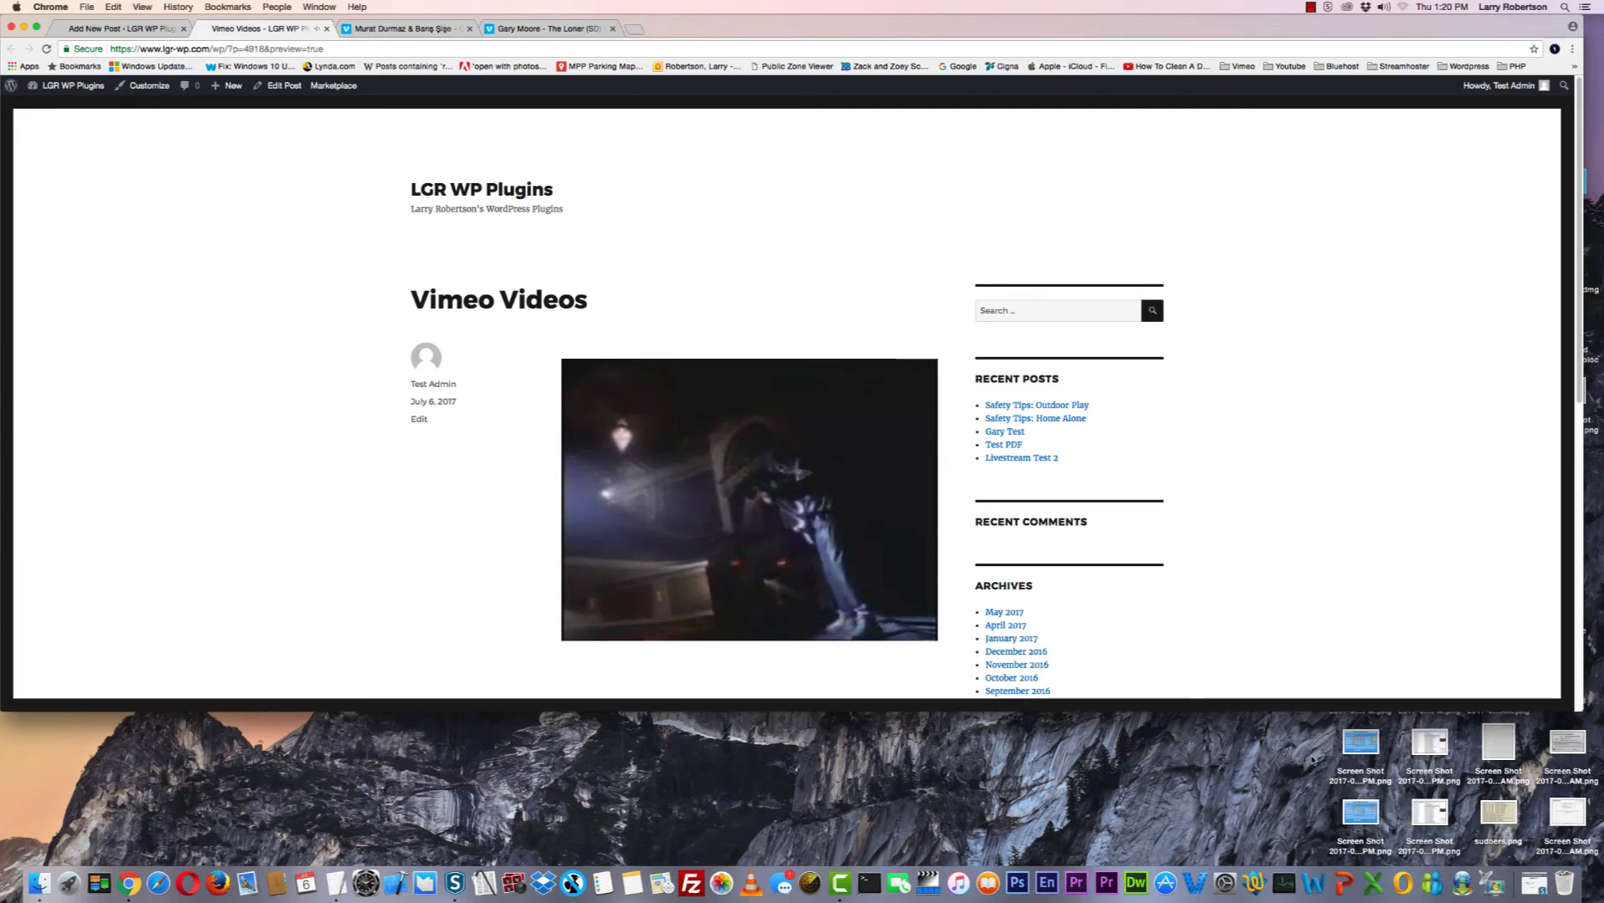
{"action": "left_click_drag", "start_coordinate": [1589, 707], "coordinate": [257, 456]}
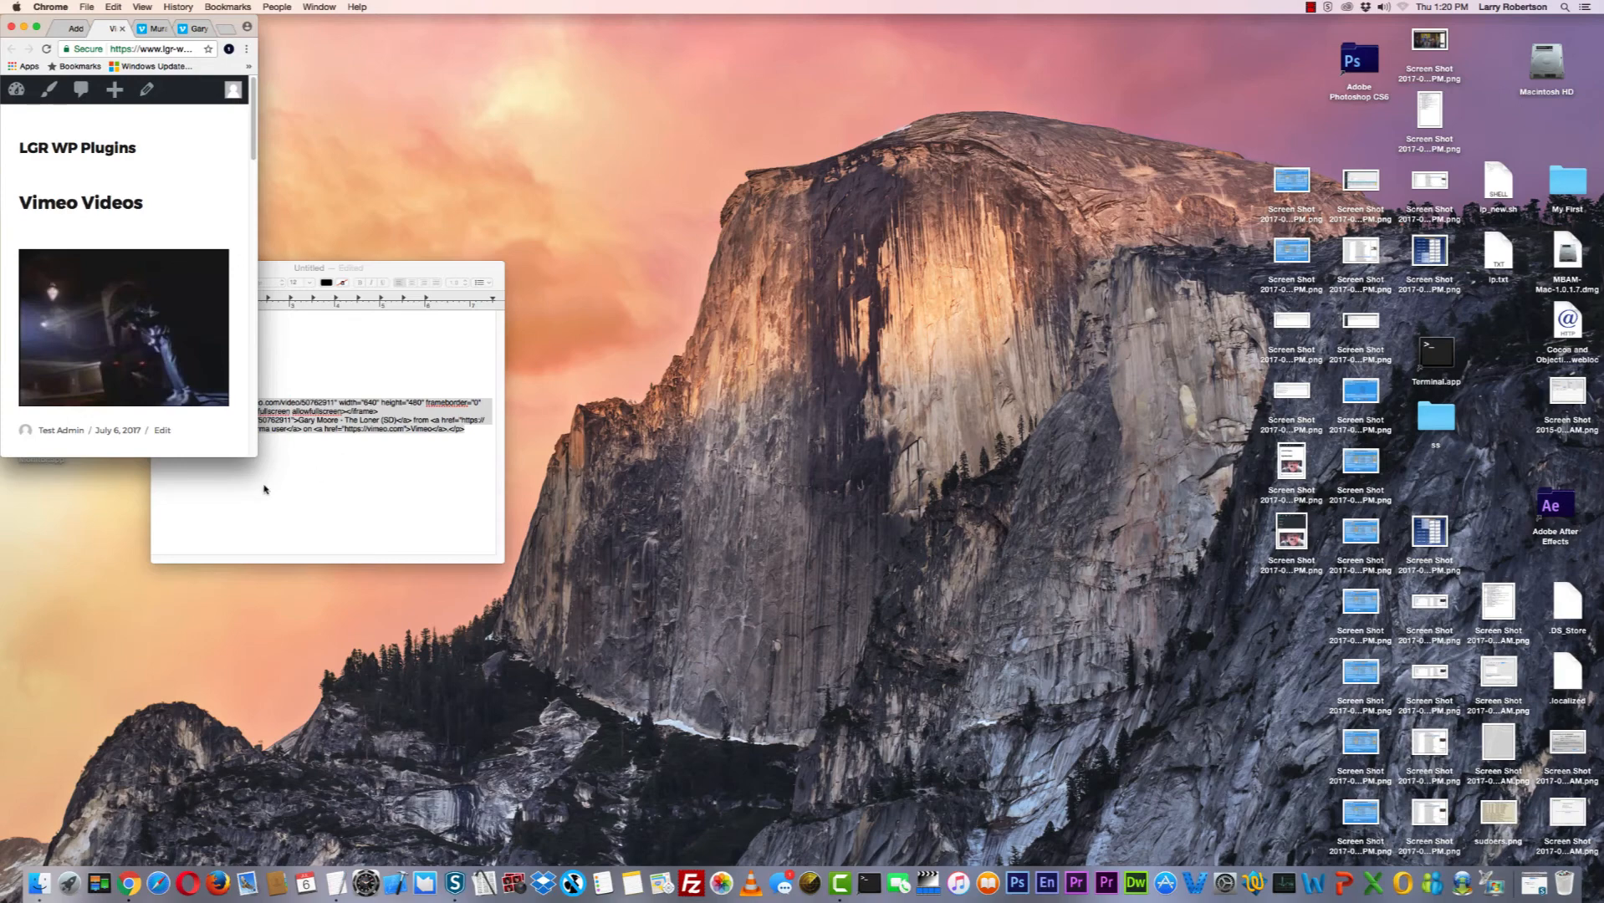
{"action": "left_click_drag", "start_coordinate": [255, 457], "coordinate": [1340, 836]}
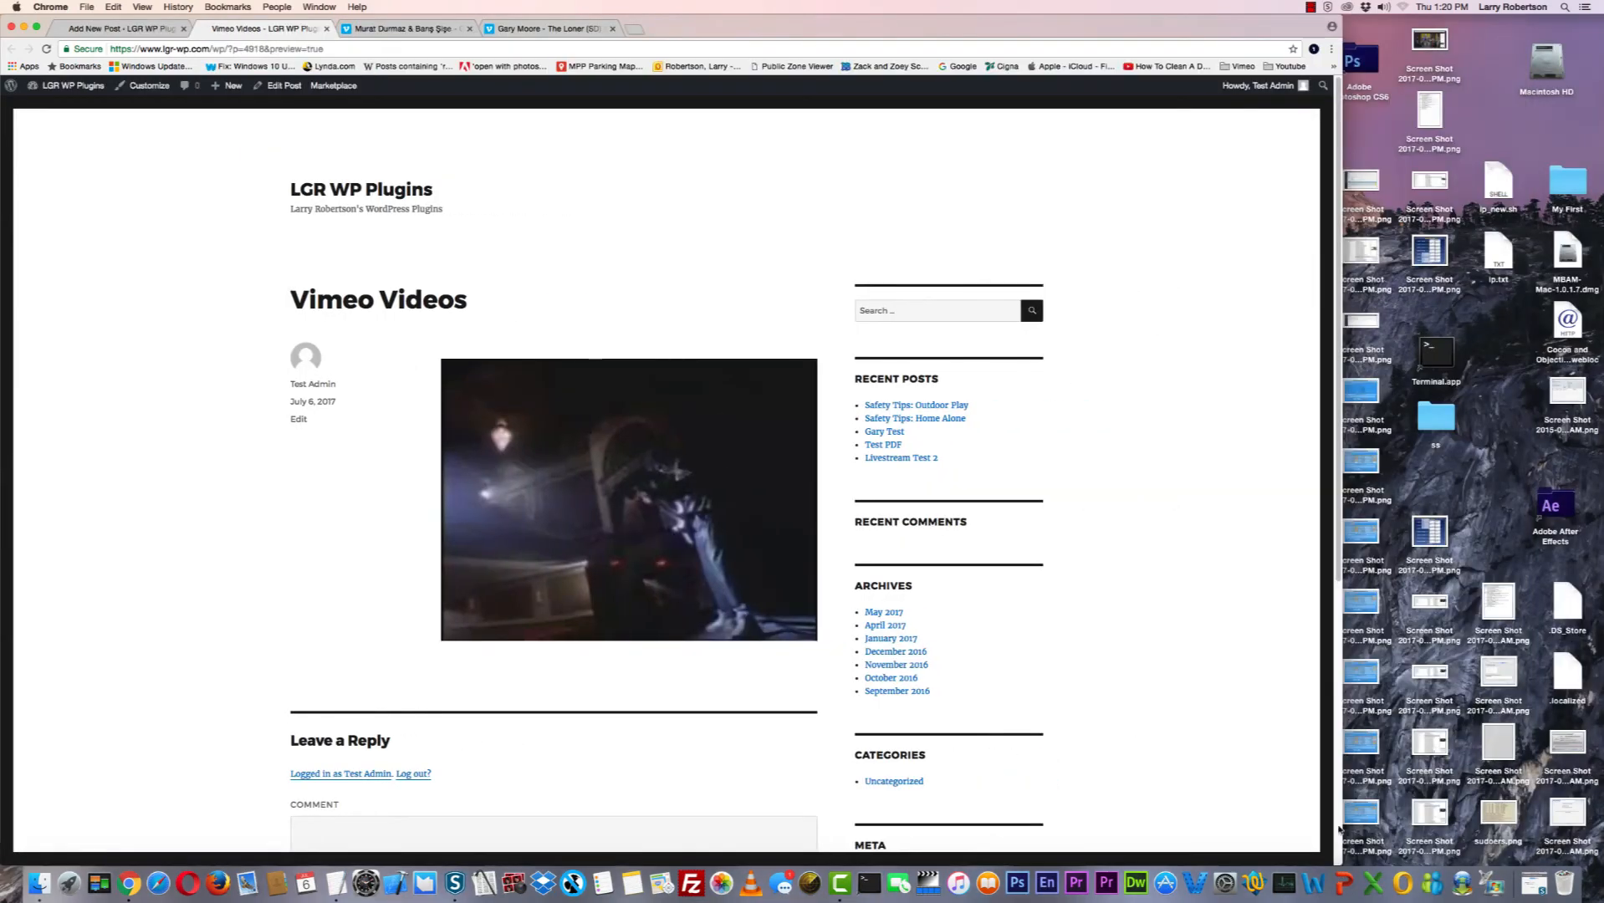
{"action": "left_click", "coordinate": [327, 29]}
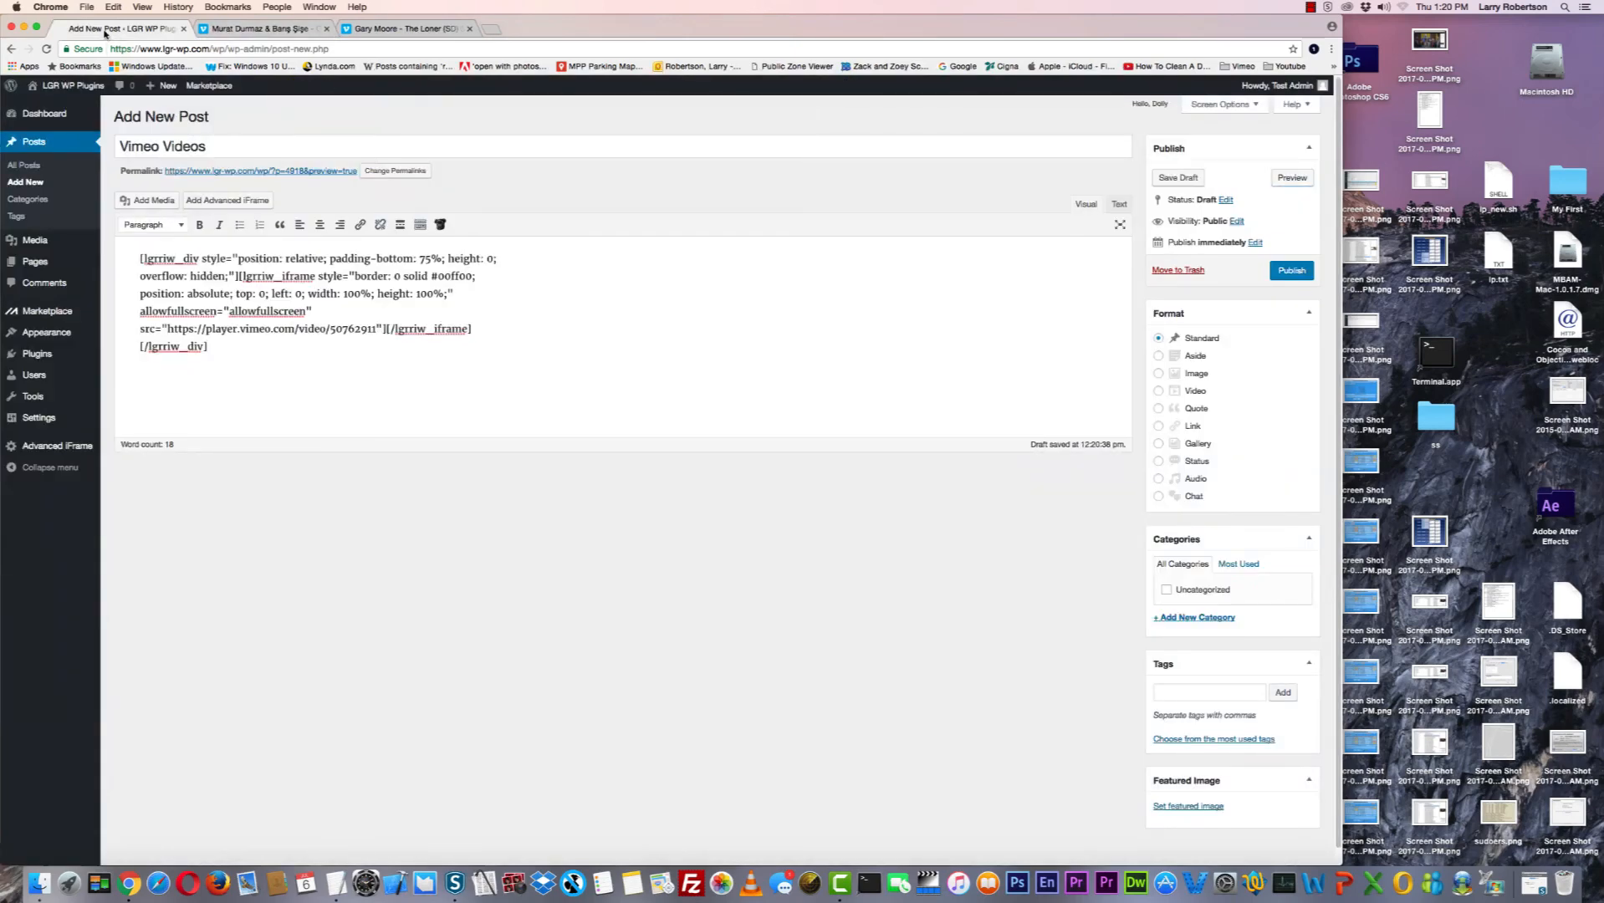